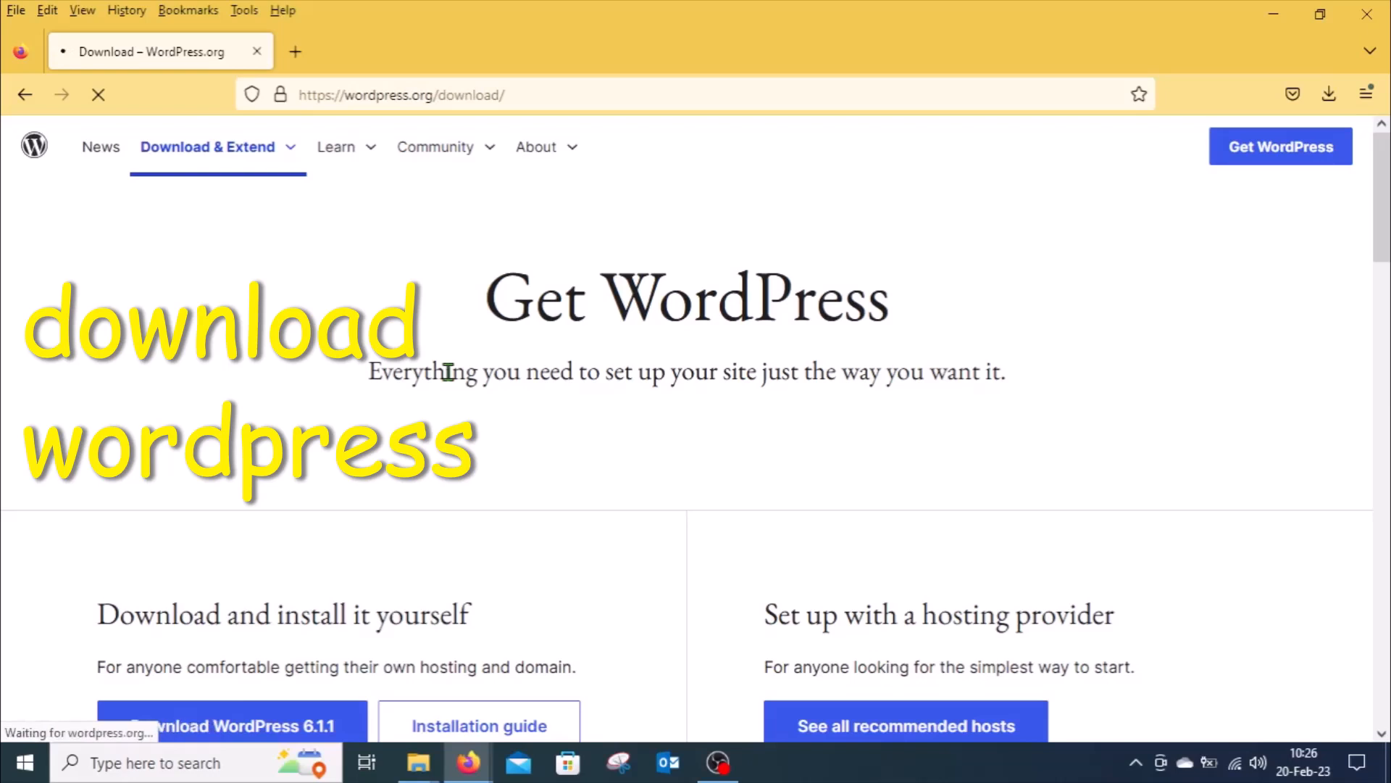
# Step: Download WordPress 6.1.1 from the WordPress.org download page
pyautogui.scroll(-2, 724, 398)
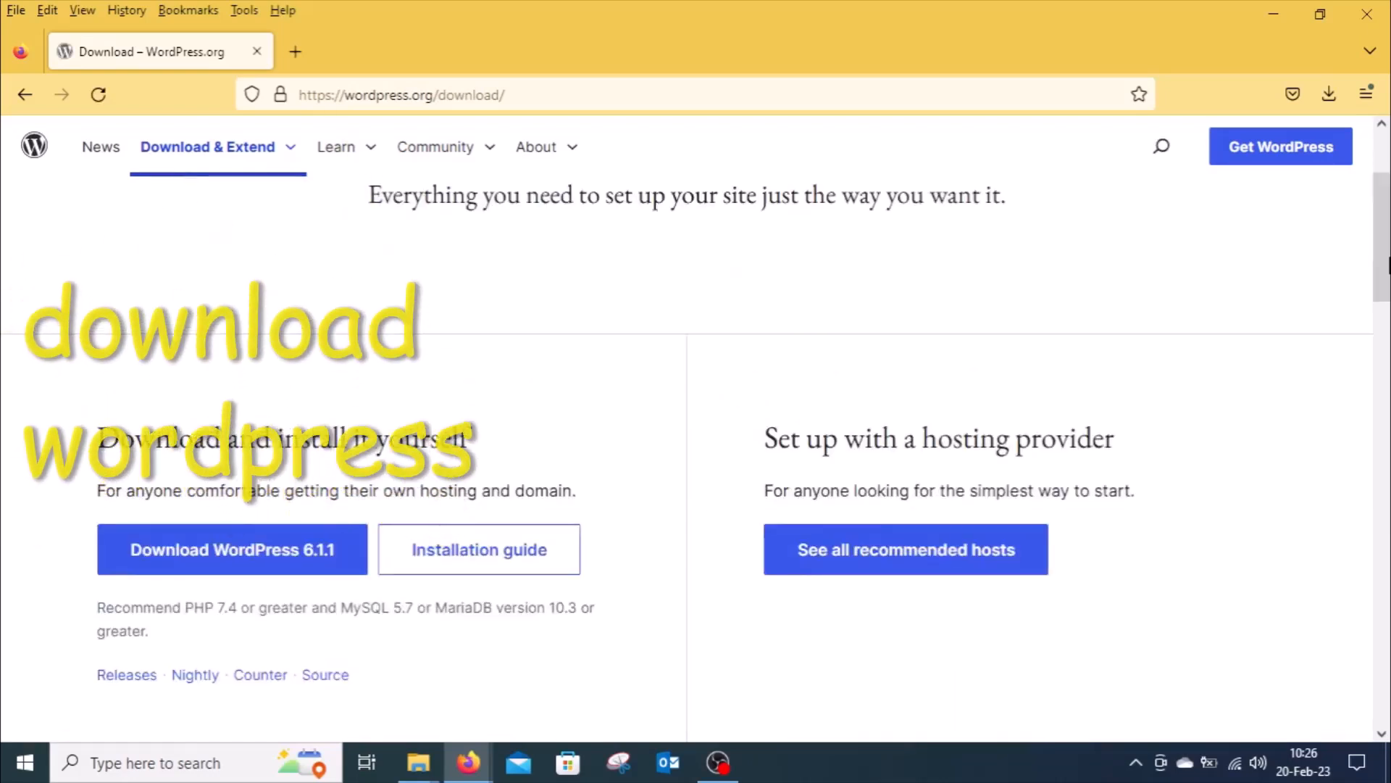
pyautogui.click(217, 551)
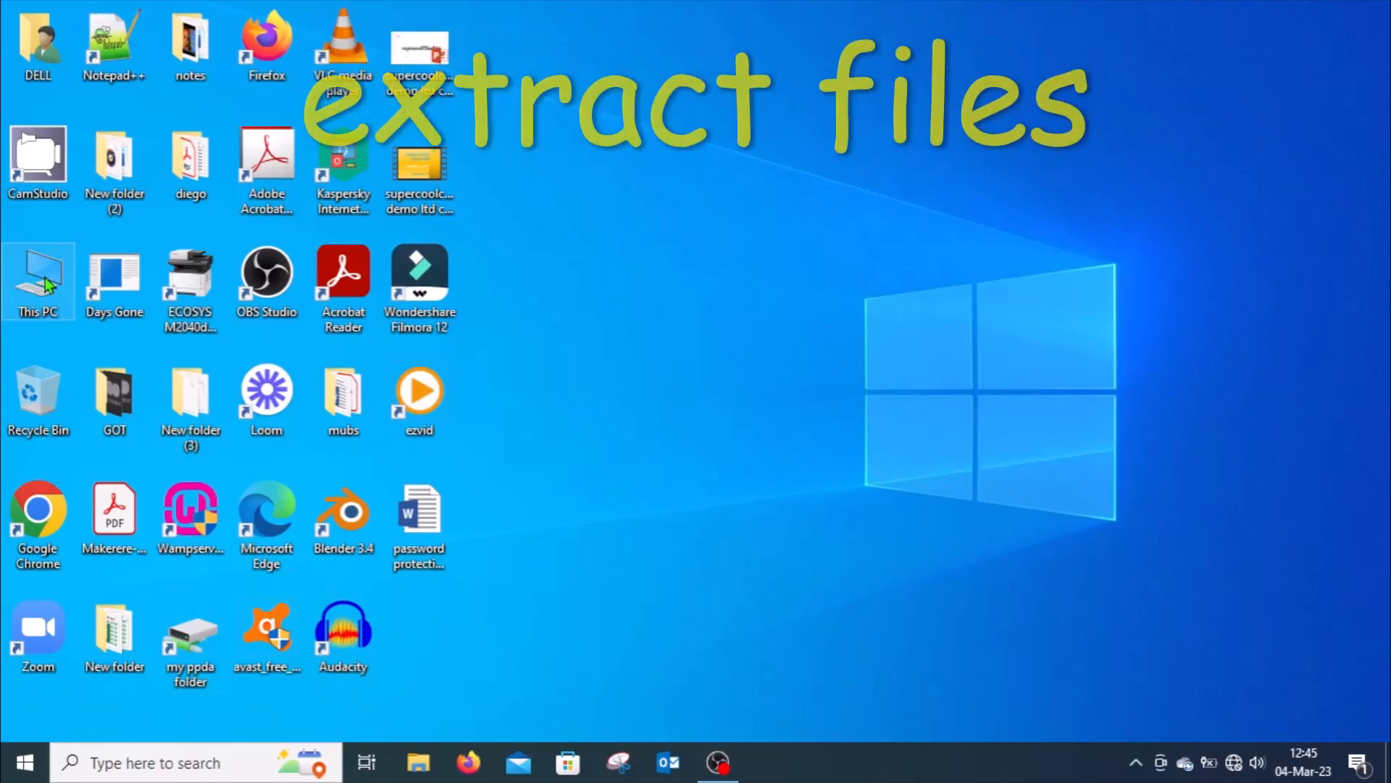
# Step: Extract the wordpress-6.1.1 ZIP archive in Downloads into a wordpress-6.1.1 folder
pyautogui.press('super+e')
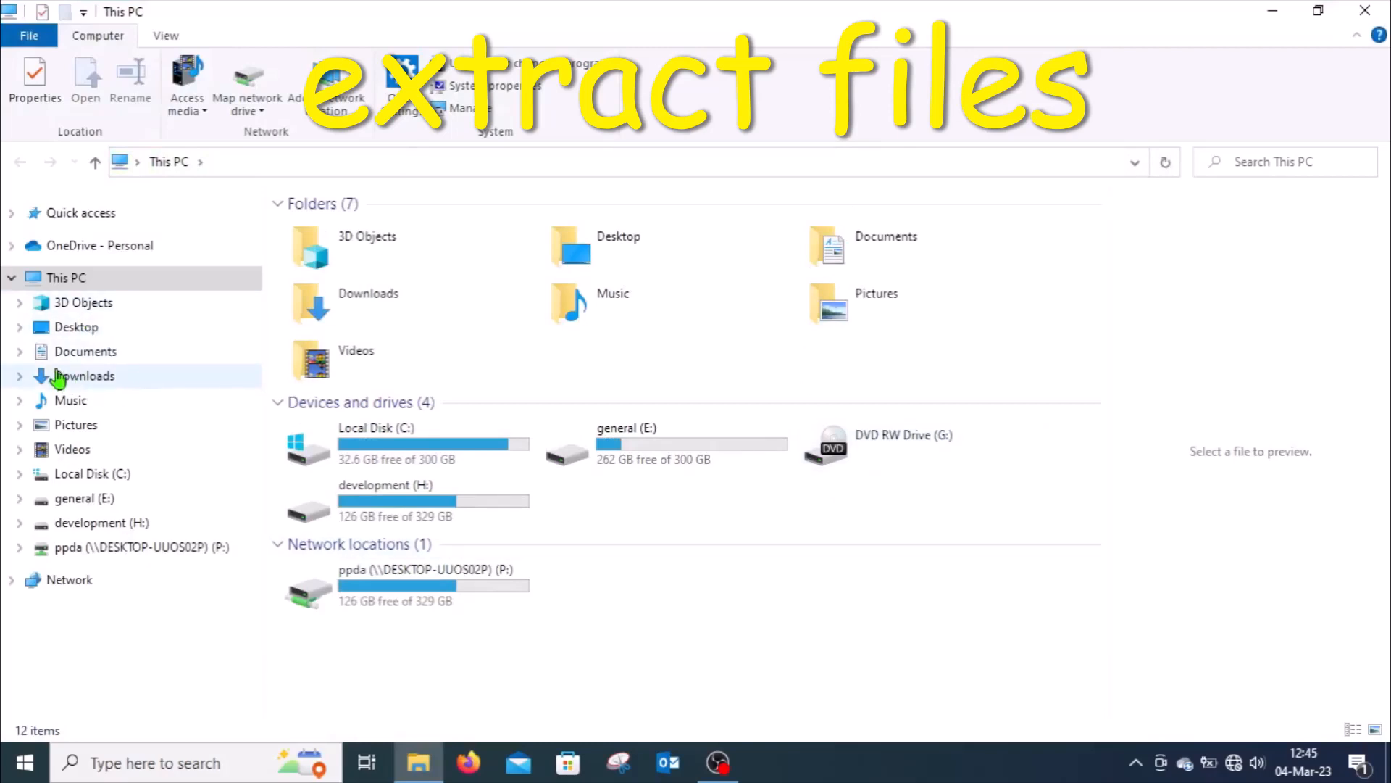
pyautogui.click(100, 378)
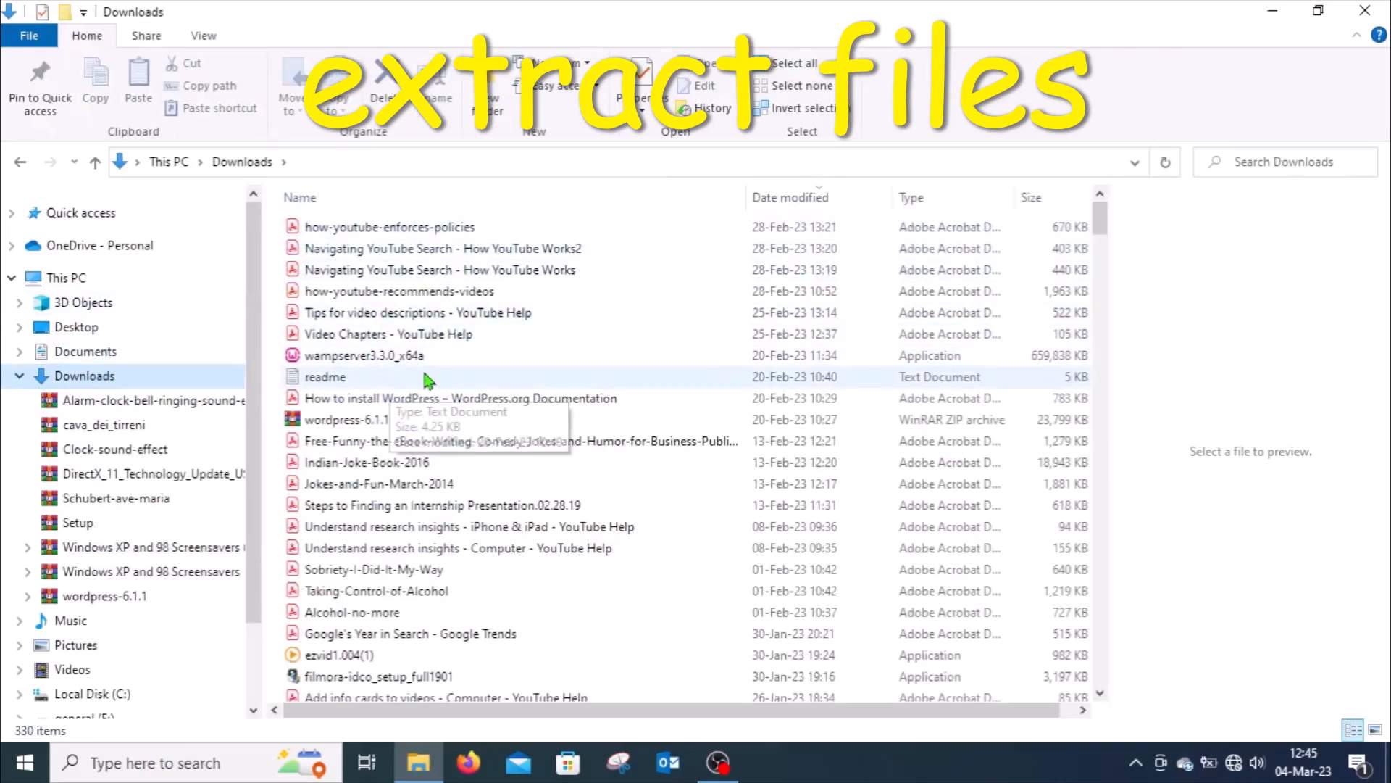
pyautogui.click(354, 422)
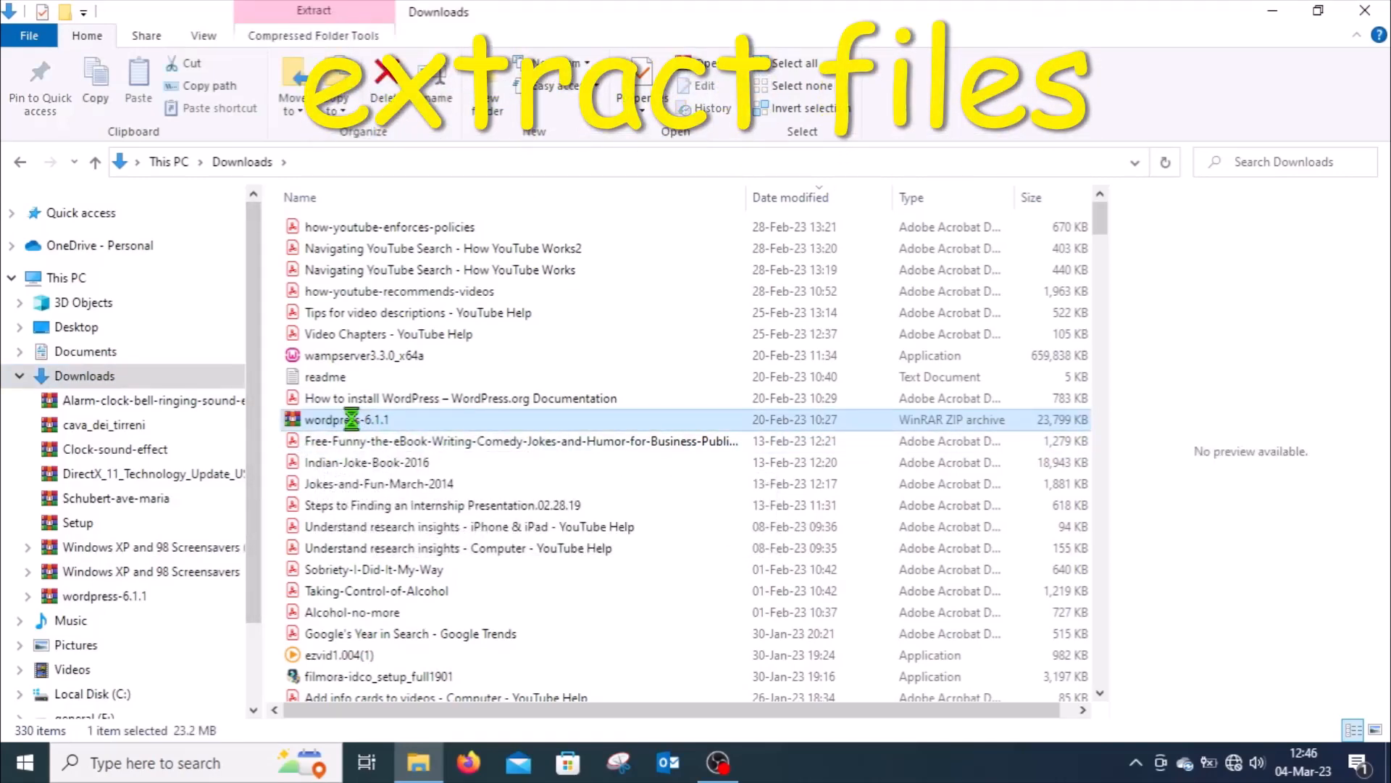
pyautogui.rightClick(353, 422)
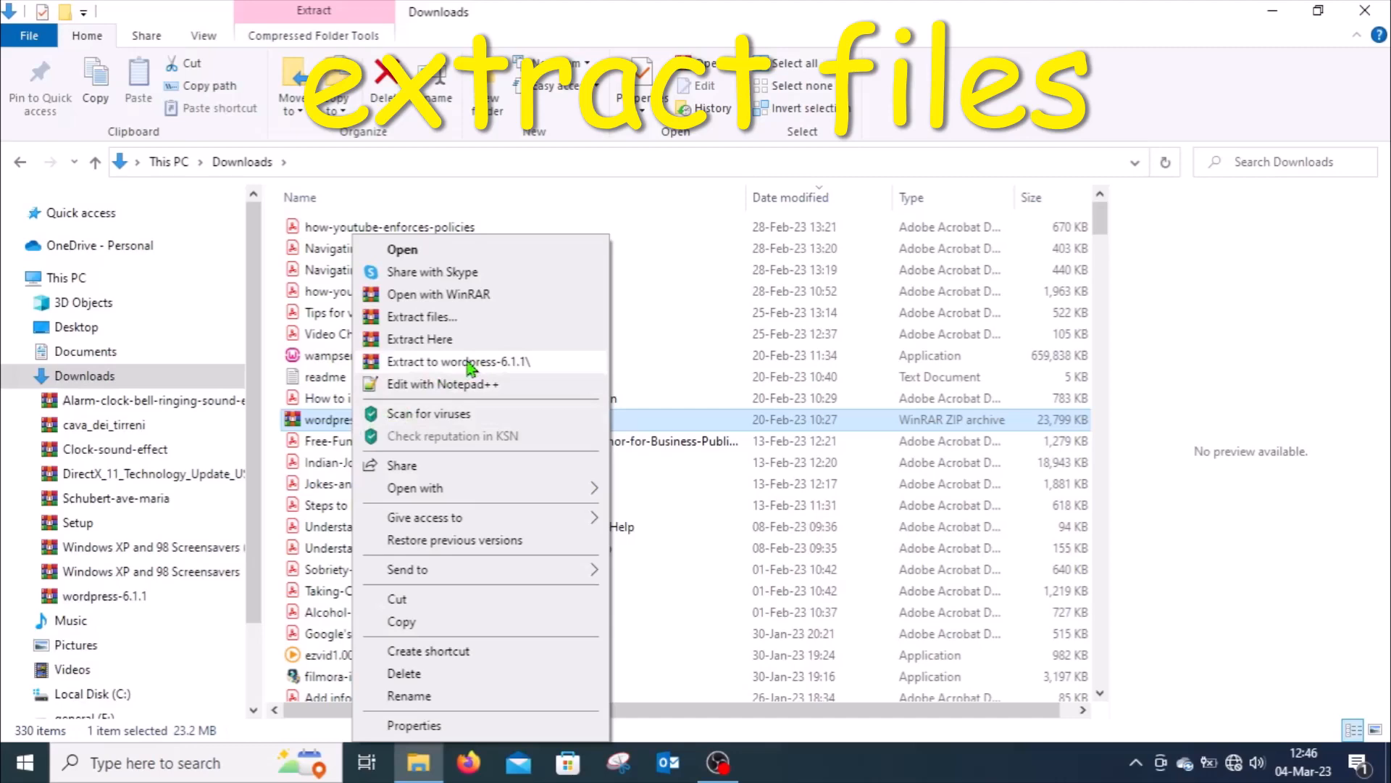
pyautogui.click(470, 361)
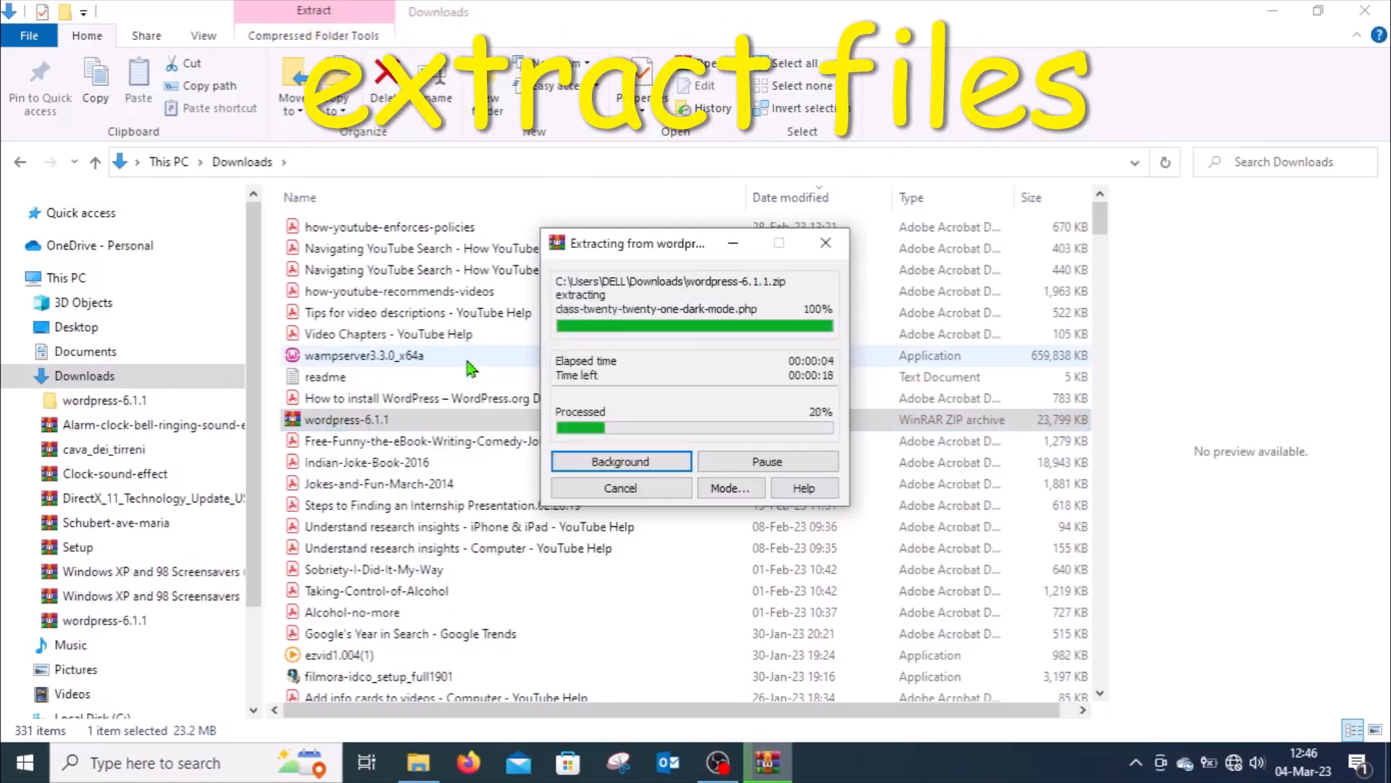
pyautogui.click(1273, 10)
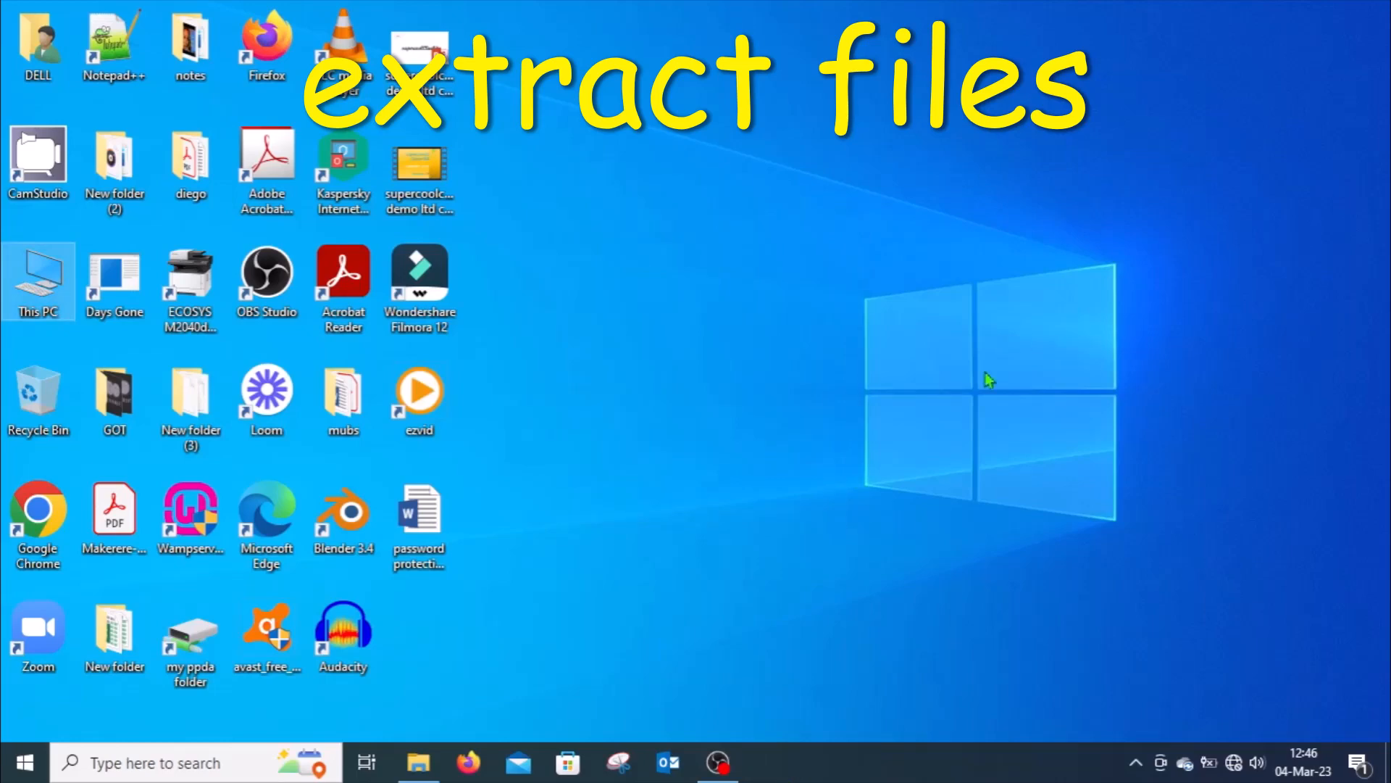
# Step: Open the extracted wordpress-6.1.1 folder and its wordpress subfolder to examine the extracted files
pyautogui.click(419, 762)
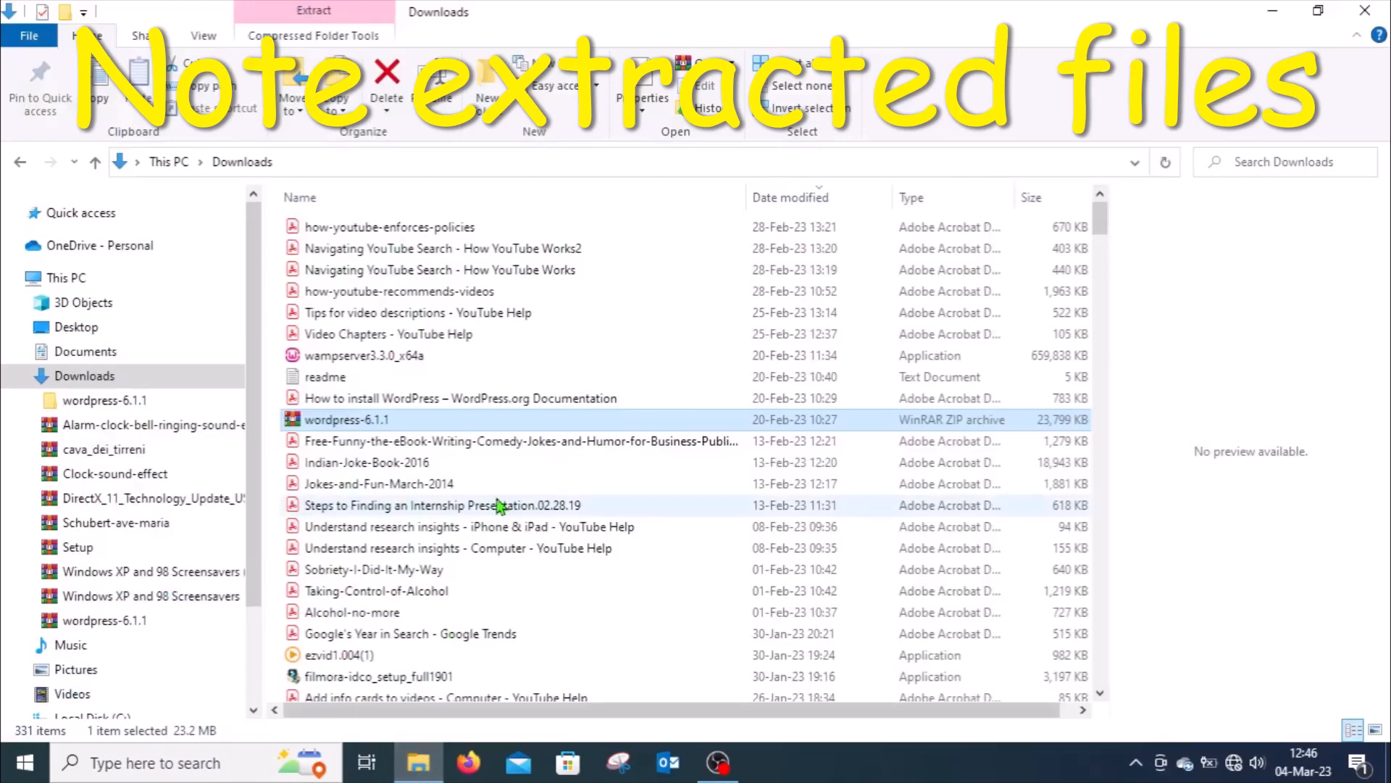
pyautogui.click(341, 203)
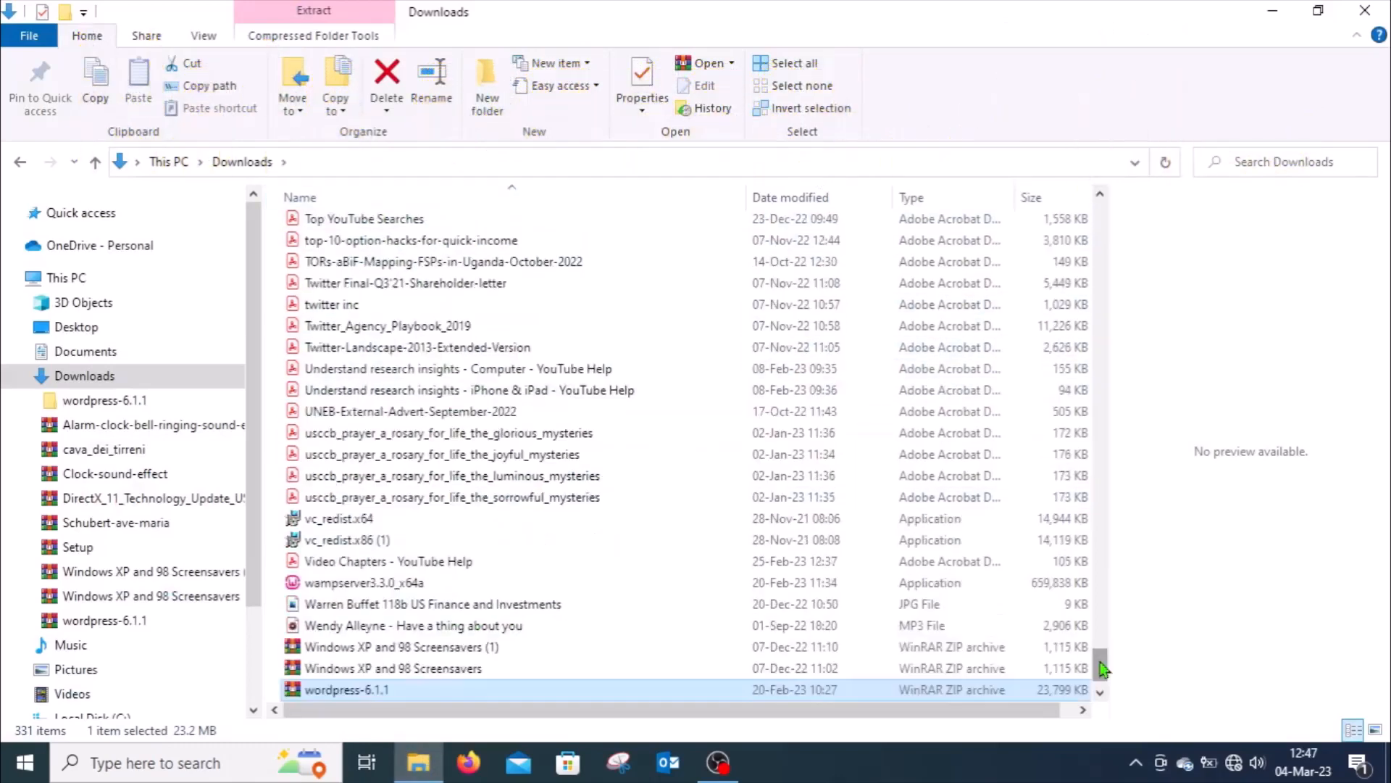
pyautogui.moveTo(1095, 661); pyautogui.dragTo(1102, 185)
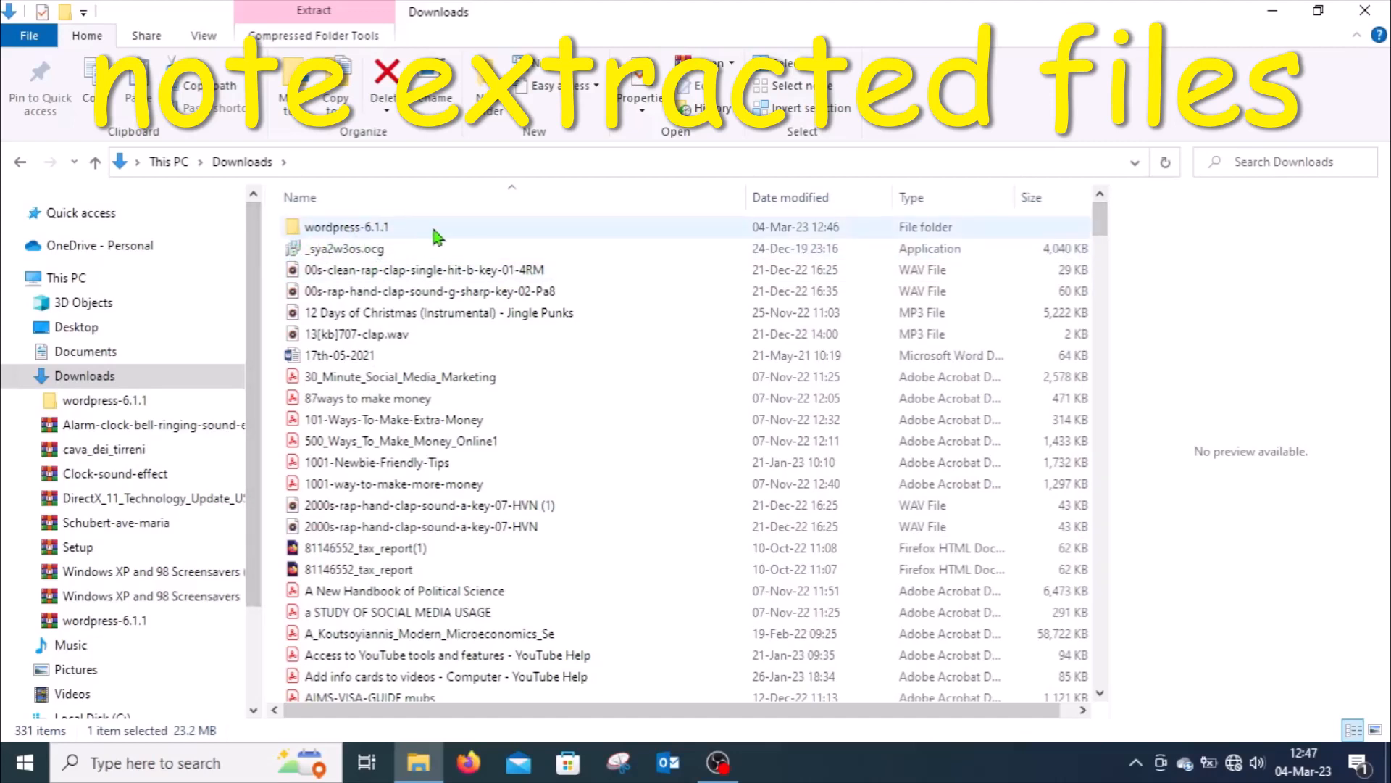
pyautogui.click(349, 235)
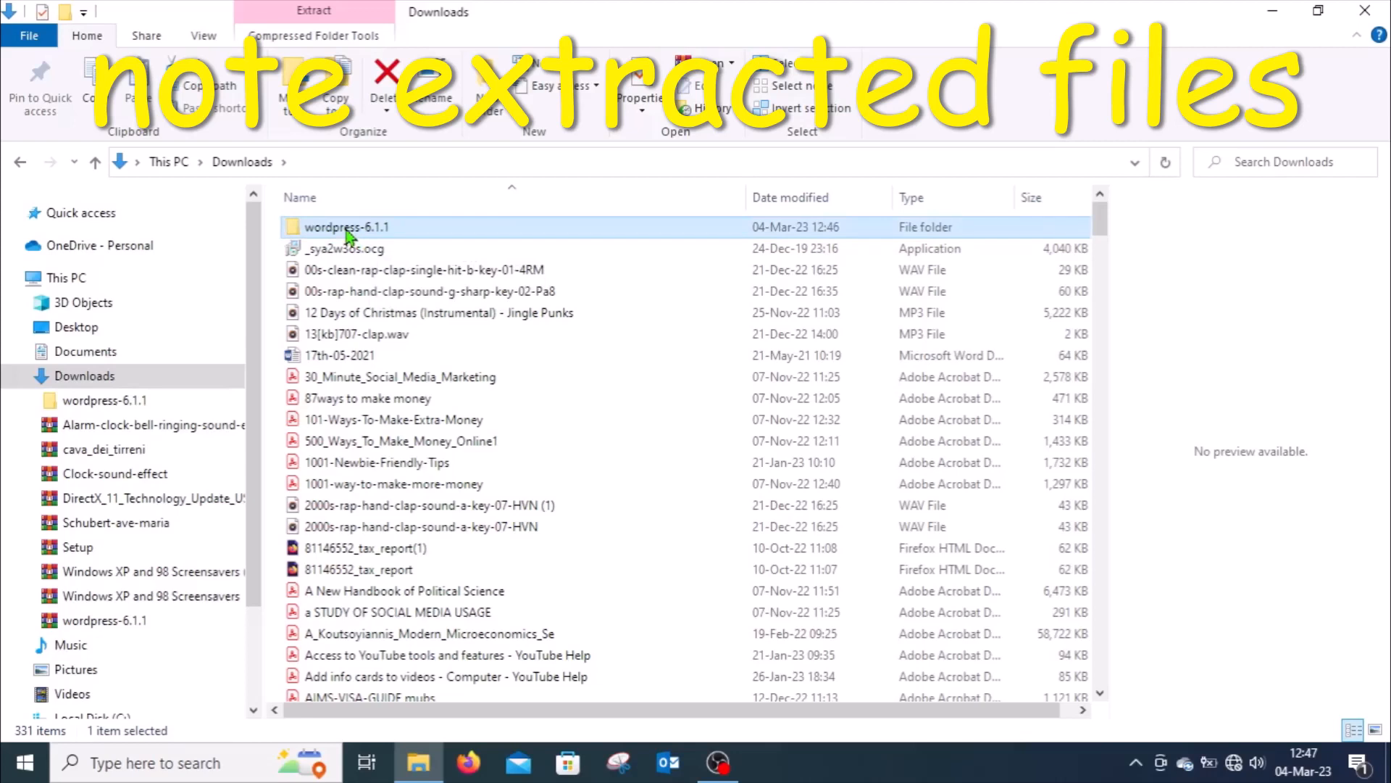
pyautogui.doubleClick(348, 232)
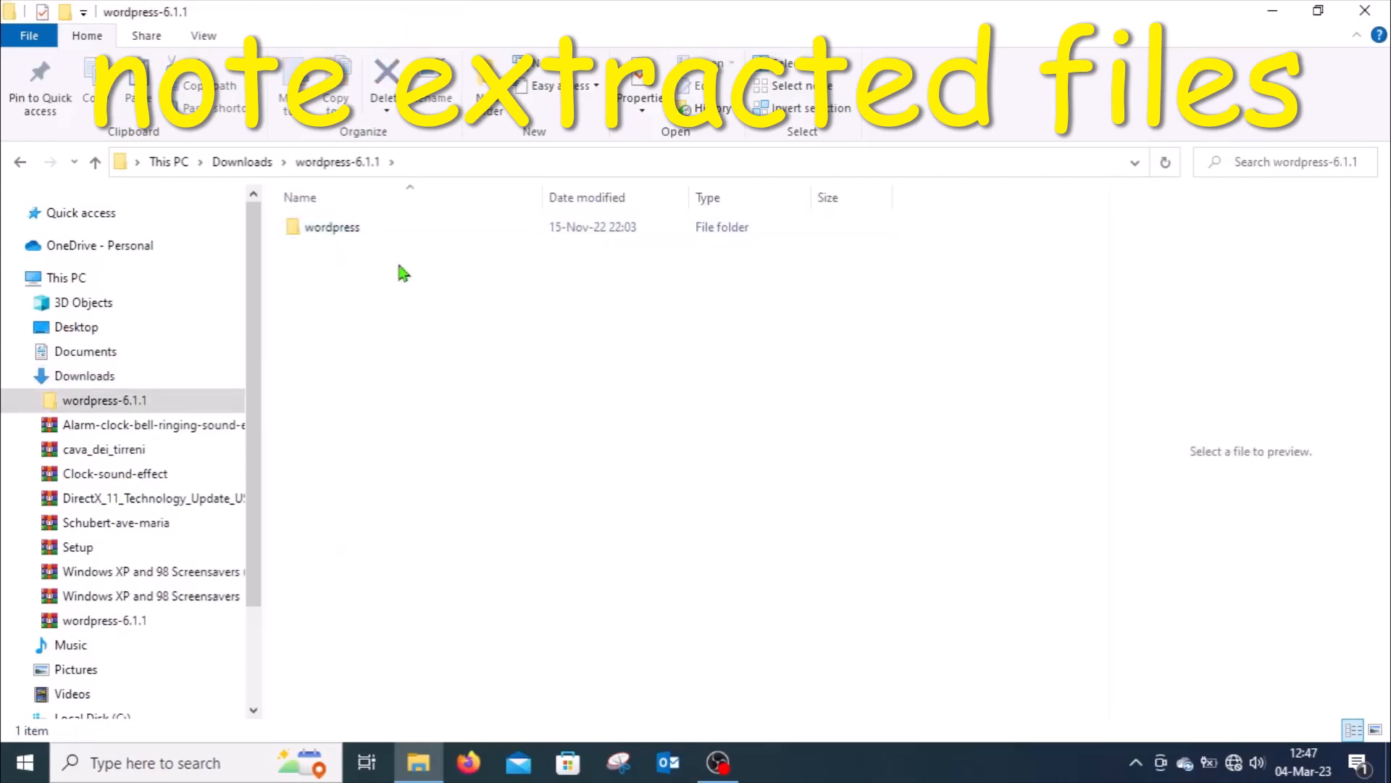
pyautogui.click(337, 231)
pyautogui.doubleClick(337, 230)
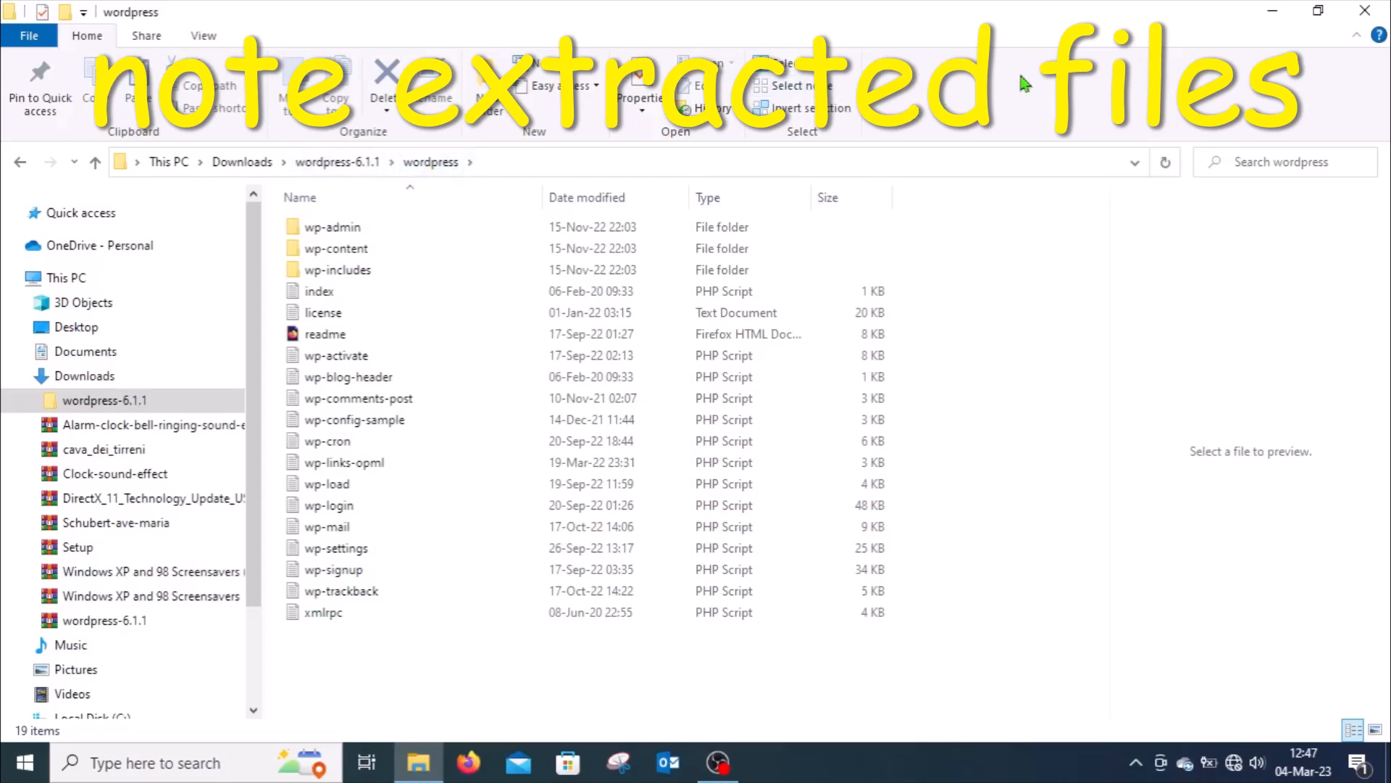
pyautogui.click(1272, 13)
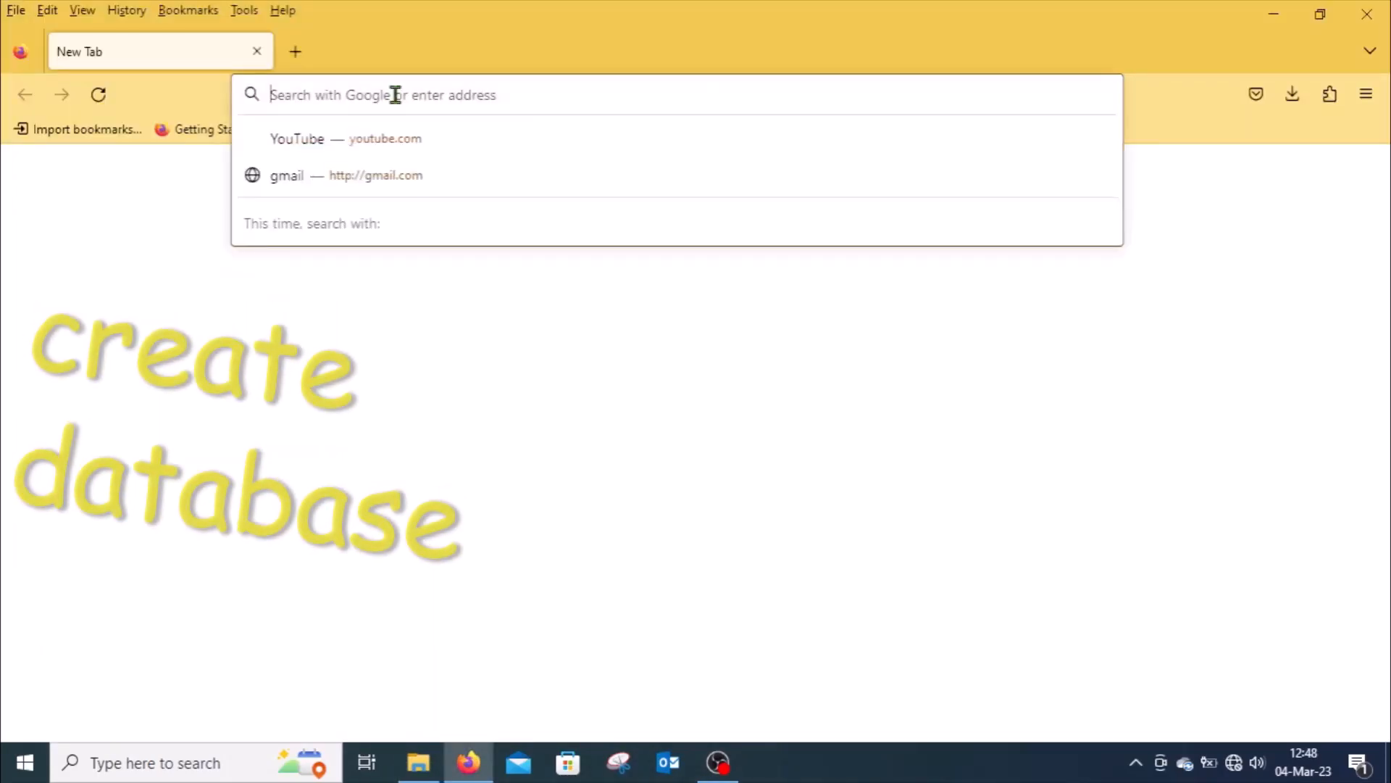
# Step: Open the WampServer homepage at localhost and go to PhpMyAdmin 5.2.0
pyautogui.write('localhost/')
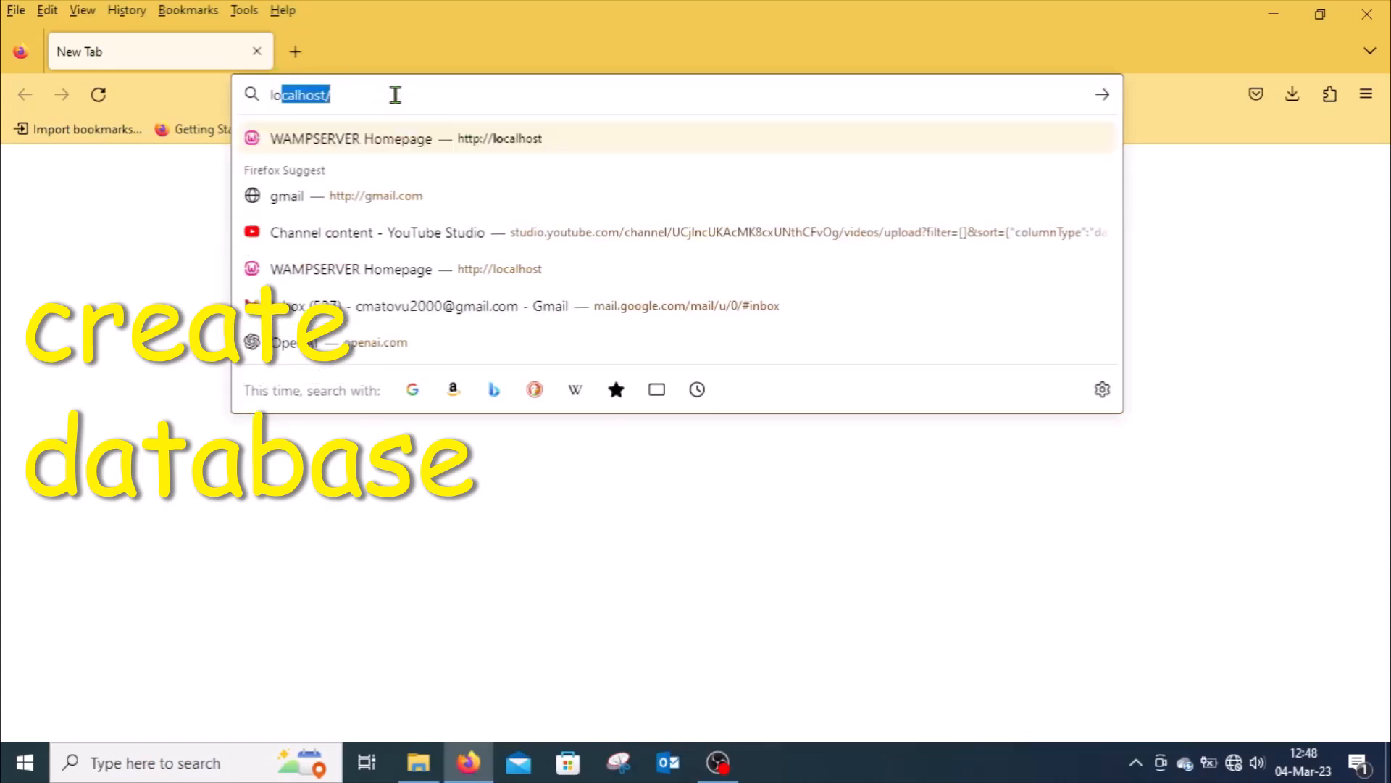
pyautogui.press('Return')
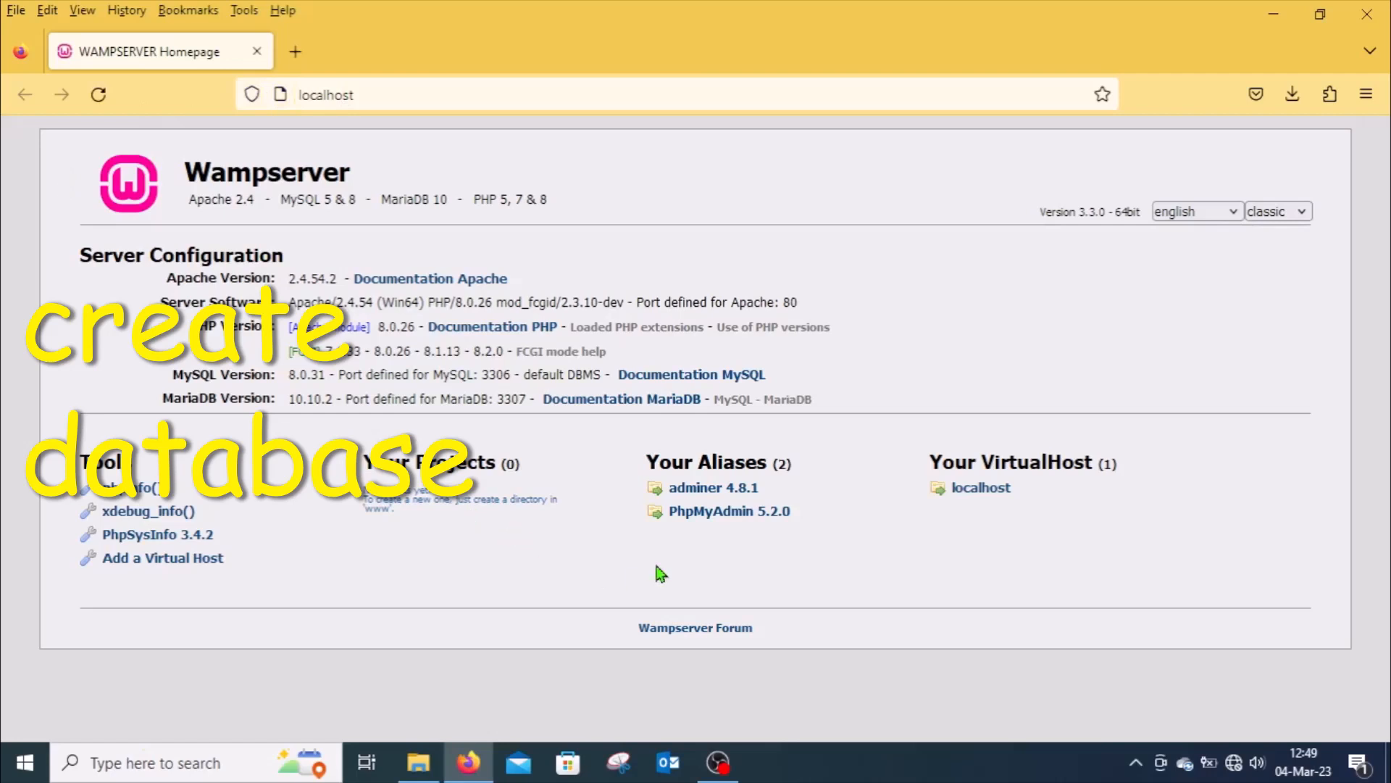
pyautogui.click(729, 514)
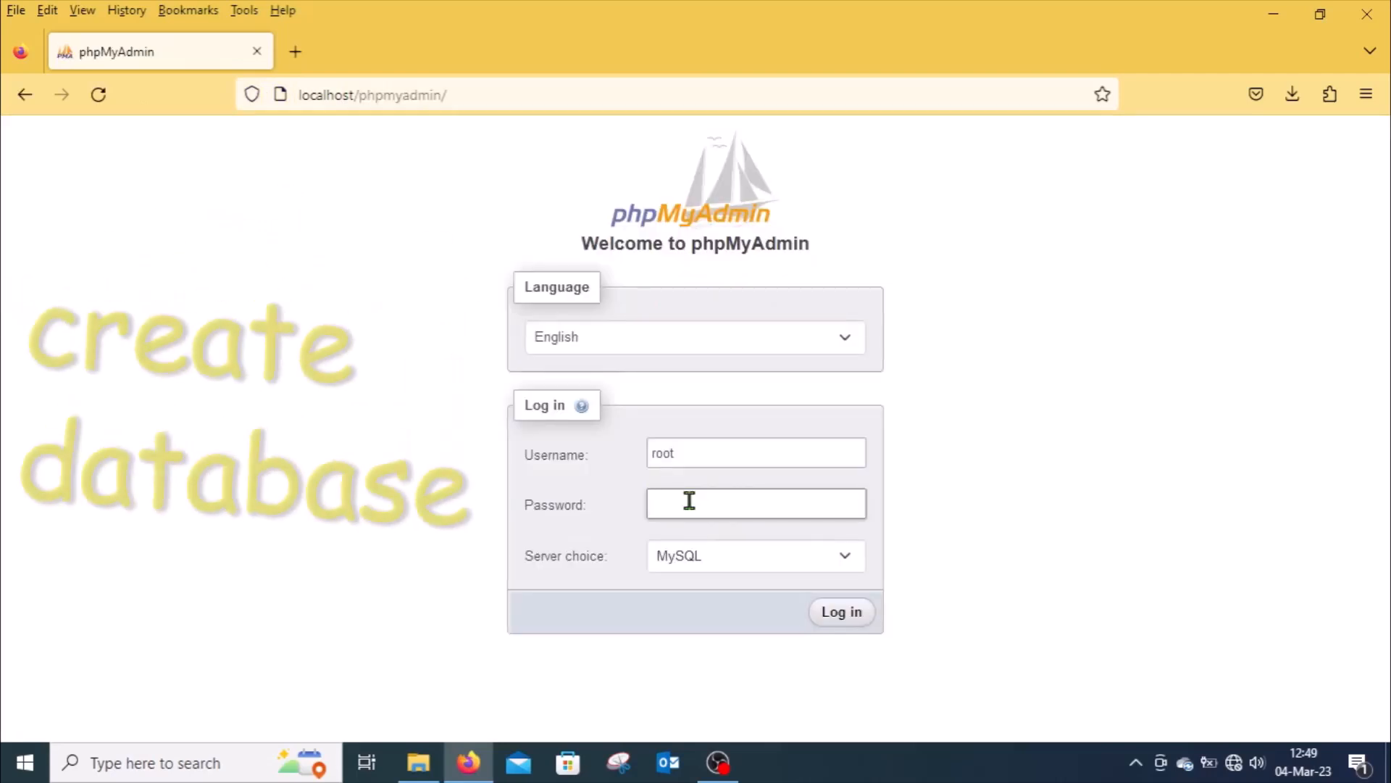
# Step: Log in to phpMyAdmin as root, entering the account password
pyautogui.write('•••')
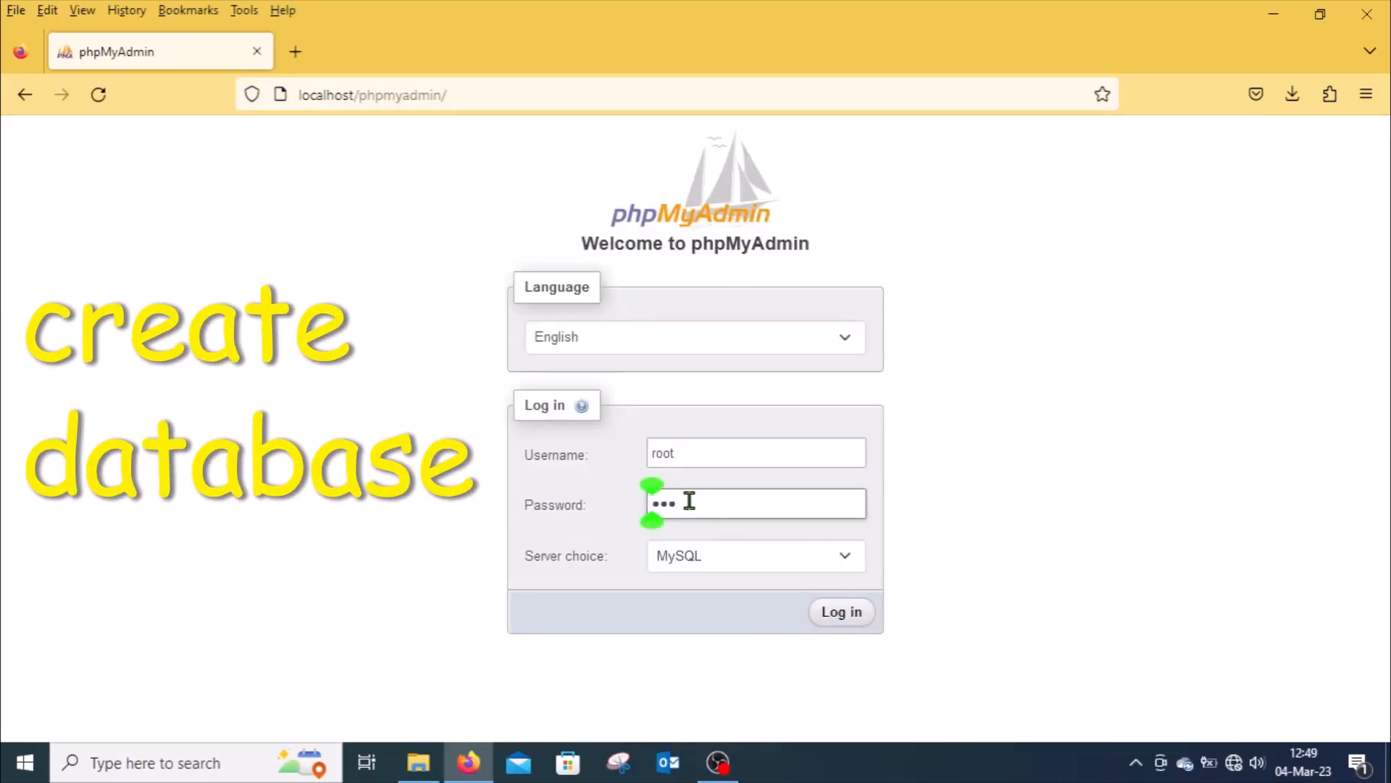
pyautogui.write('••••')
pyautogui.click(842, 613)
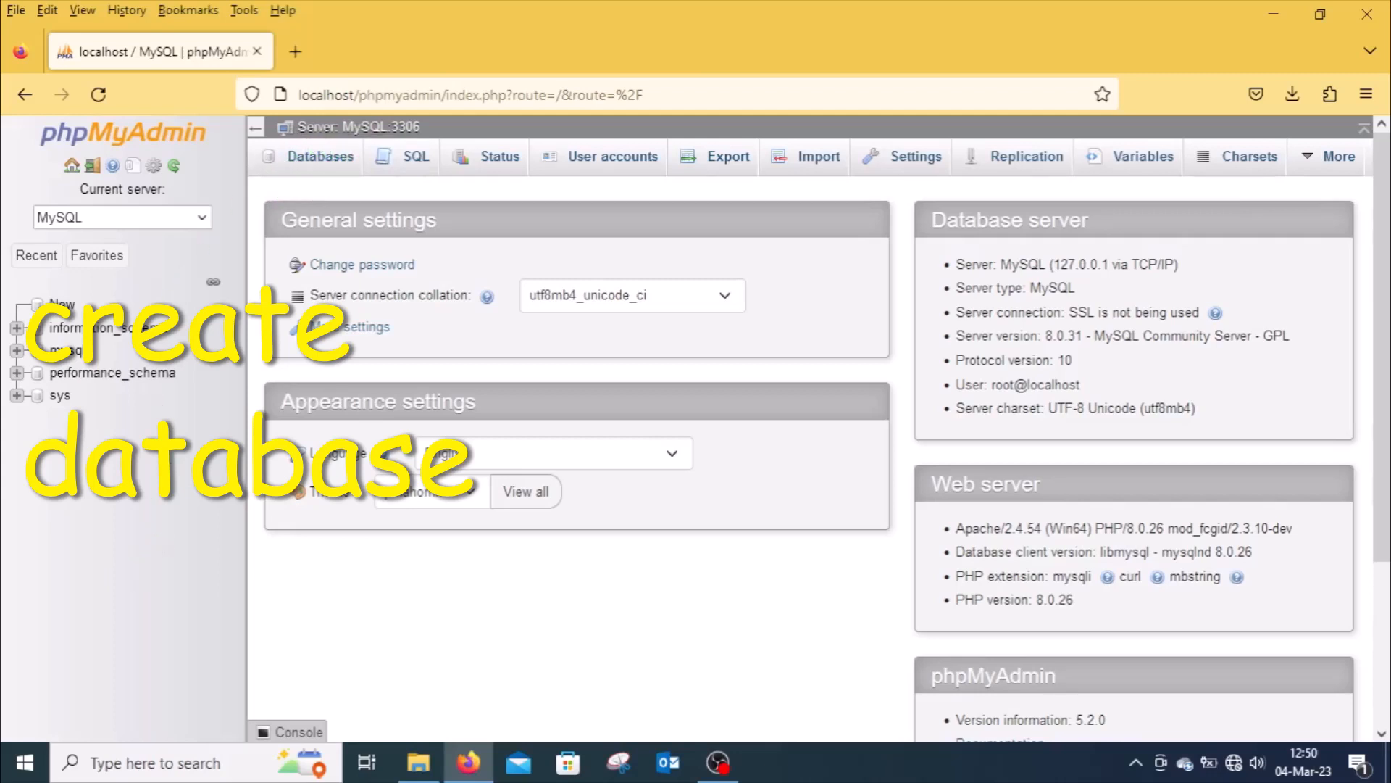
# Step: Create a new database named wpdatabase
pyautogui.click(319, 161)
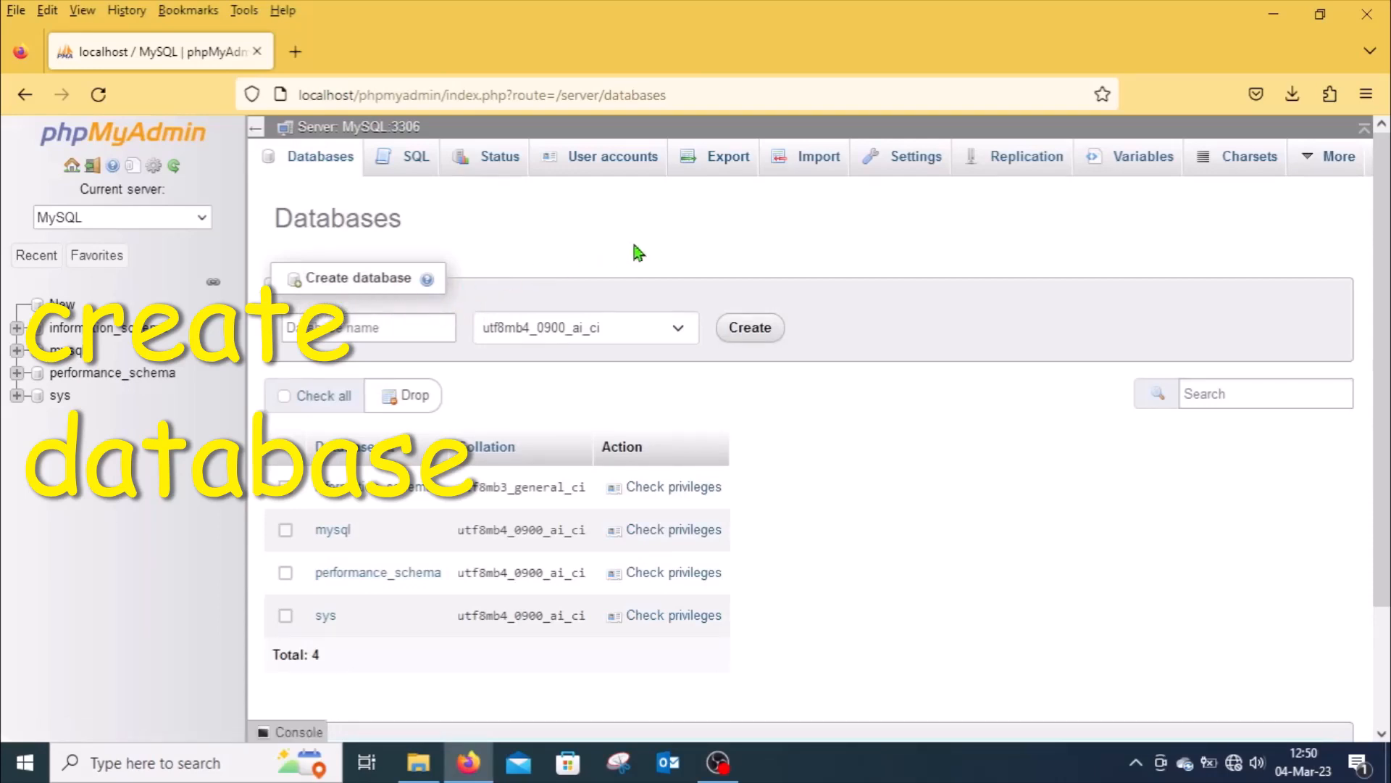
pyautogui.click(359, 327)
pyautogui.write('wpdatab')
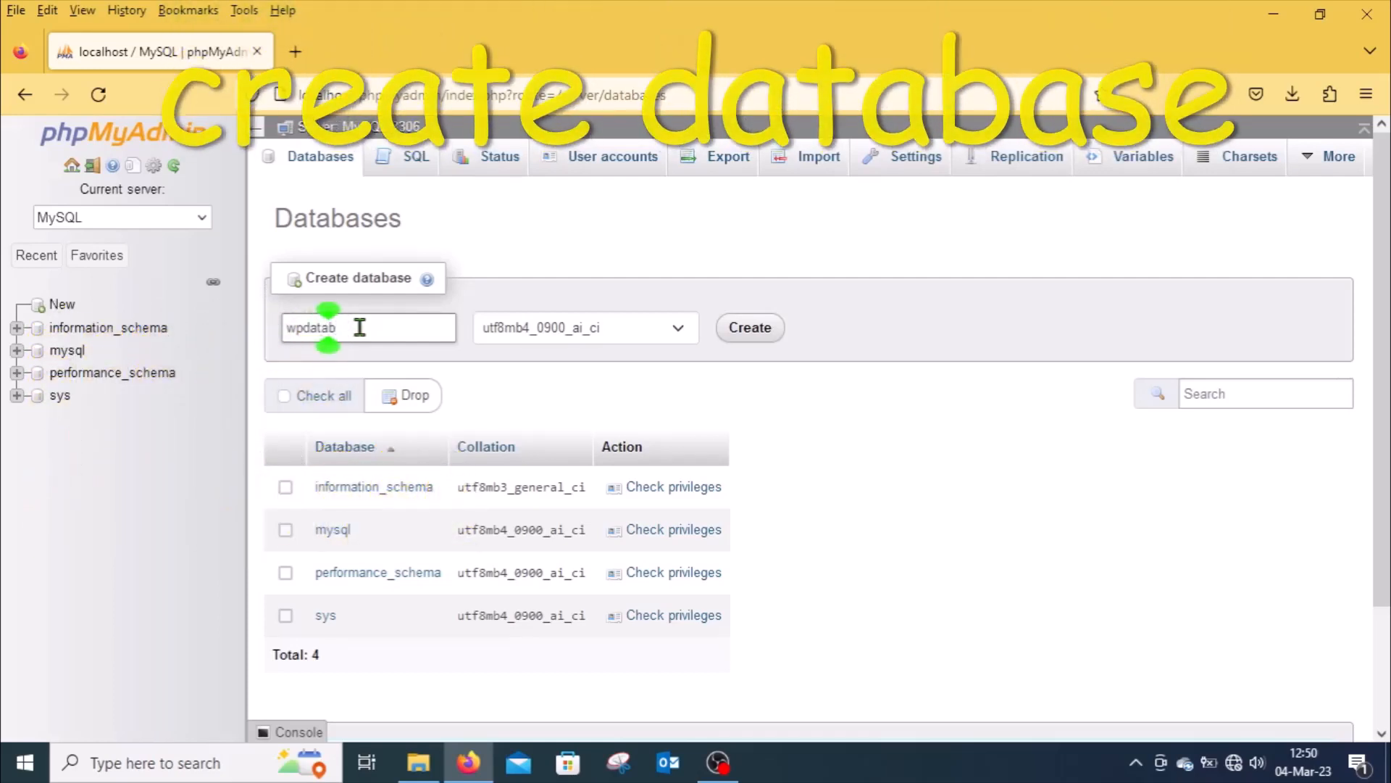
pyautogui.write('ase')
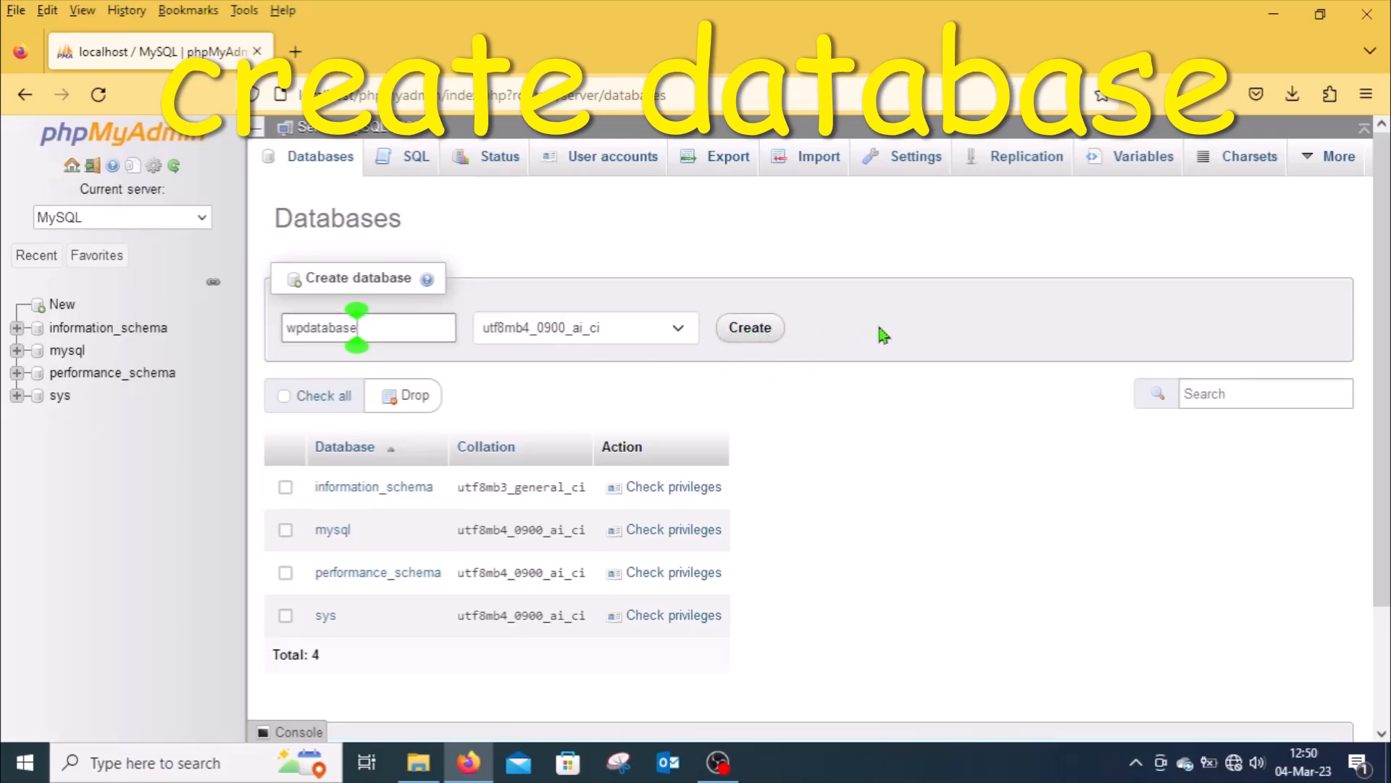
pyautogui.click(750, 332)
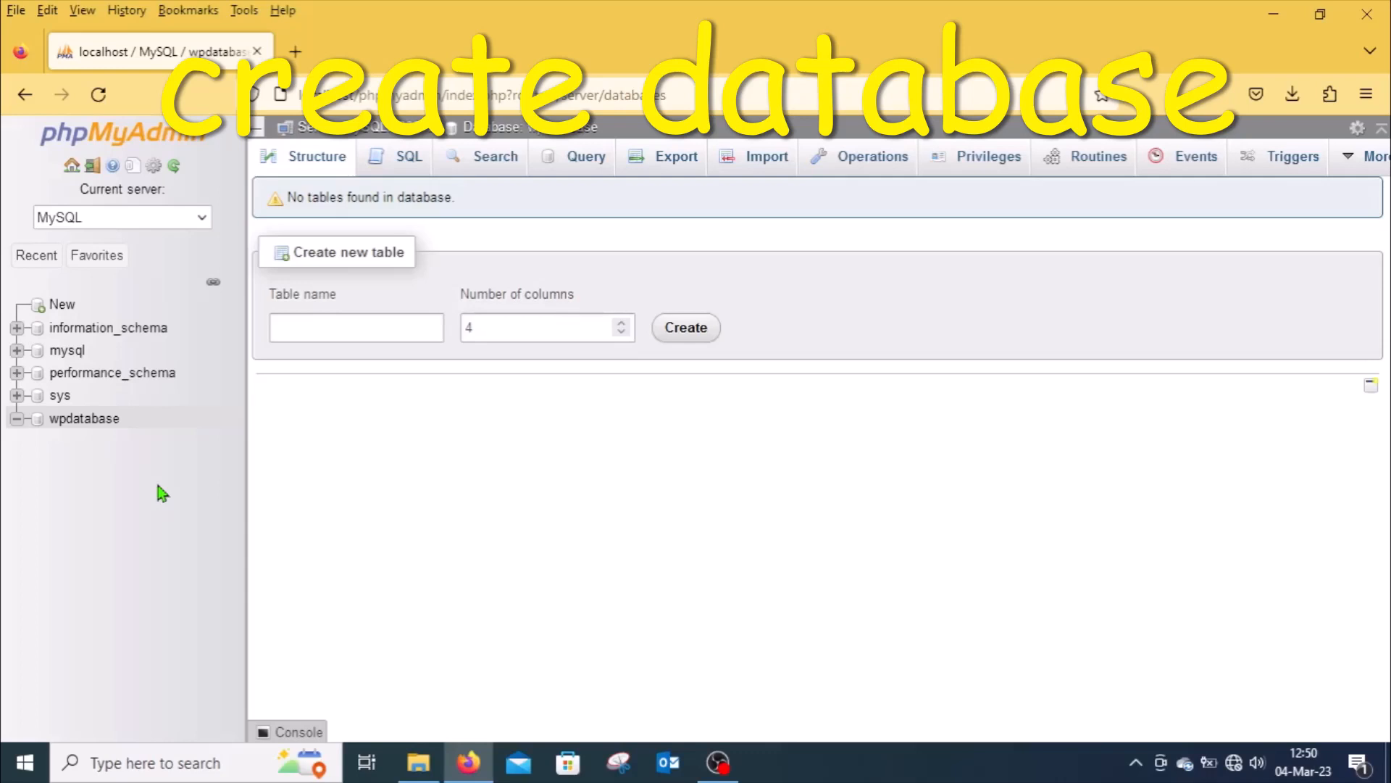
# Step: Open the form for adding a new user account and enter wpuser as the user name
pyautogui.click(90, 420)
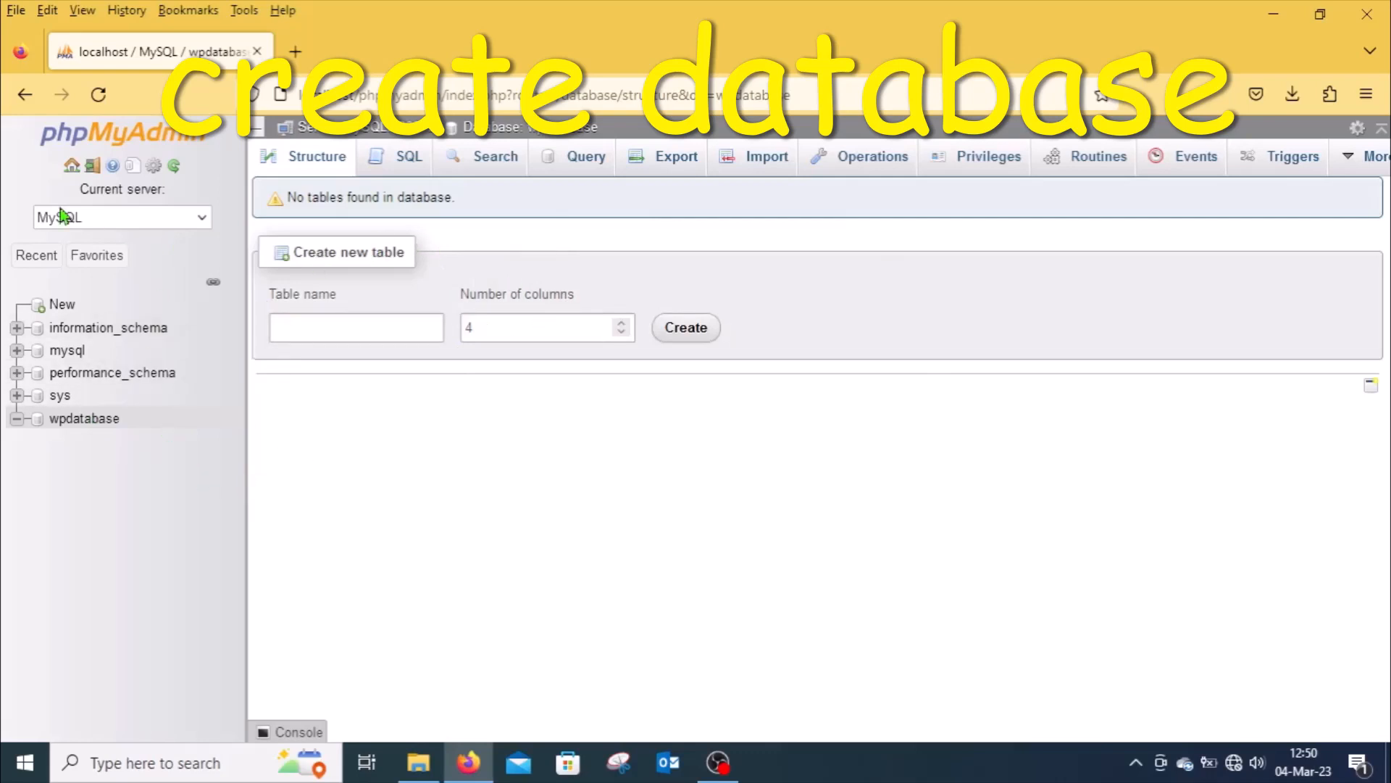
pyautogui.click(71, 166)
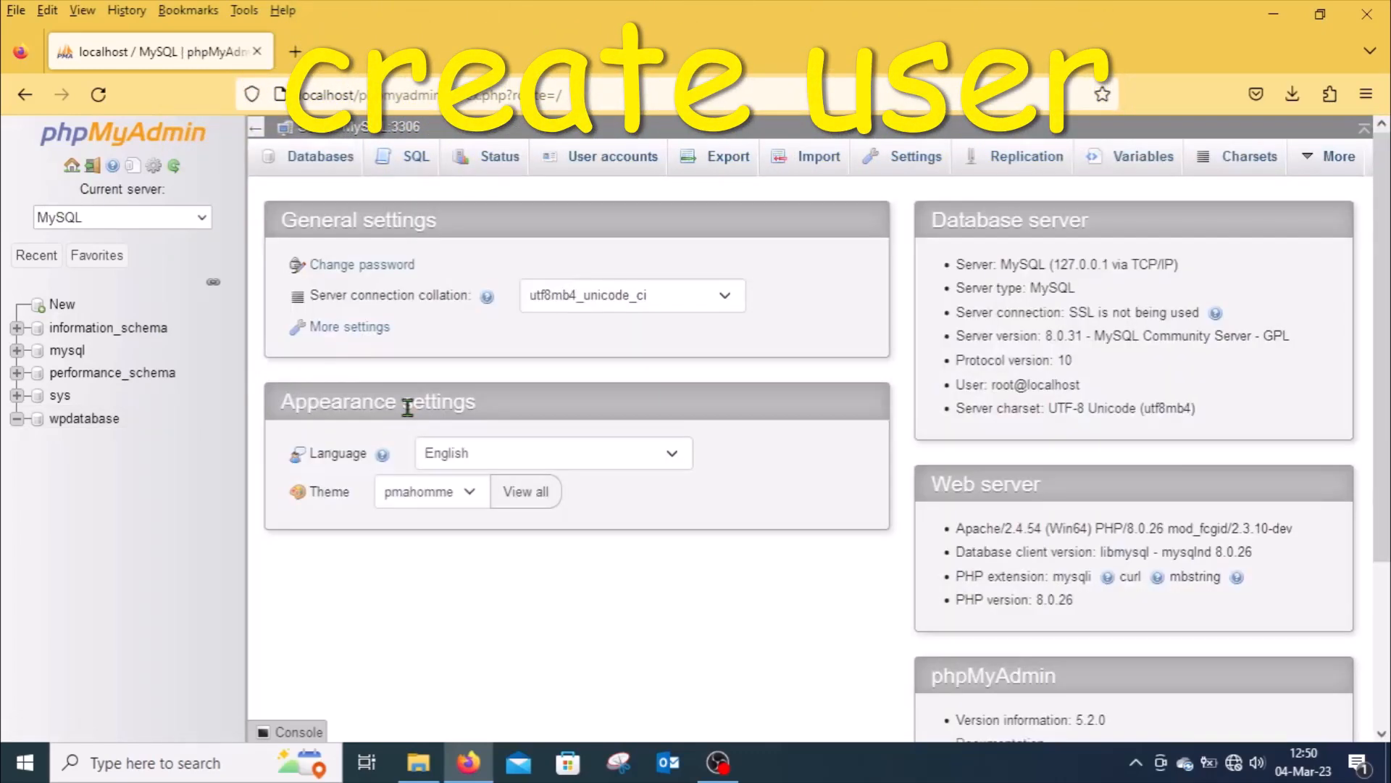
pyautogui.click(614, 158)
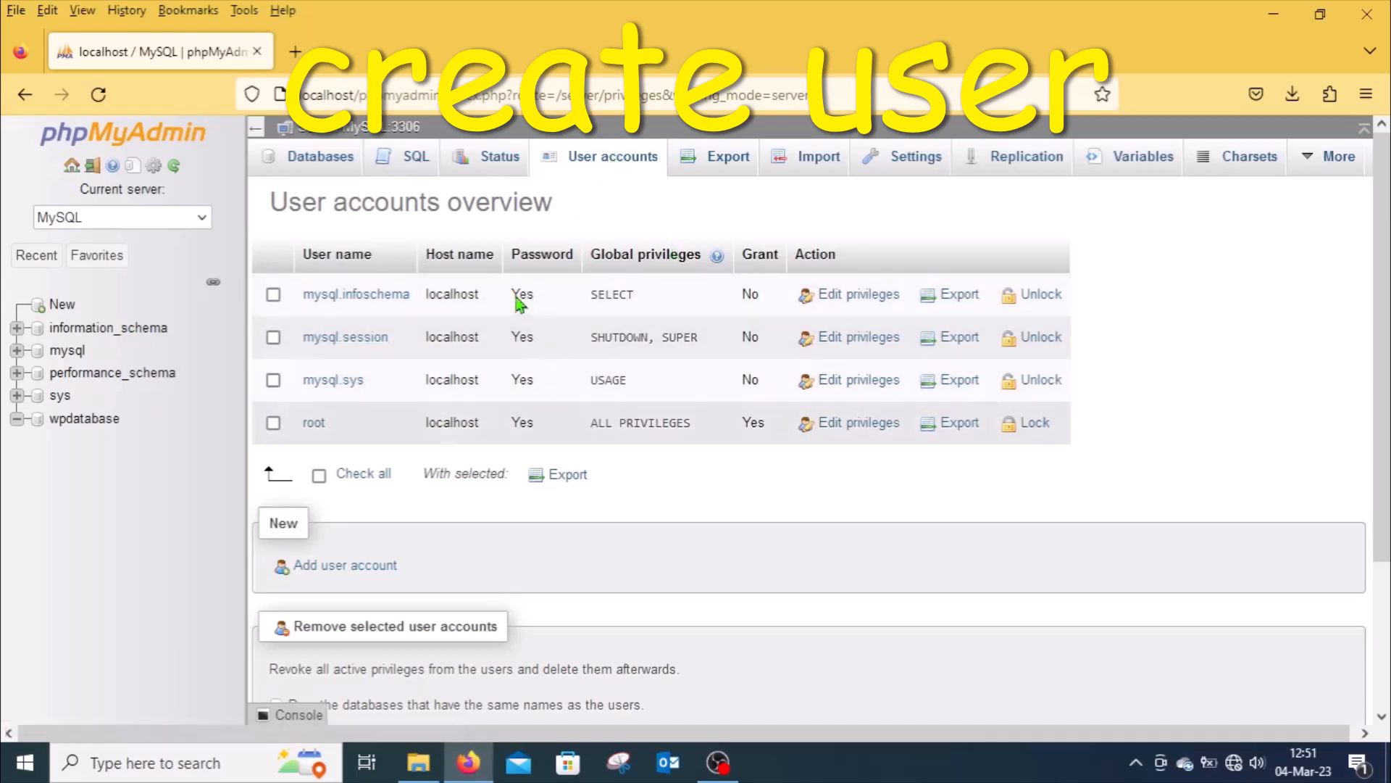
pyautogui.click(351, 566)
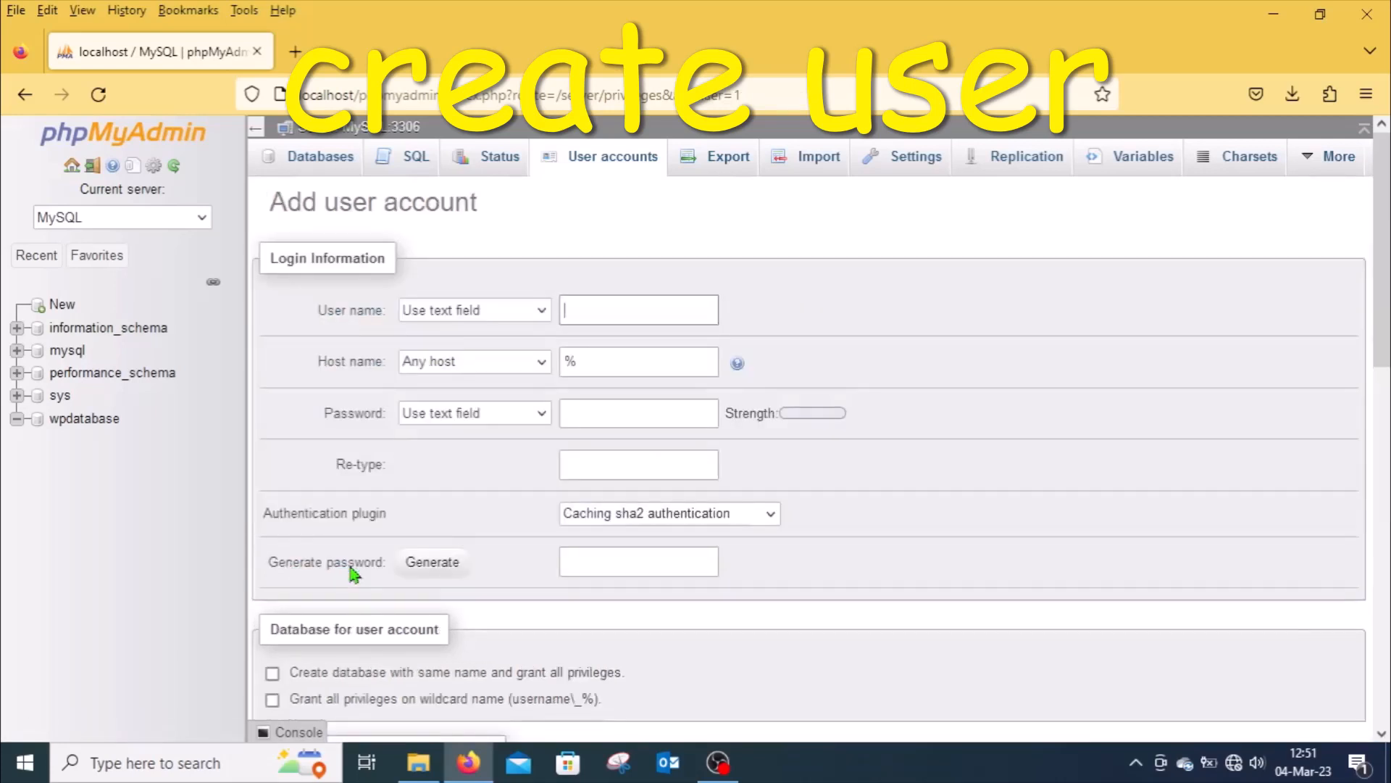
pyautogui.click(579, 310)
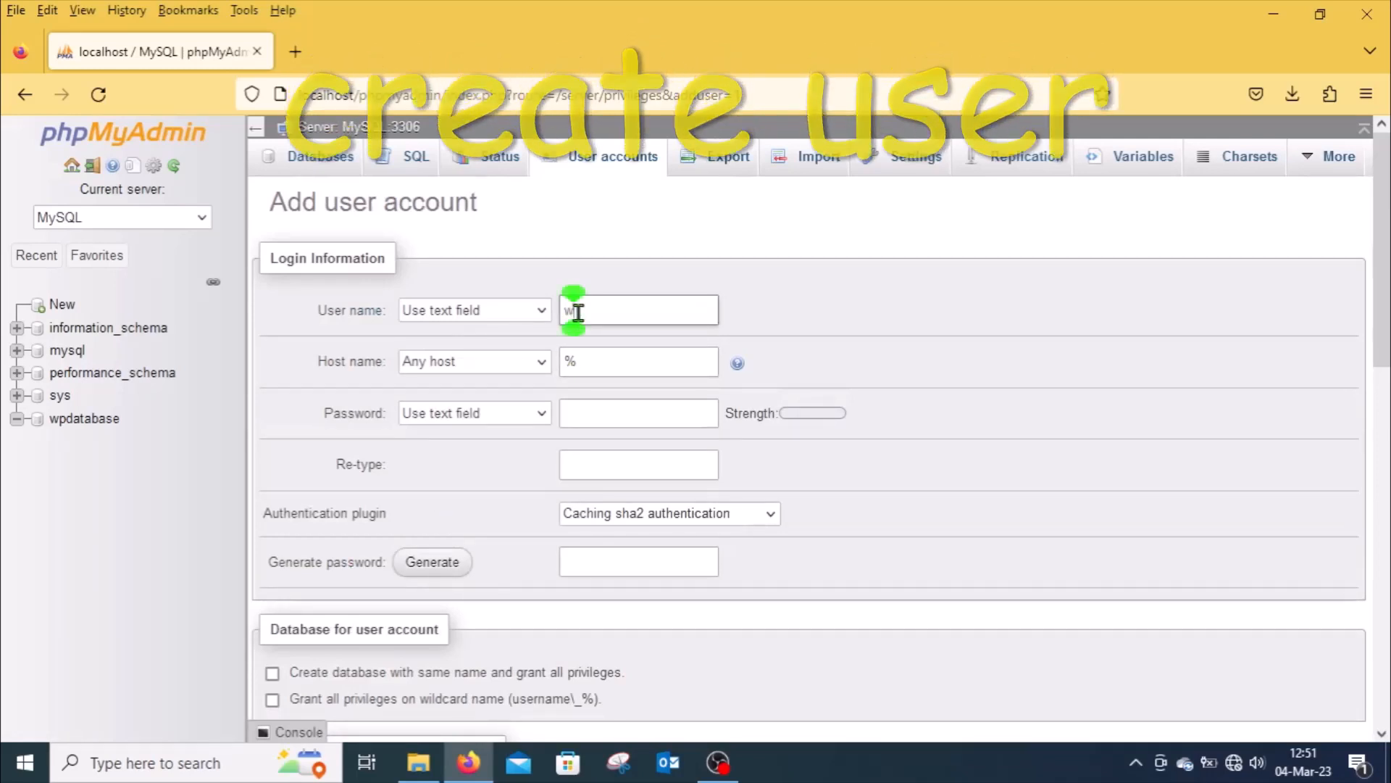
pyautogui.write('wpuser')
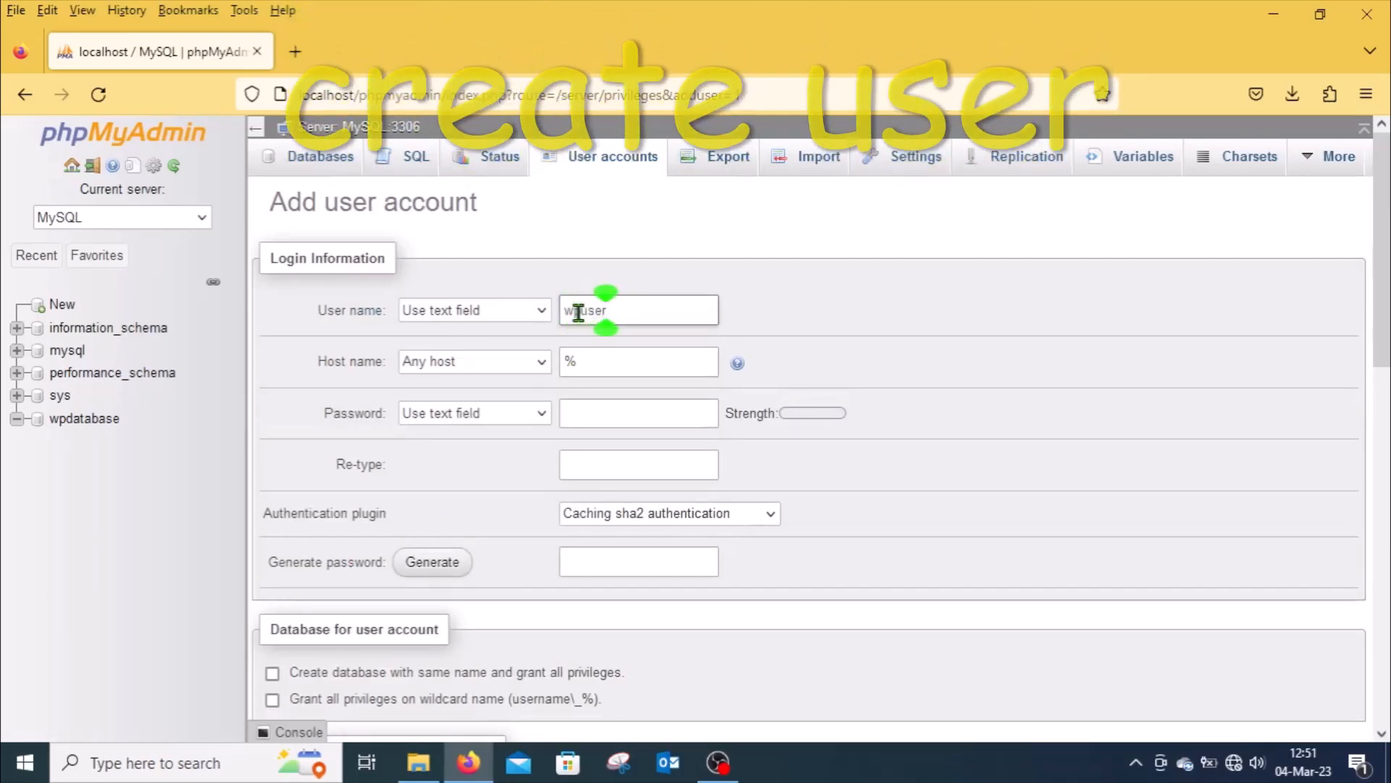
# Step: Set the new user's host to Local and enter the user's password
pyautogui.click(540, 362)
pyautogui.click(443, 420)
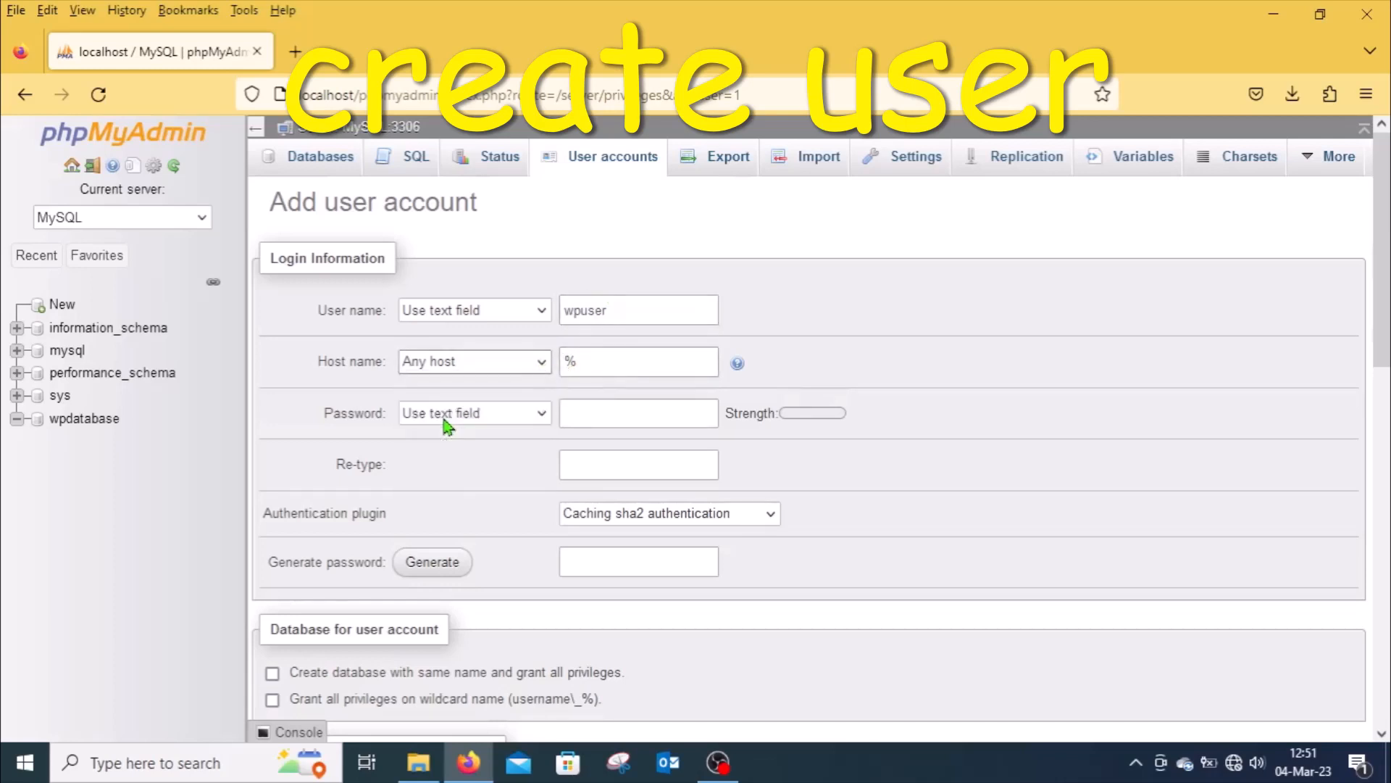
pyautogui.click(581, 401)
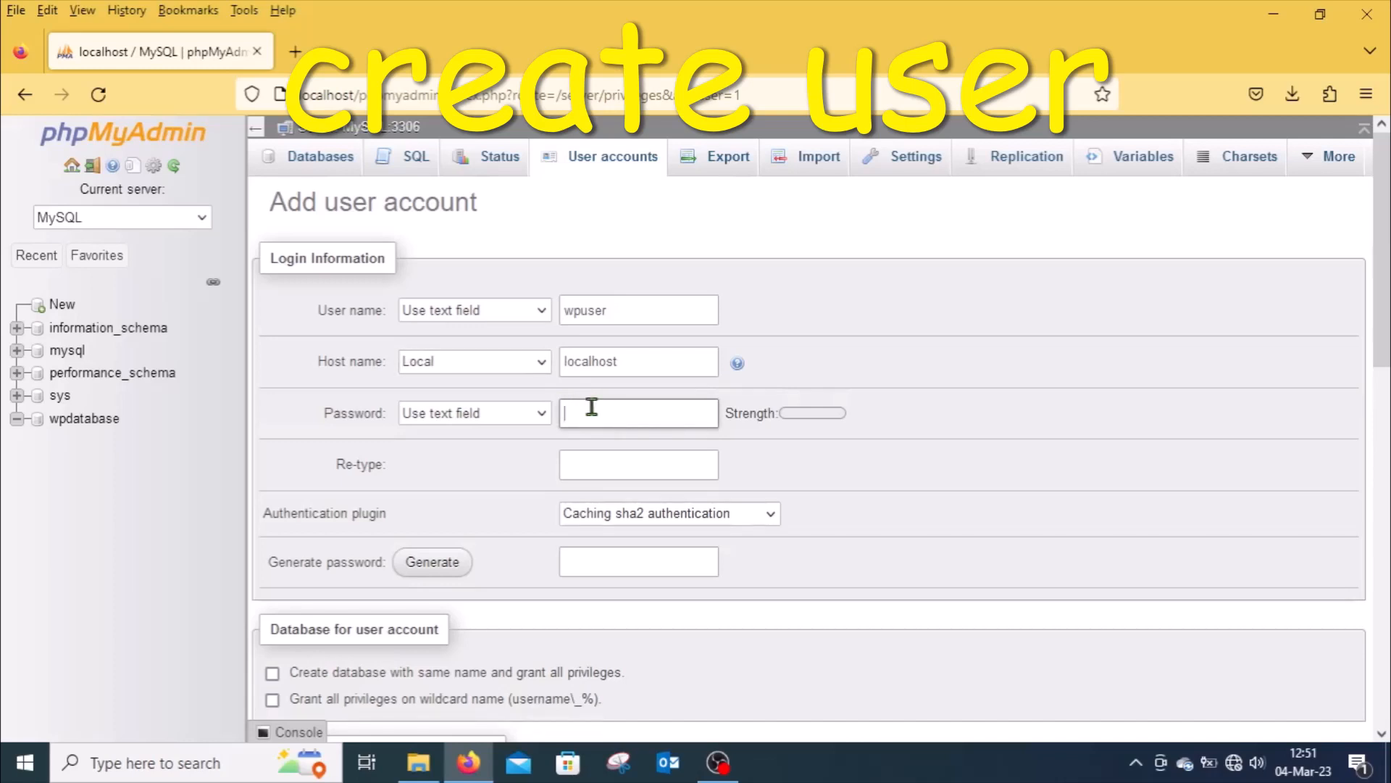
pyautogui.write('••••••••••••')
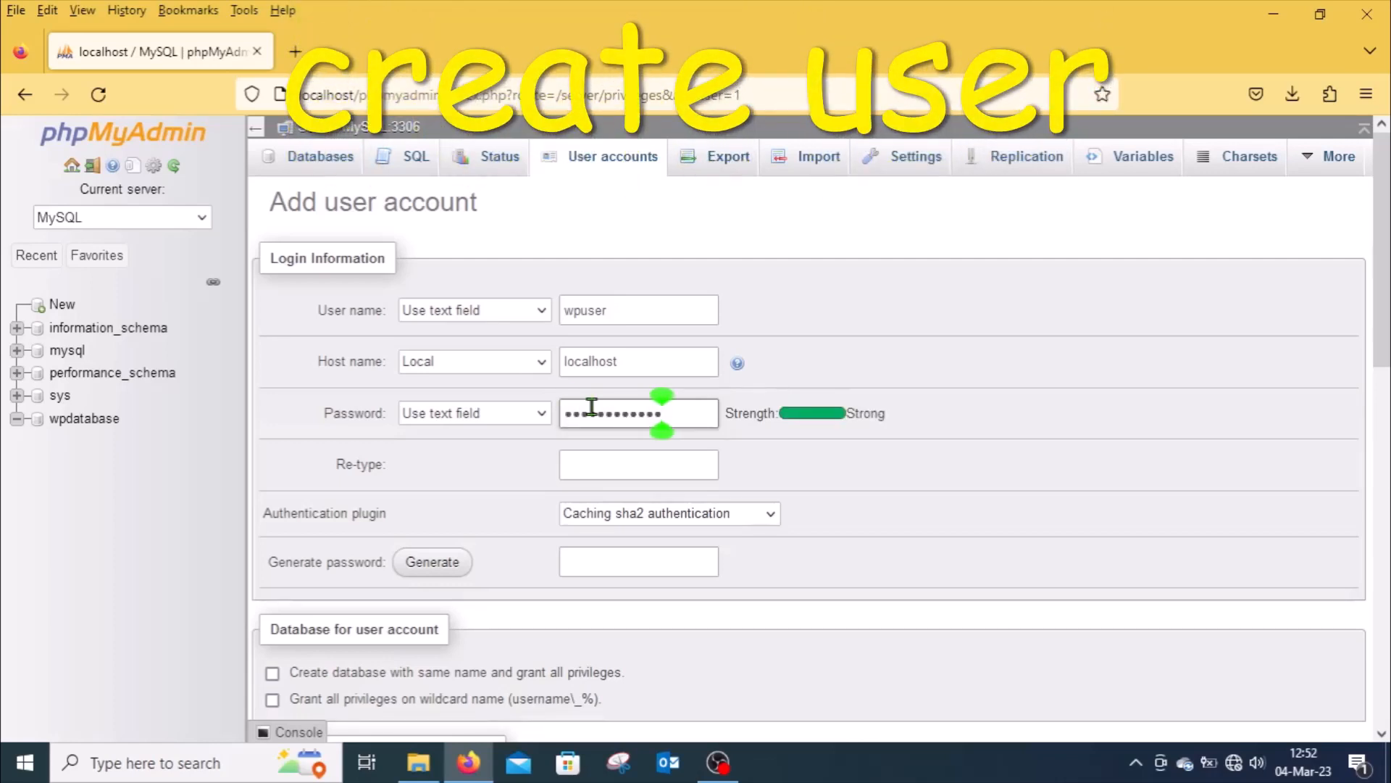
pyautogui.write('••••')
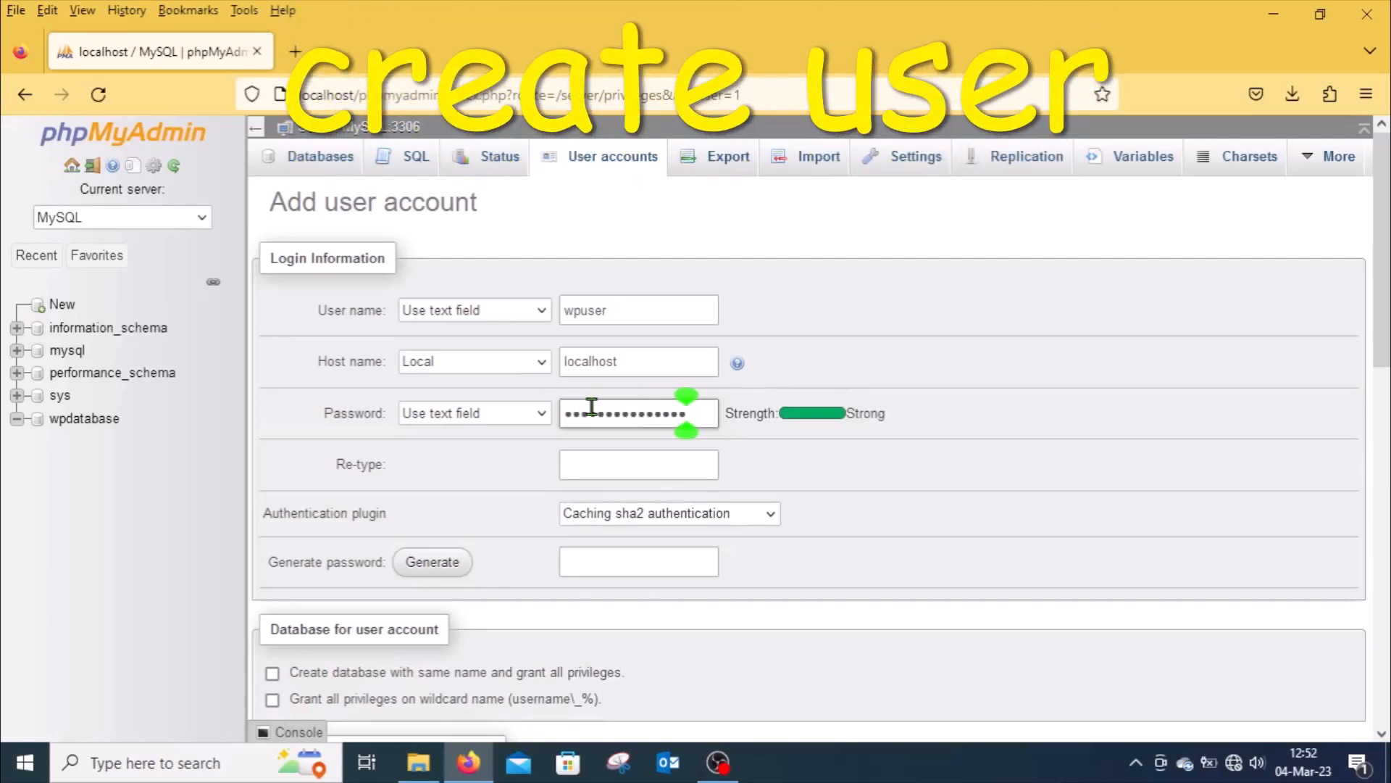
# Step: Re-type the user's password in the confirmation field and create the wpuser account
pyautogui.click(593, 464)
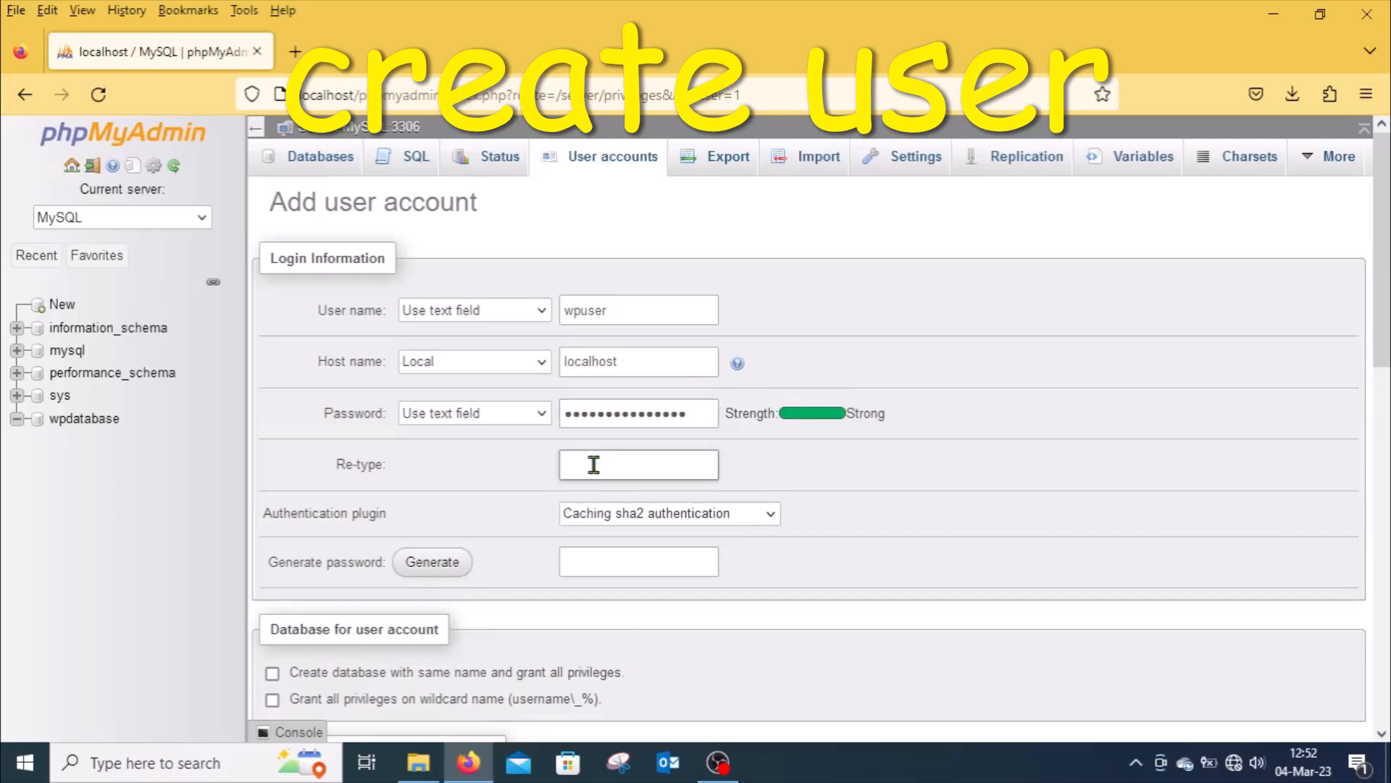
pyautogui.write('•••••••••••')
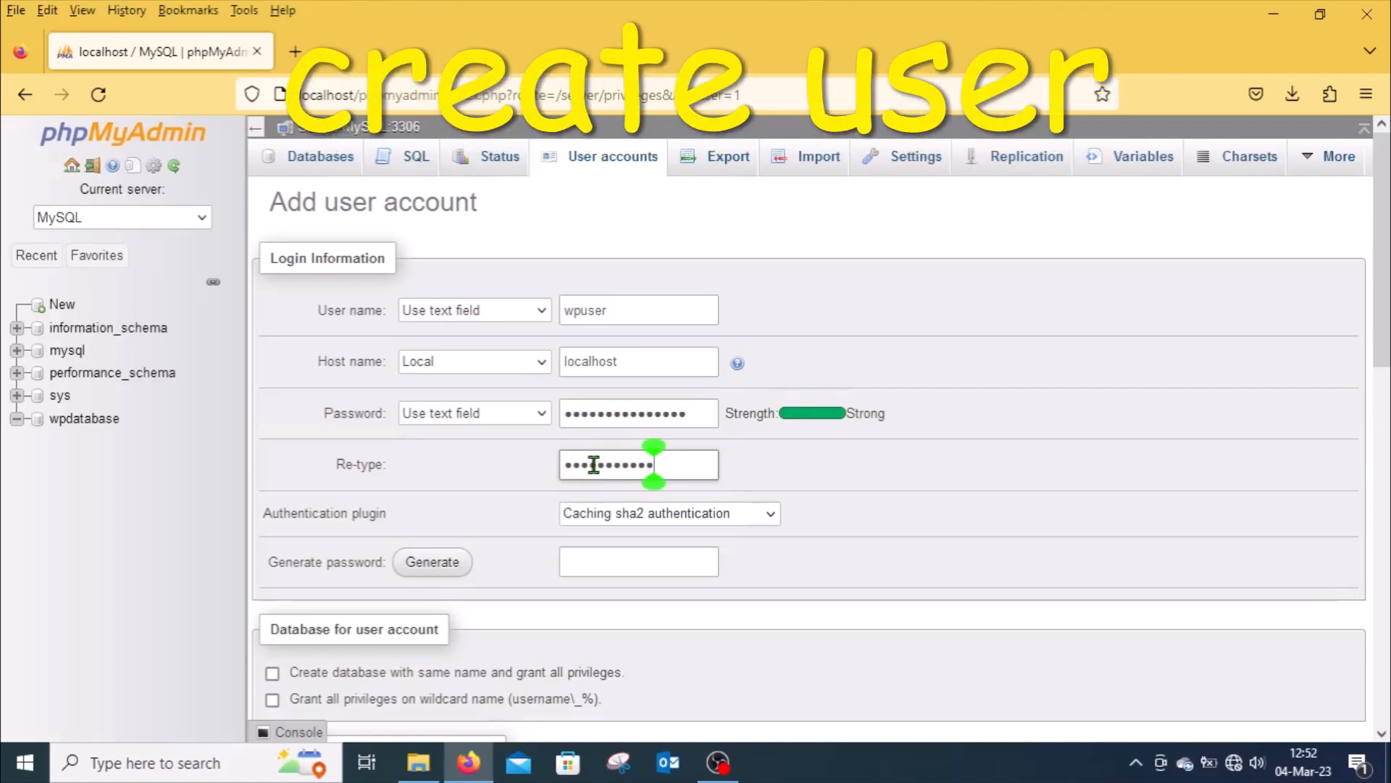
pyautogui.write('••')
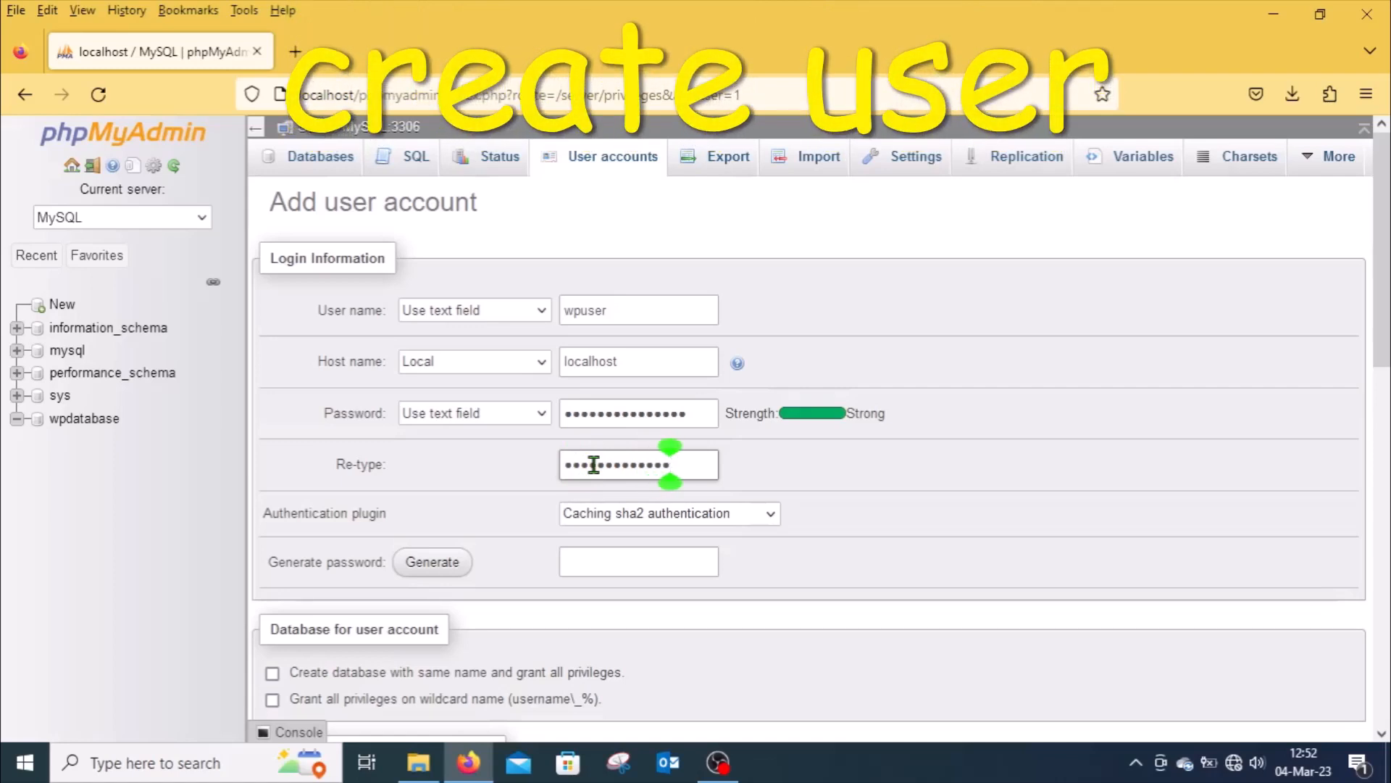
pyautogui.write('•')
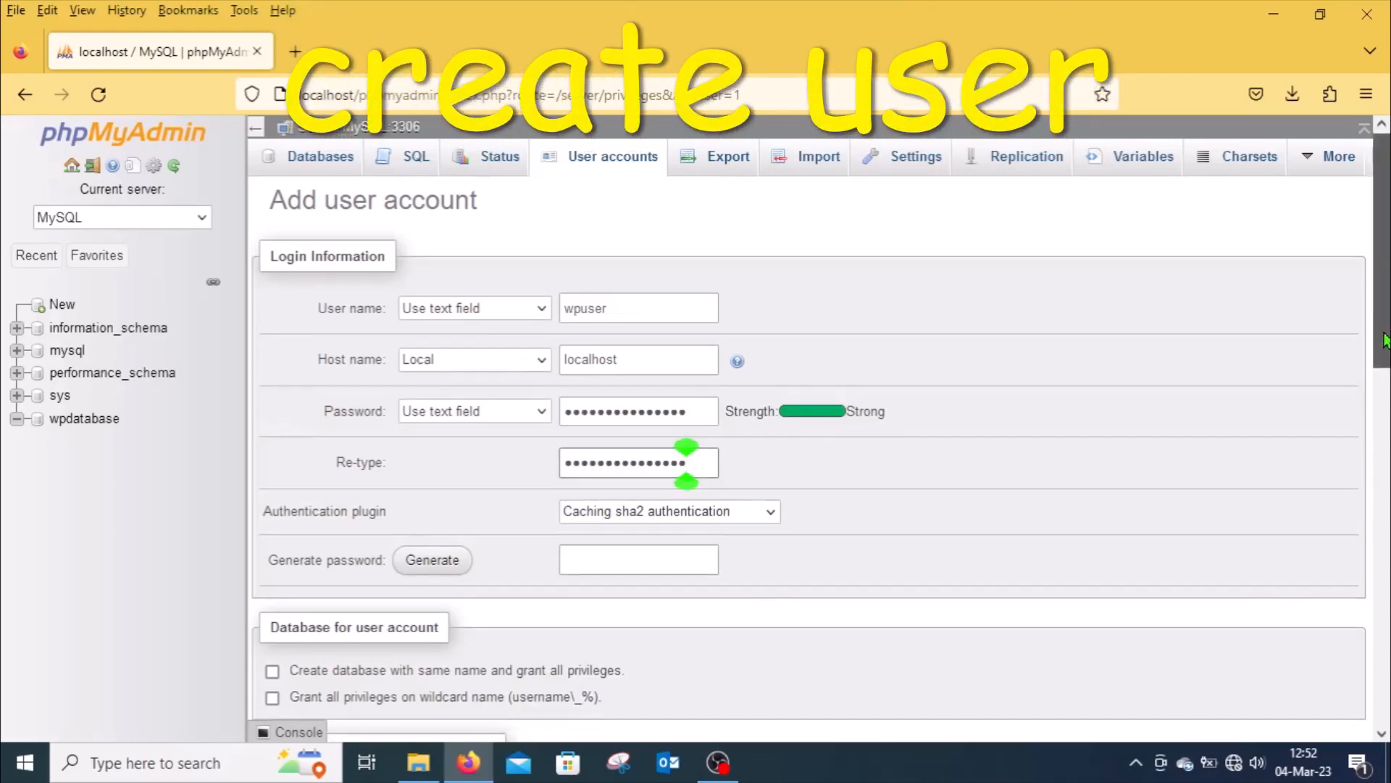
pyautogui.moveTo(1384, 337); pyautogui.dragTo(1386, 599)
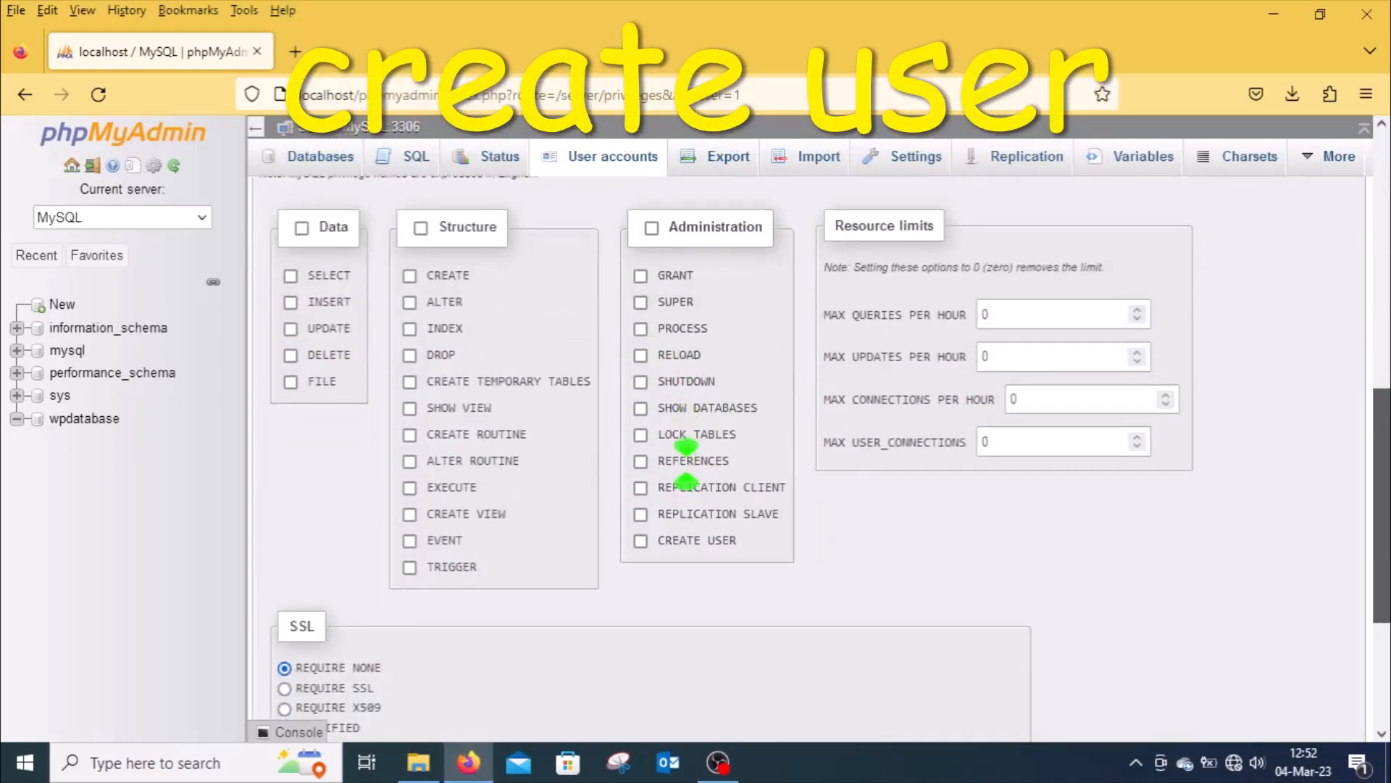
pyautogui.scroll(-5, 686, 463)
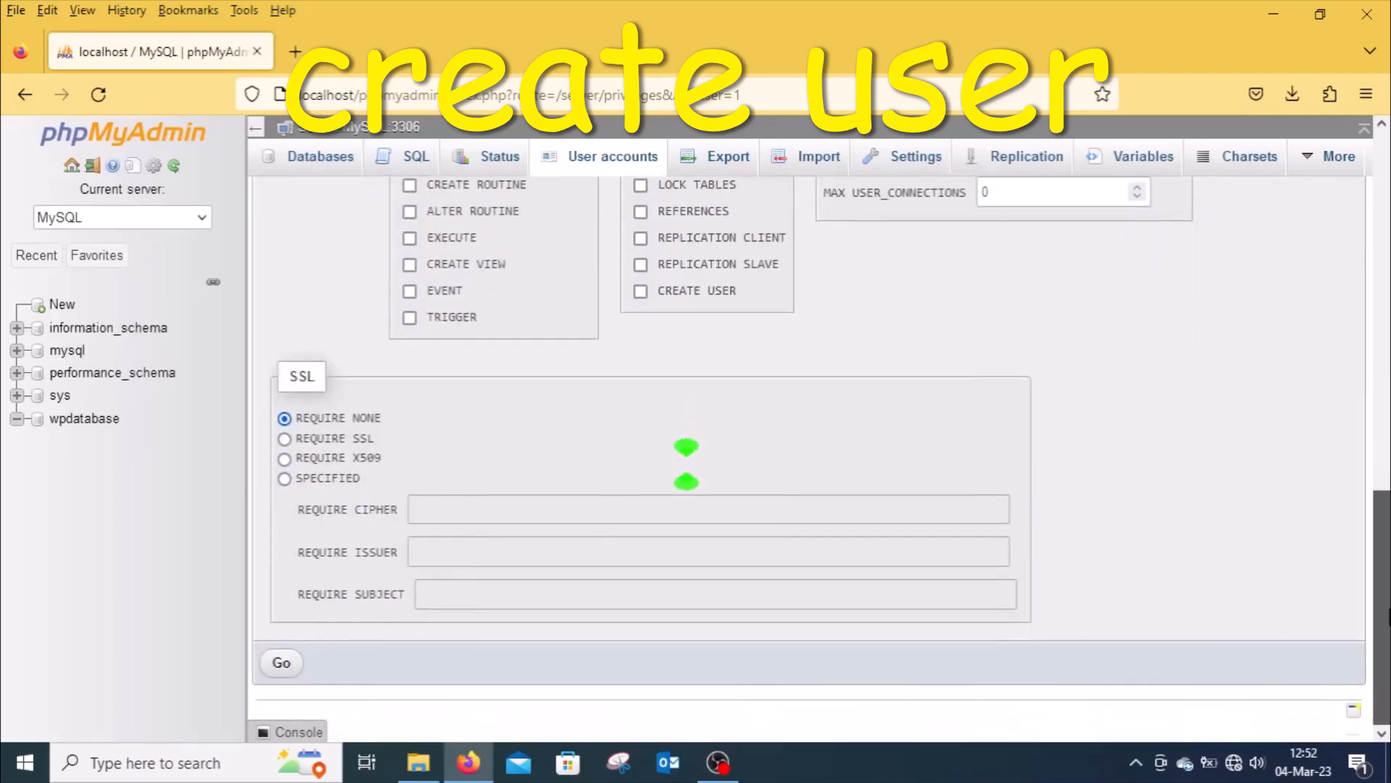
pyautogui.click(279, 663)
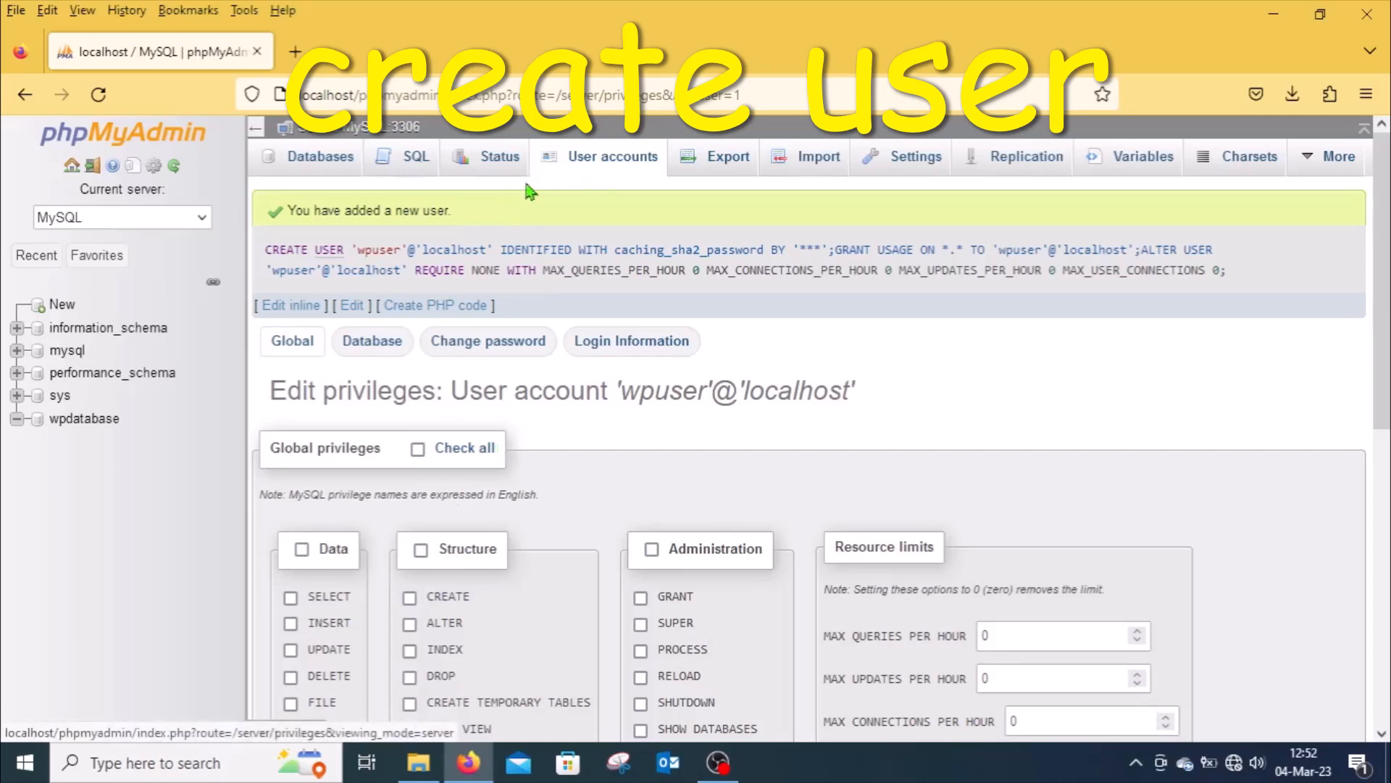
# Step: Open wpuser's privileges and add database-specific privileges on wpdatabase
pyautogui.click(617, 160)
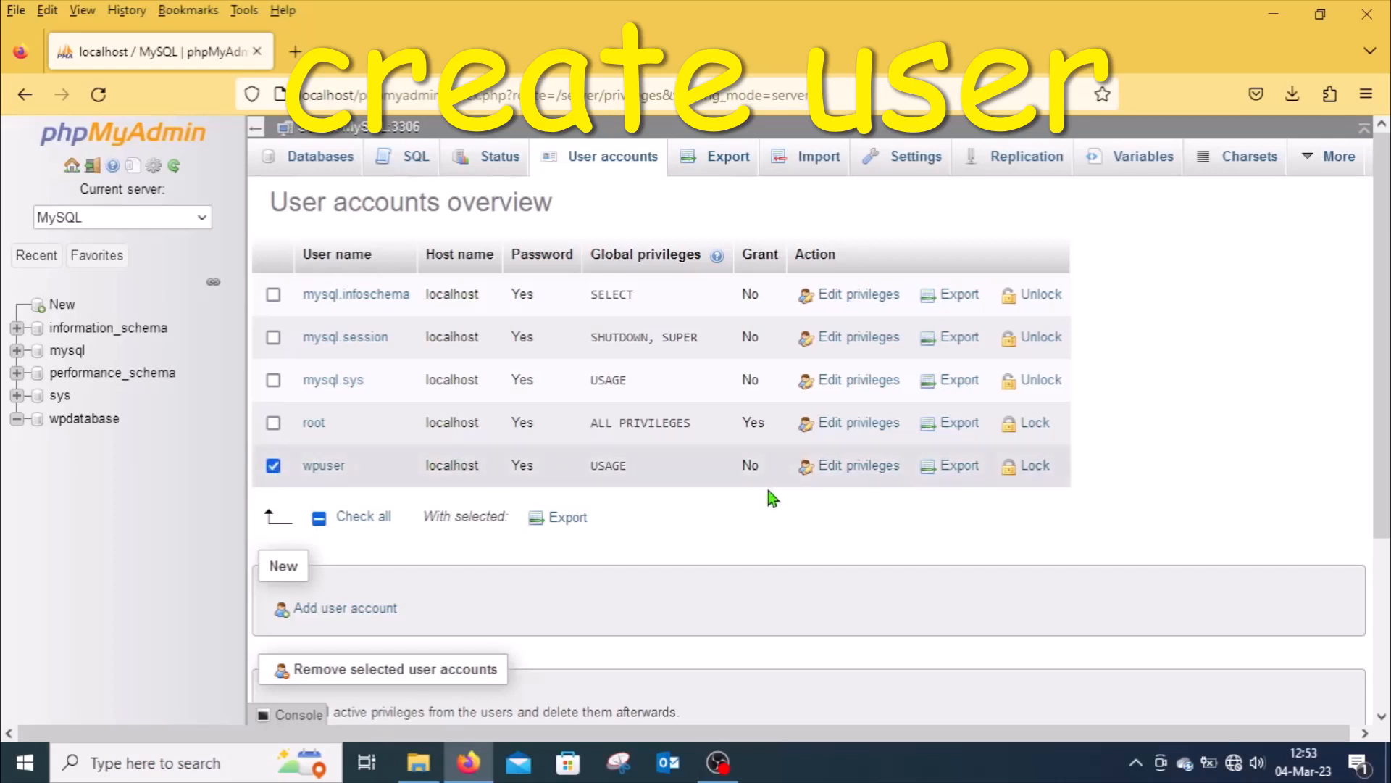
pyautogui.click(866, 472)
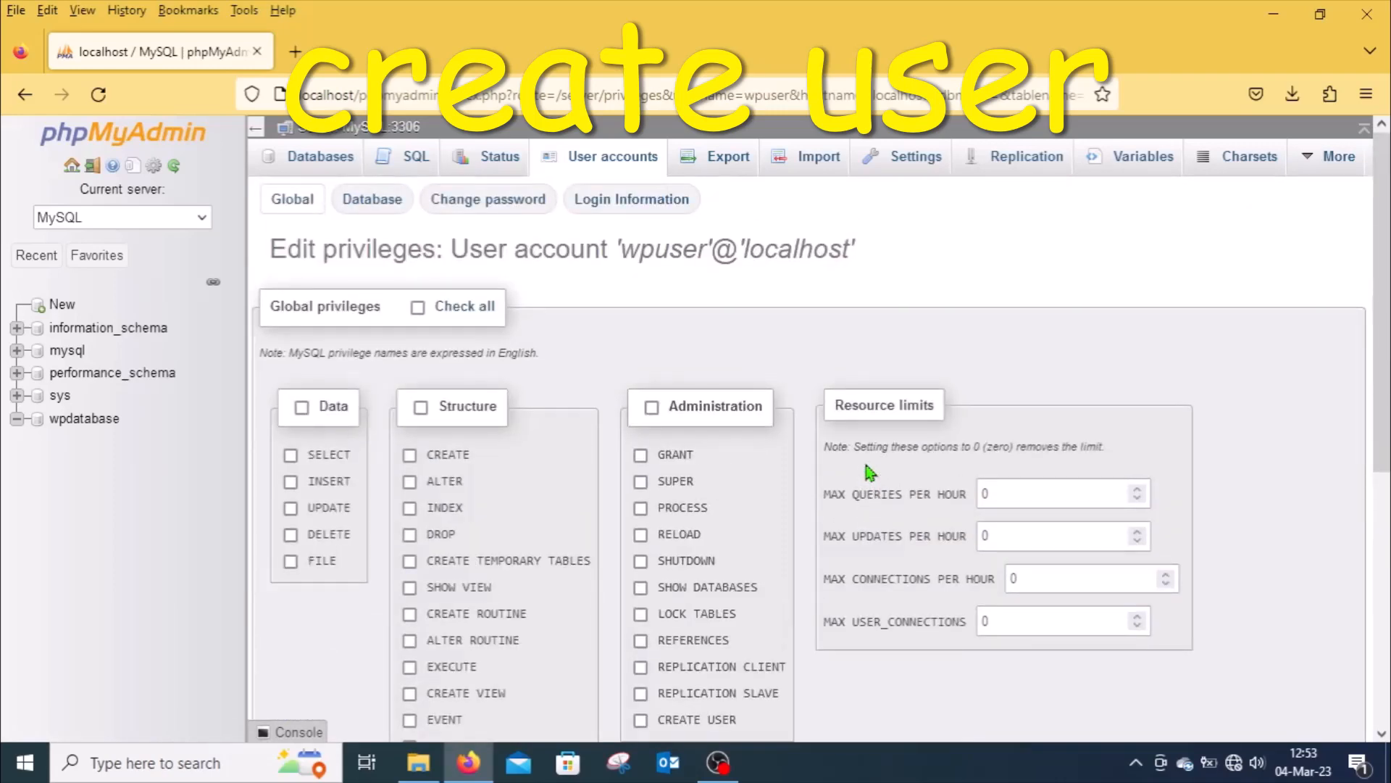
pyautogui.click(371, 202)
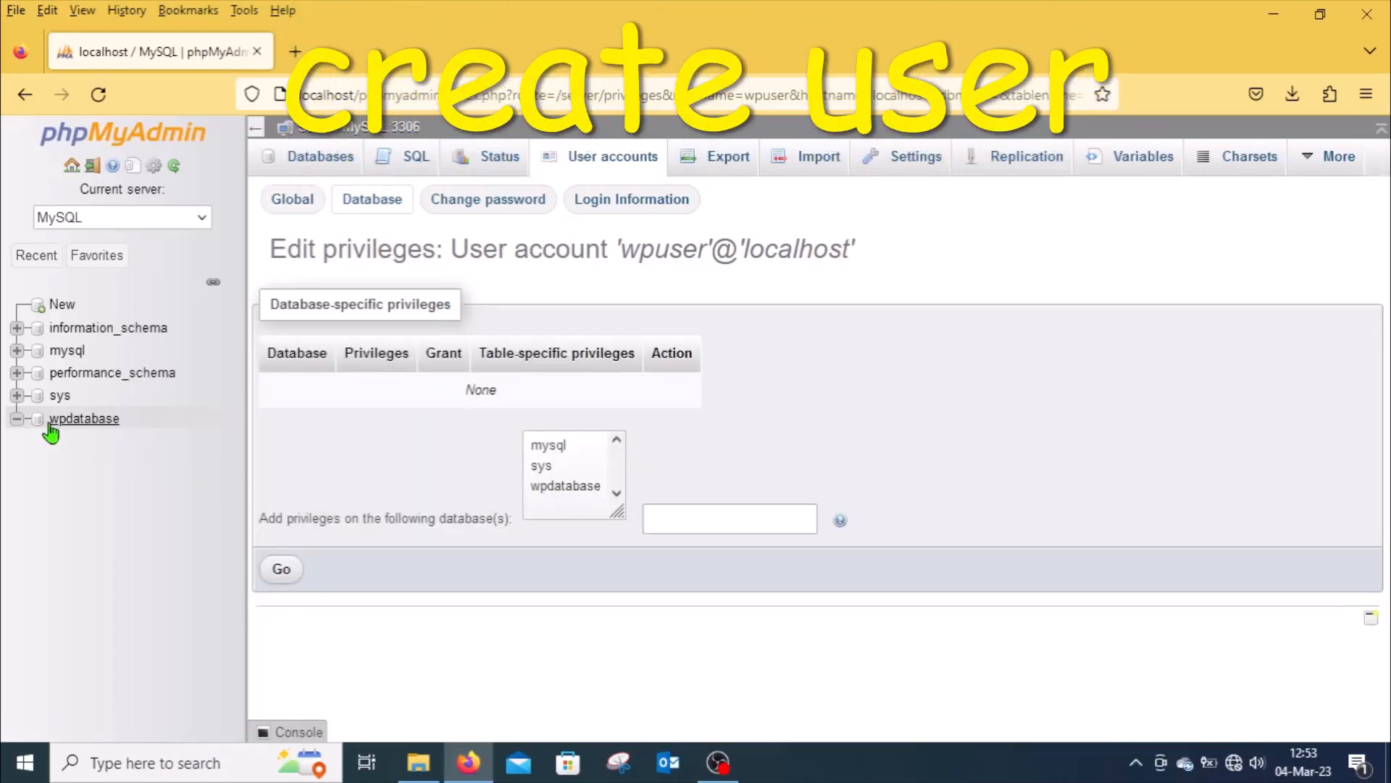
pyautogui.click(569, 486)
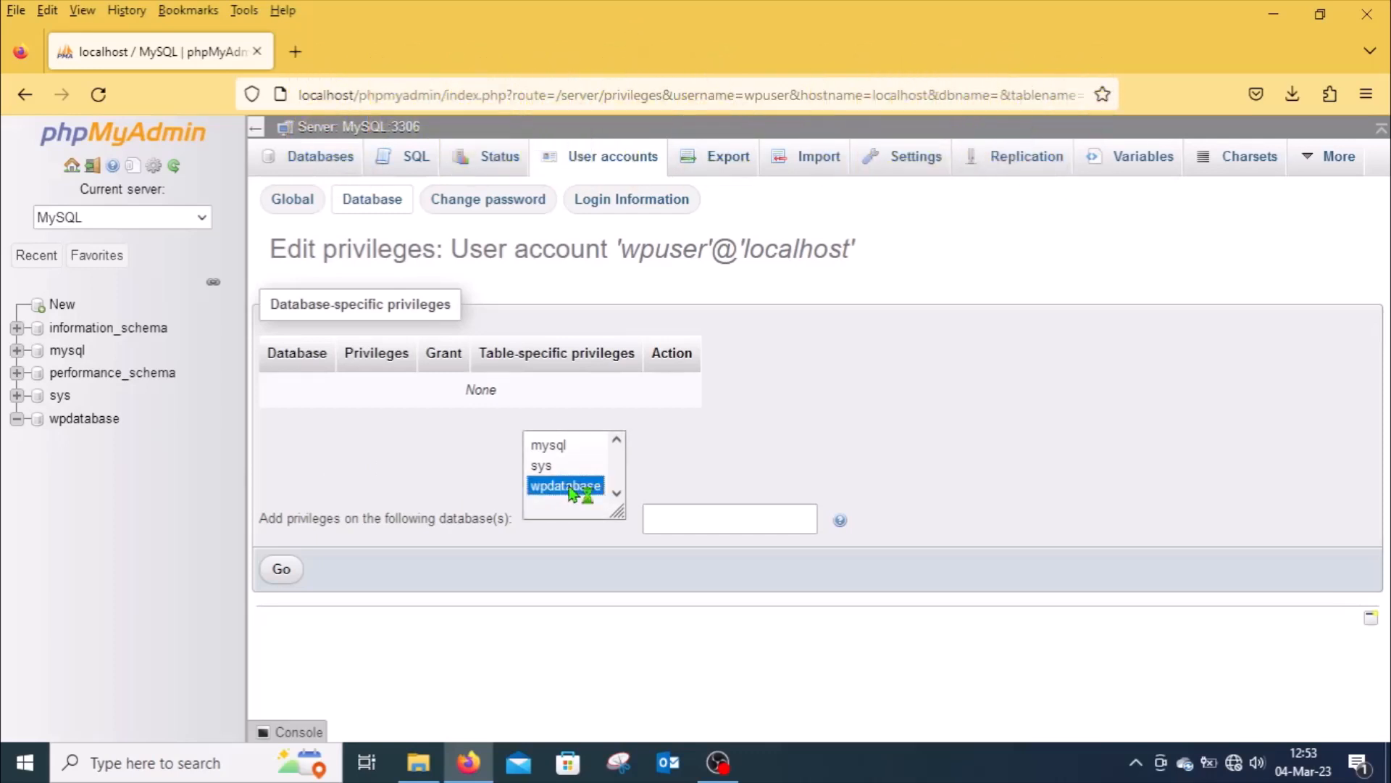
pyautogui.click(280, 572)
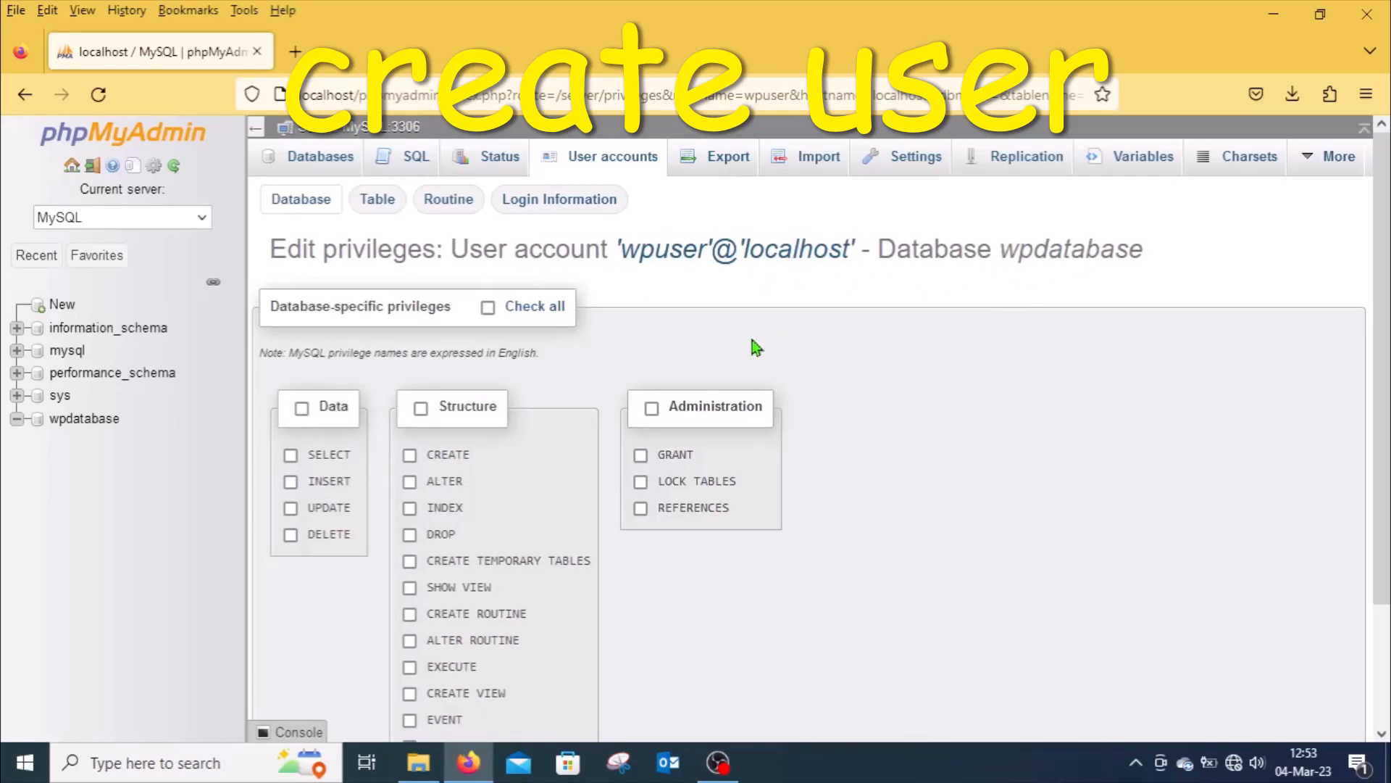
# Step: Grant wpuser all database-specific privileges on wpdatabase
pyautogui.click(488, 308)
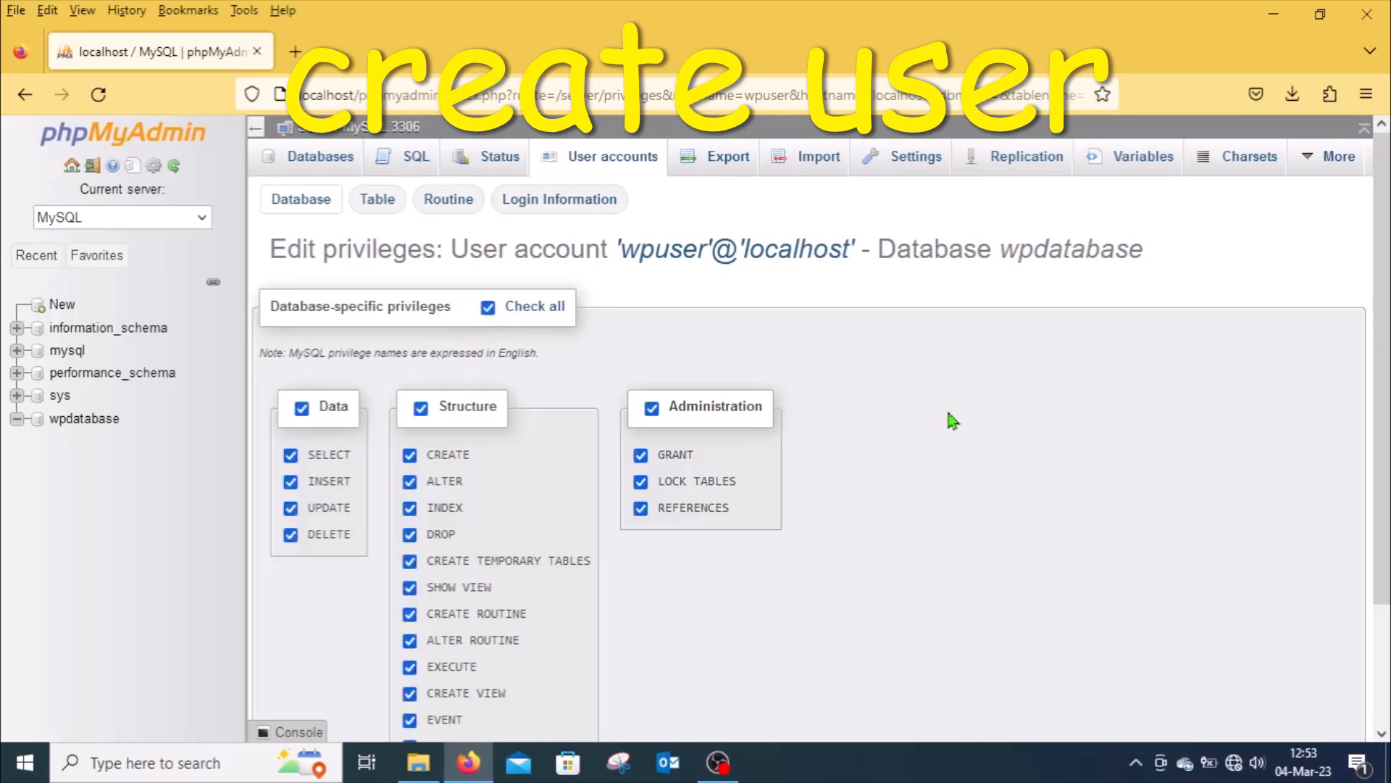
pyautogui.moveTo(1381, 426); pyautogui.dragTo(1388, 565)
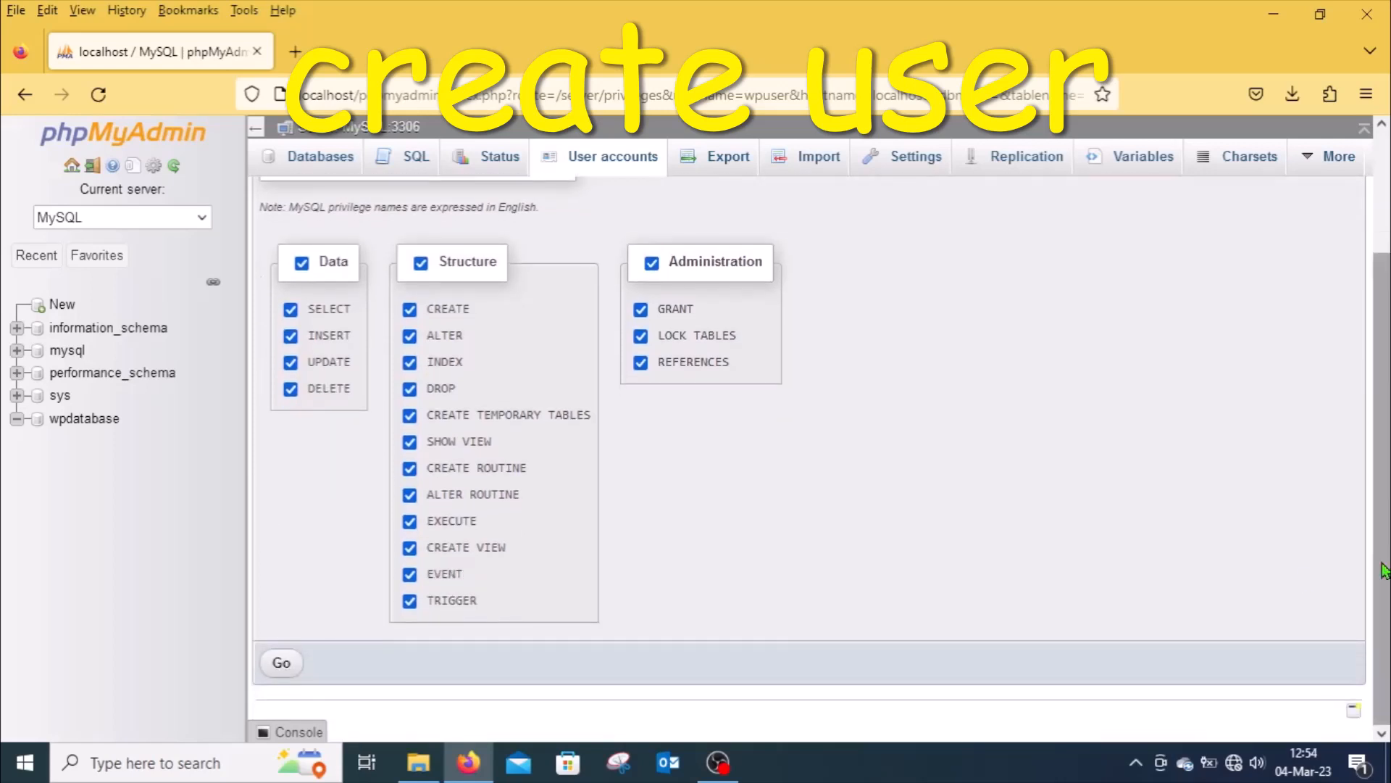
pyautogui.click(283, 664)
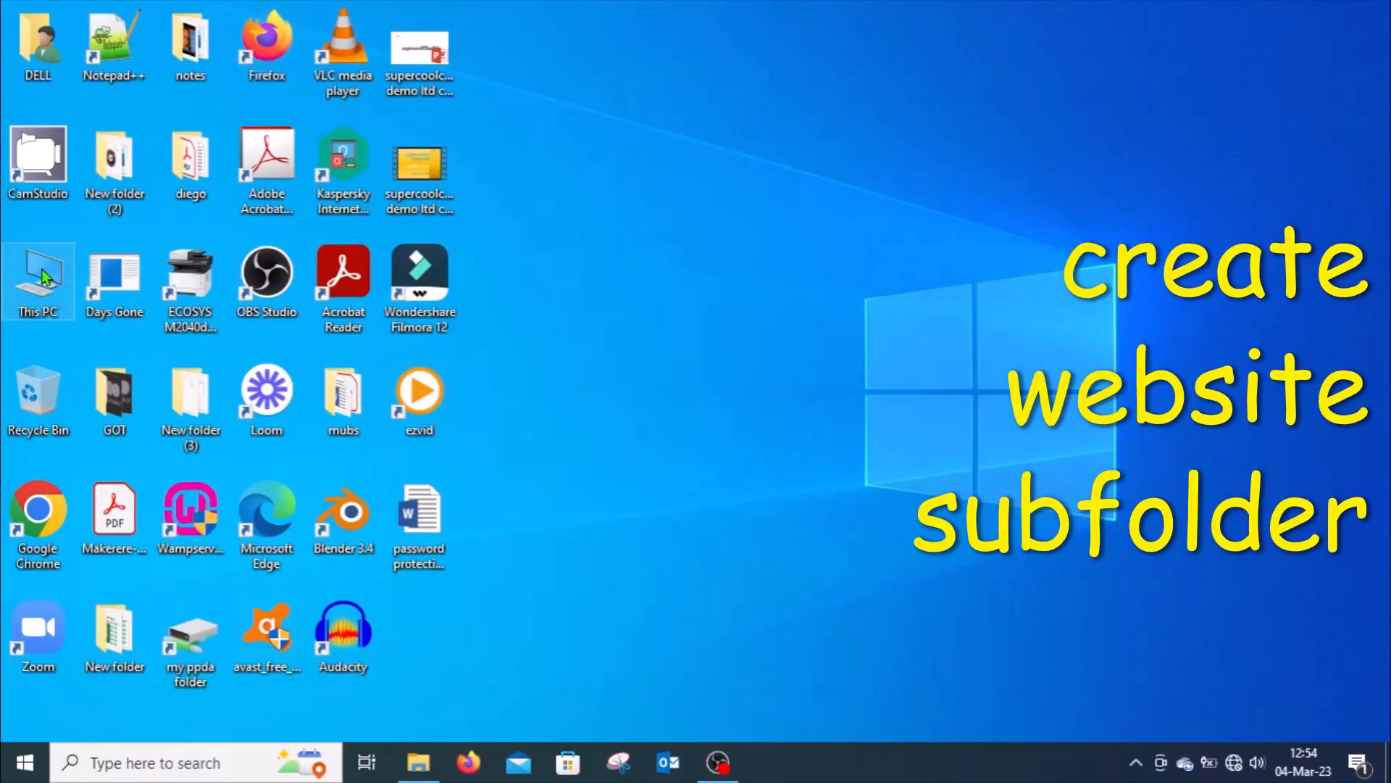
pyautogui.doubleClick(39, 279)
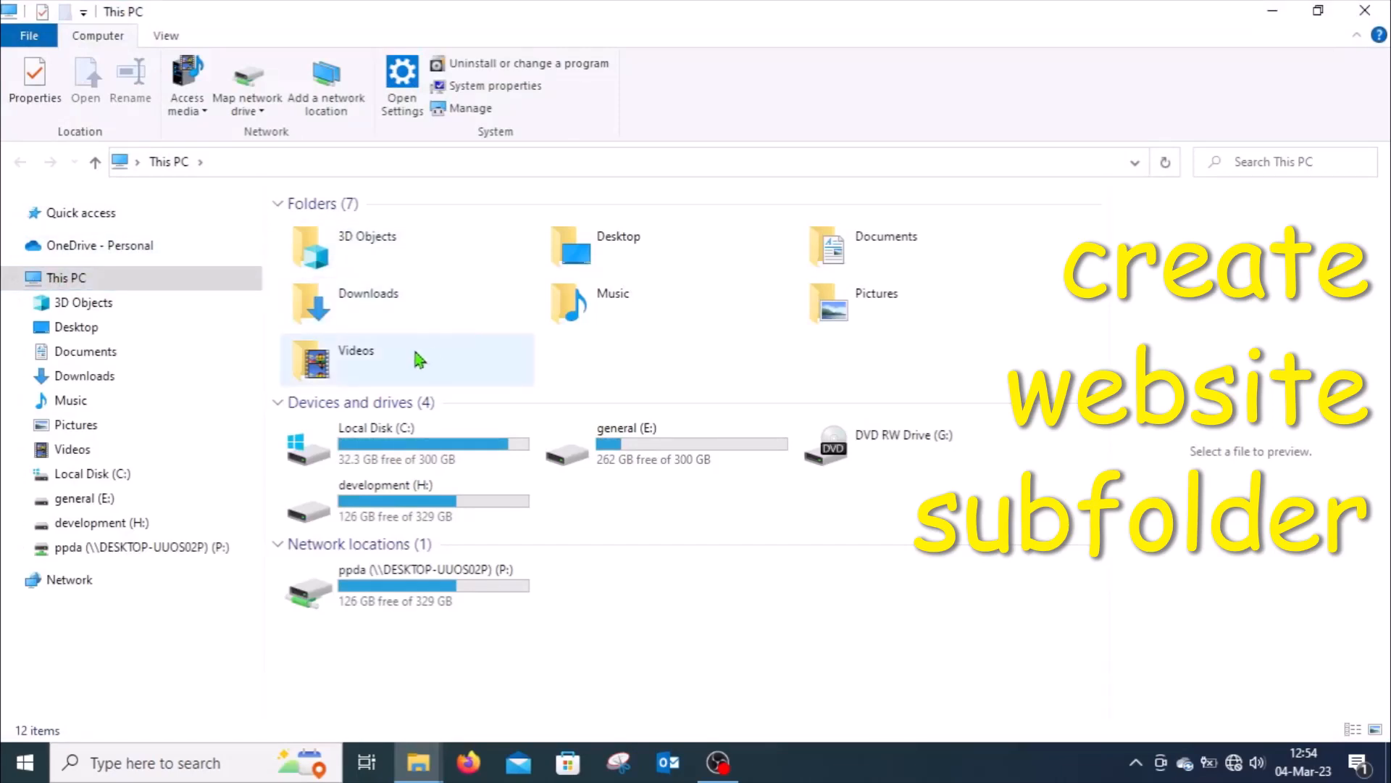
pyautogui.click(113, 475)
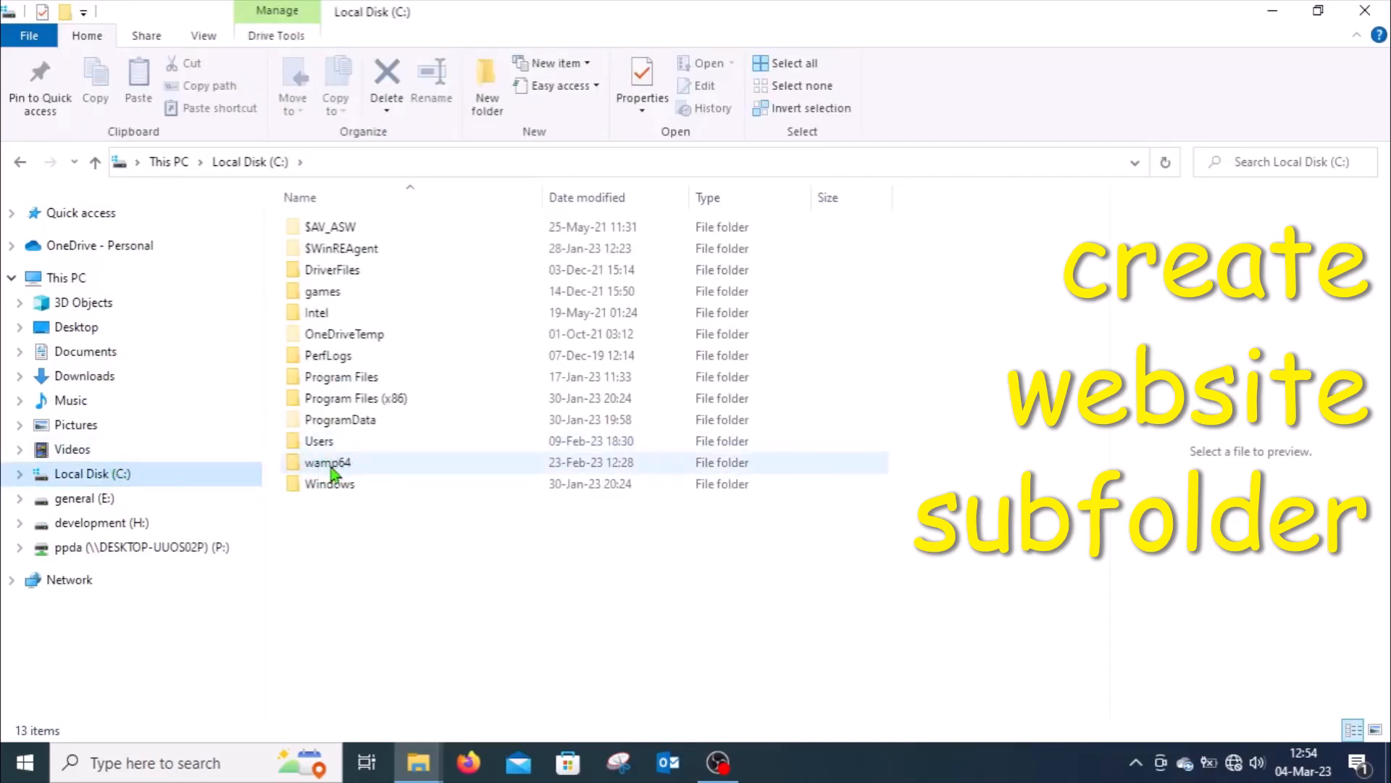
pyautogui.doubleClick(331, 468)
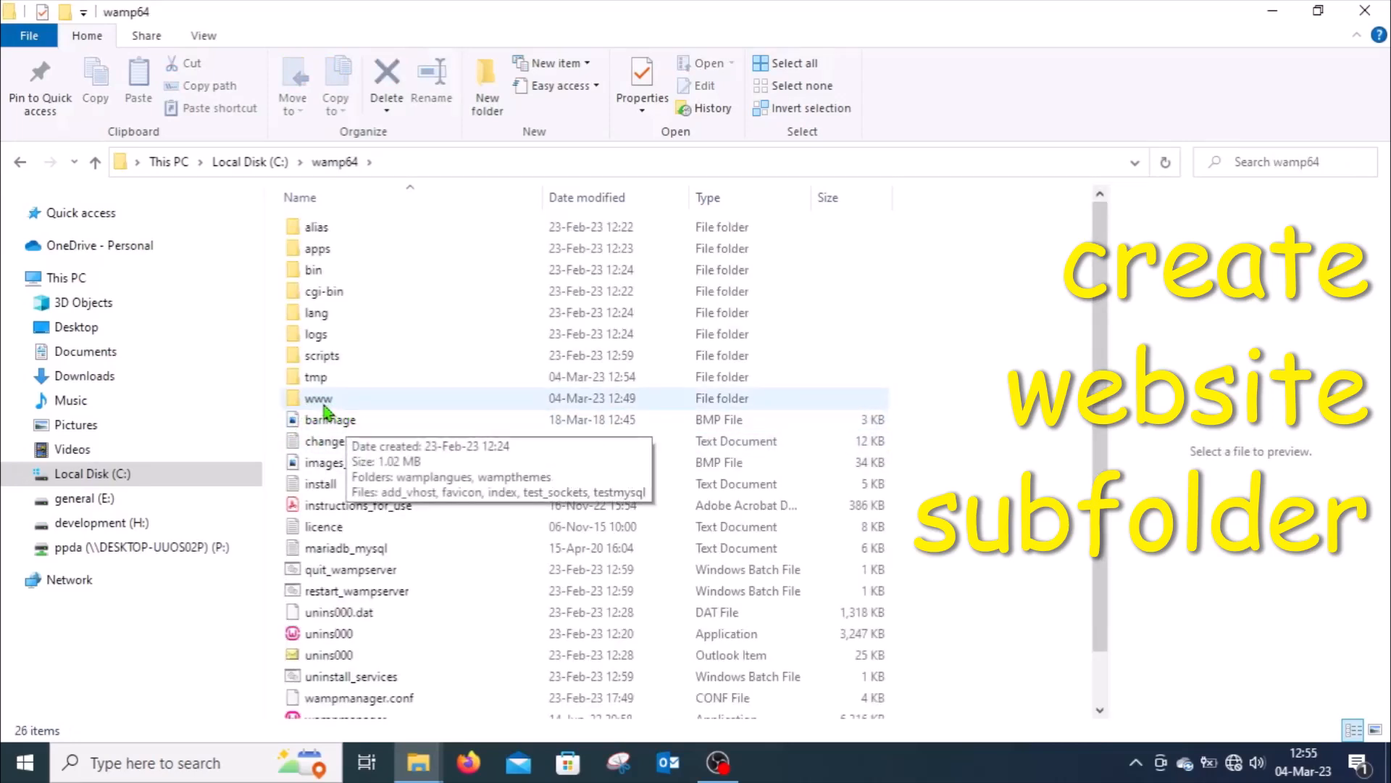
pyautogui.click(323, 411)
pyautogui.doubleClick(324, 410)
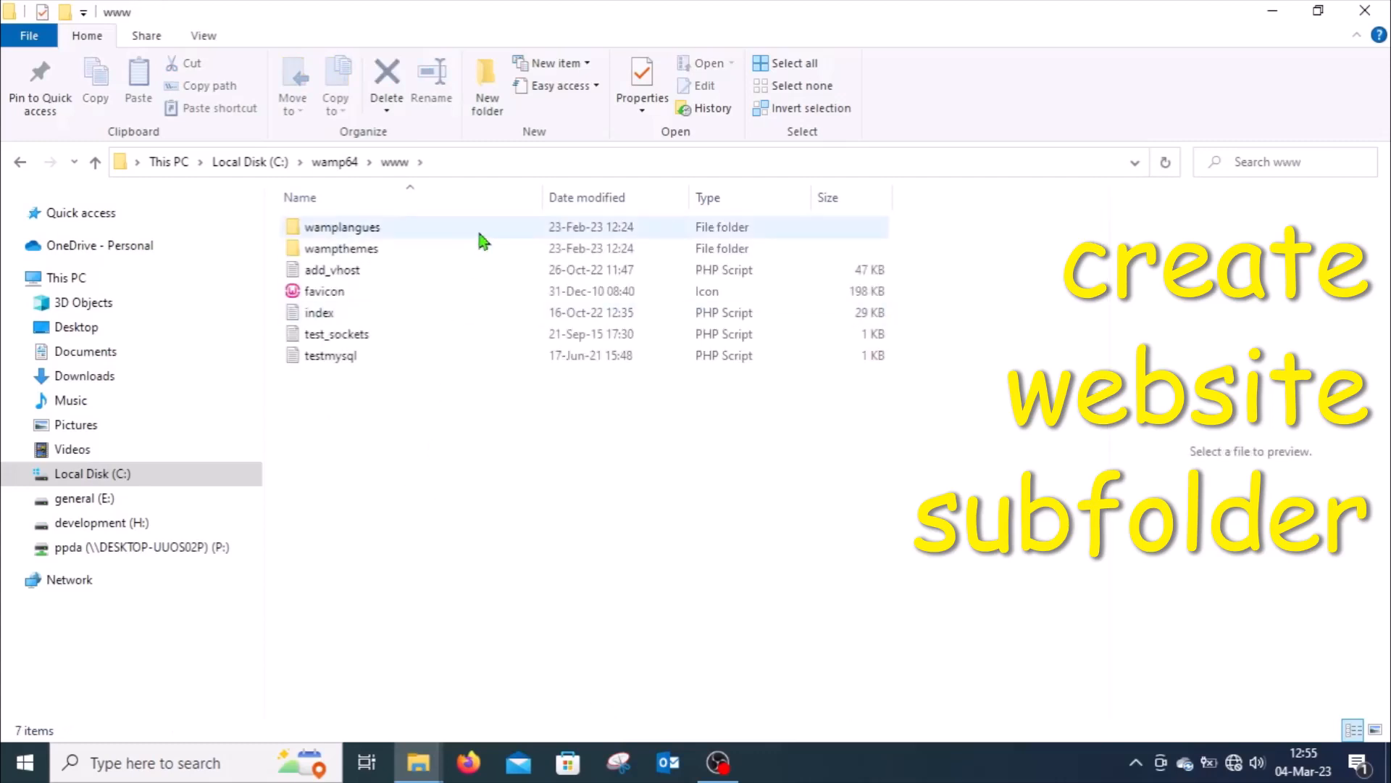
pyautogui.click(487, 98)
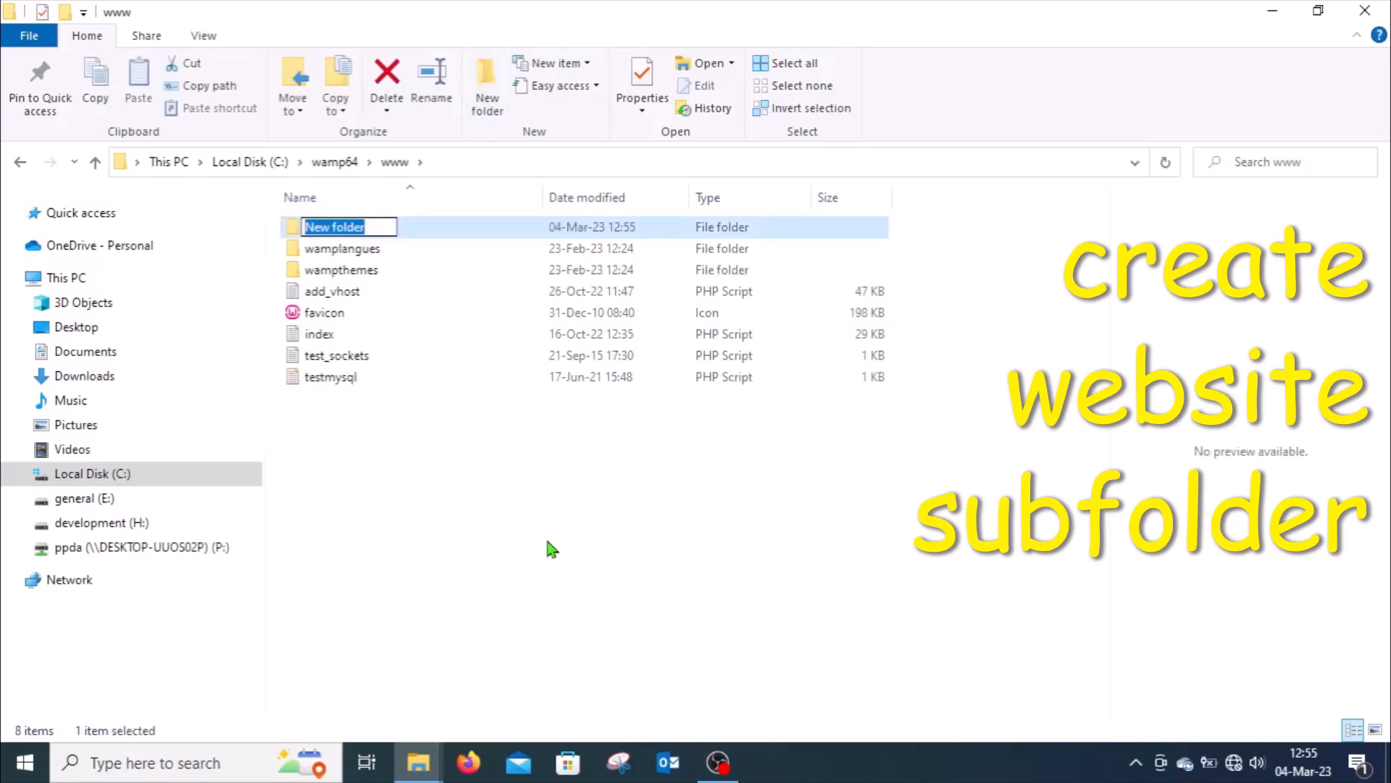
pyautogui.write('w')
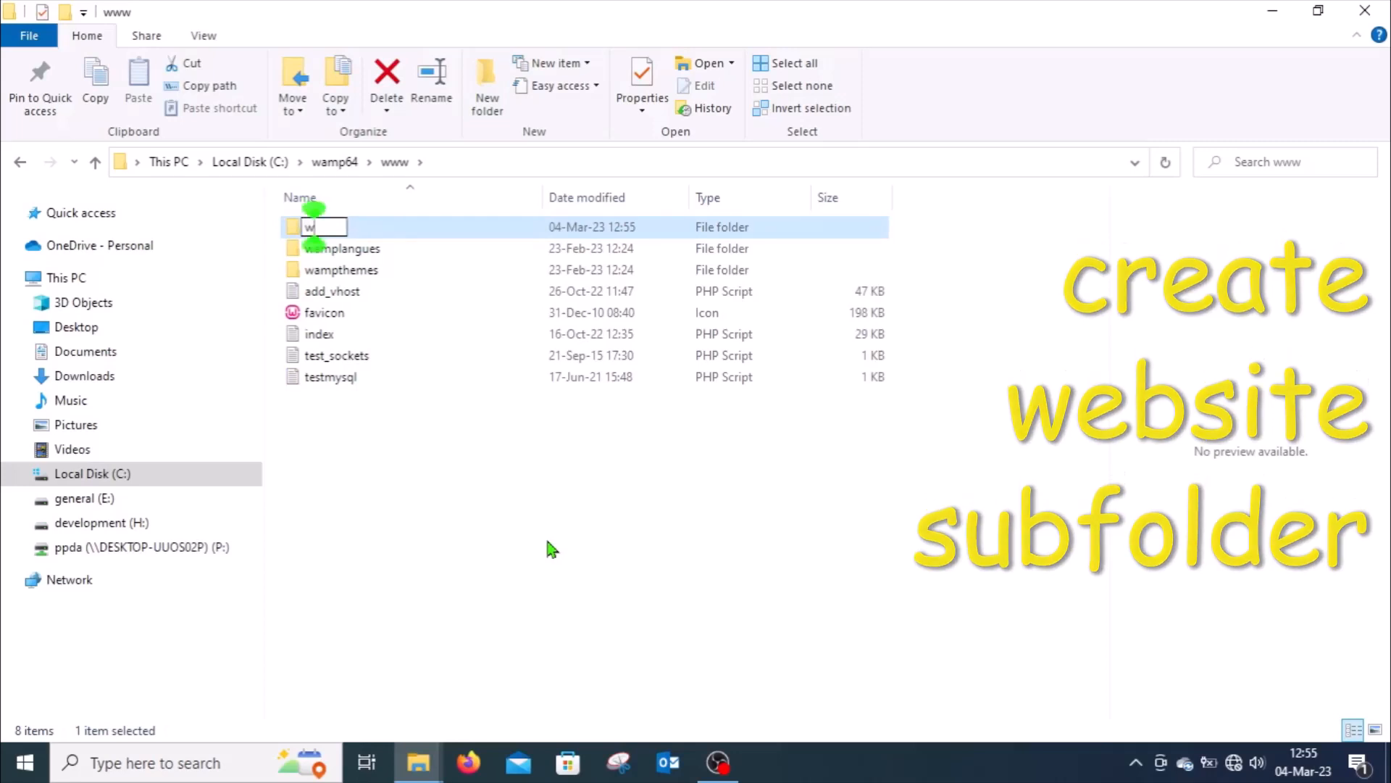
pyautogui.write('psiteone')
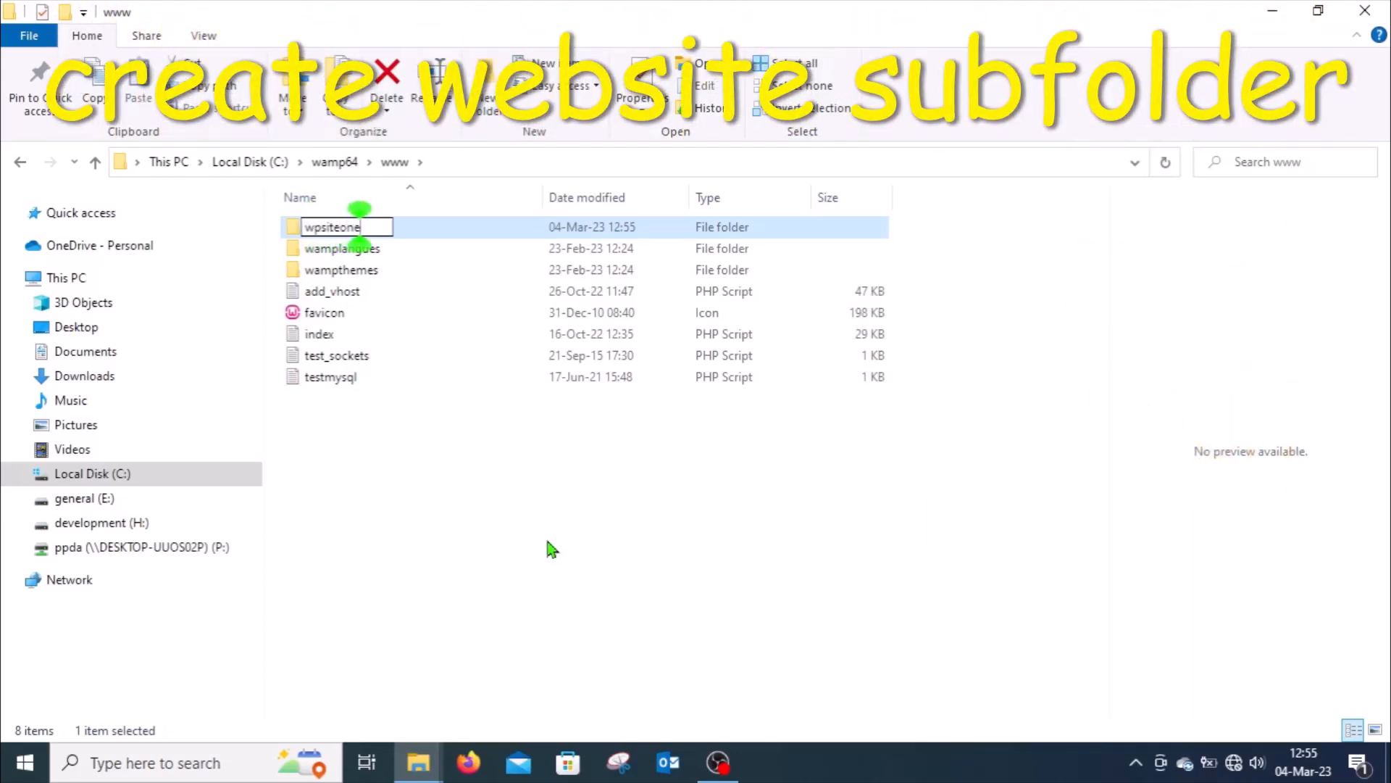
pyautogui.click(411, 543)
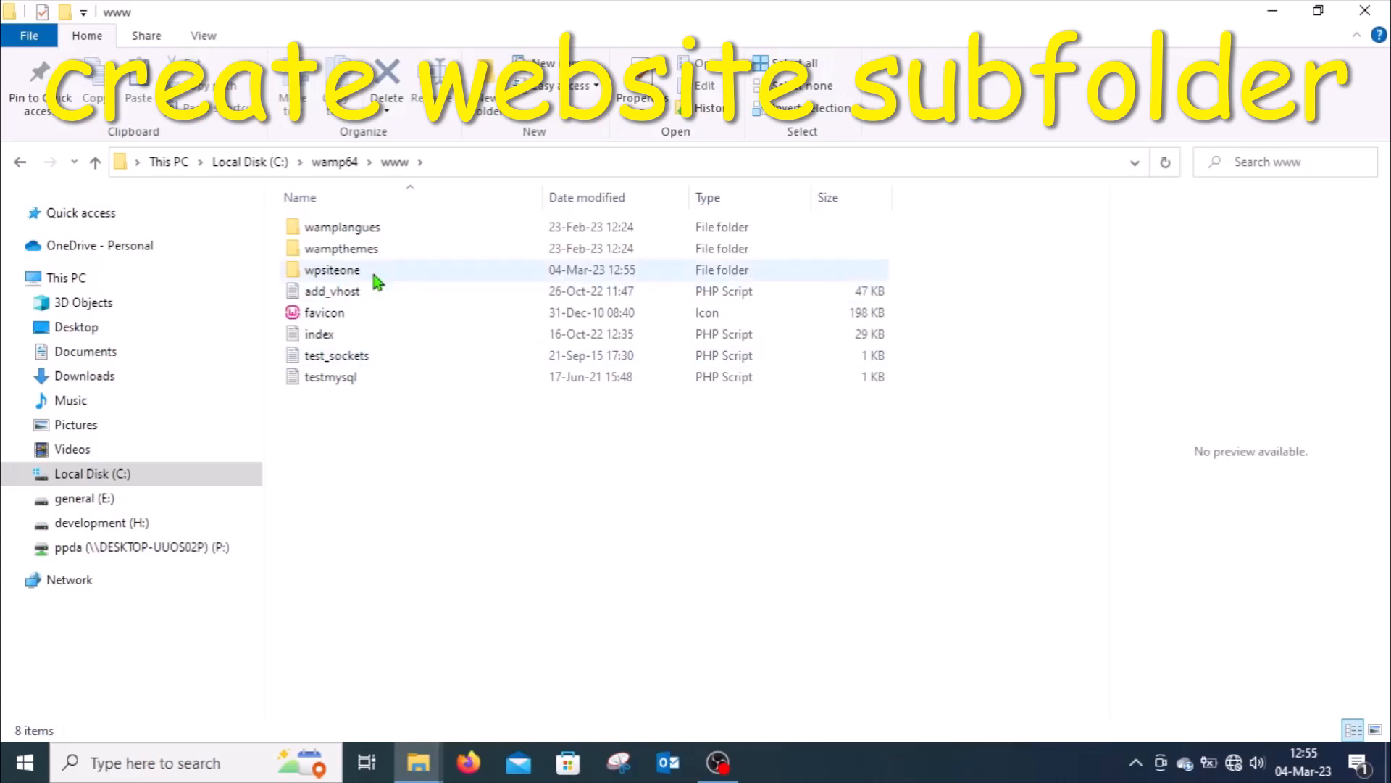
pyautogui.doubleClick(335, 274)
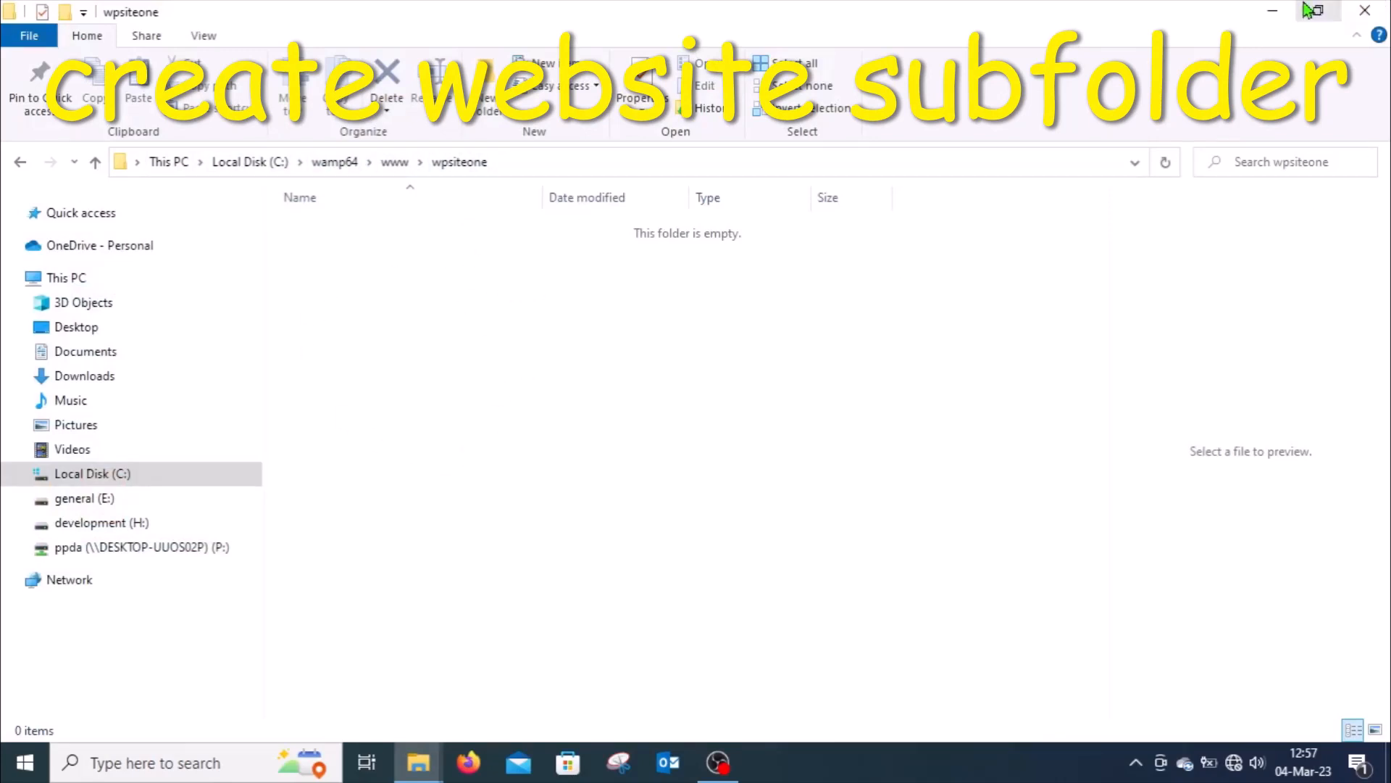
pyautogui.click(1273, 14)
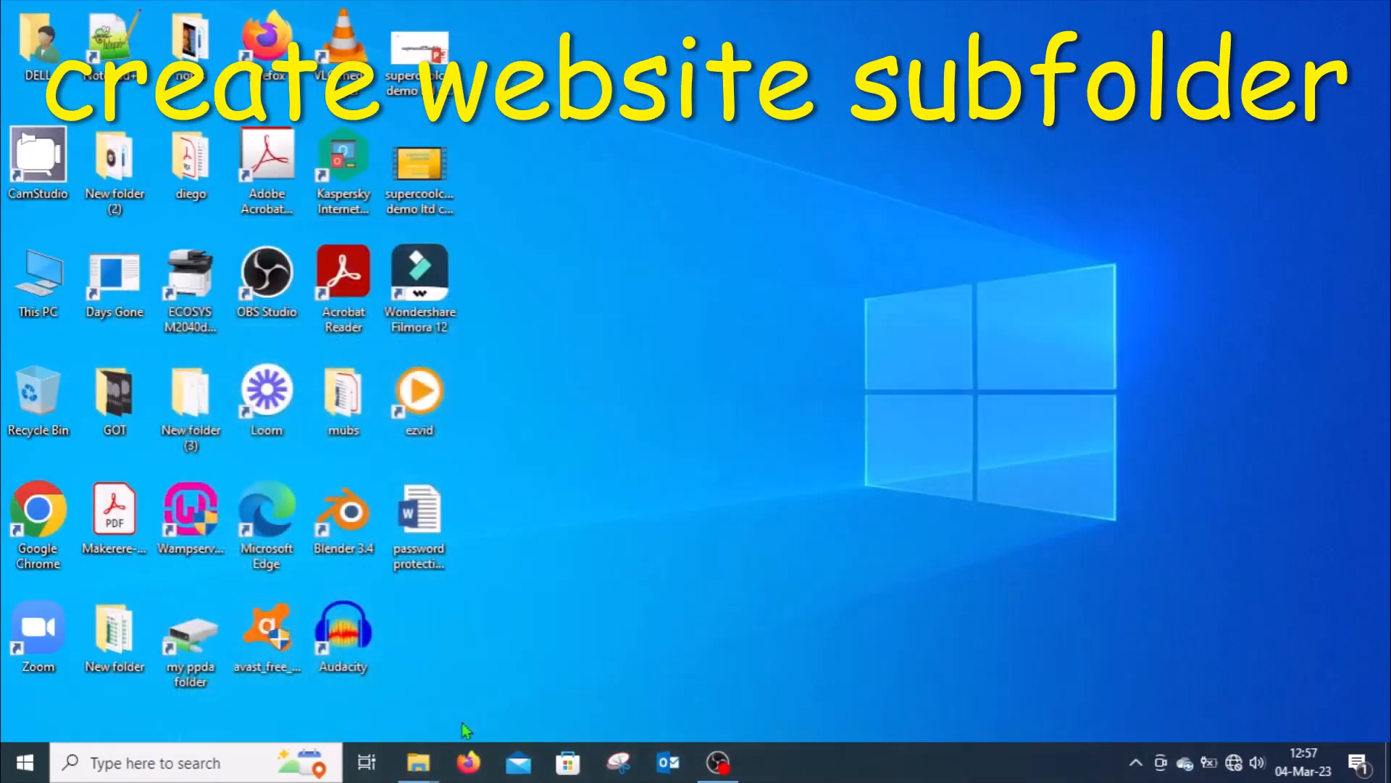
# Step: Copy all files and folders from the extracted wordpress folder in Downloads
pyautogui.moveTo(418, 762)
pyautogui.click(326, 685)
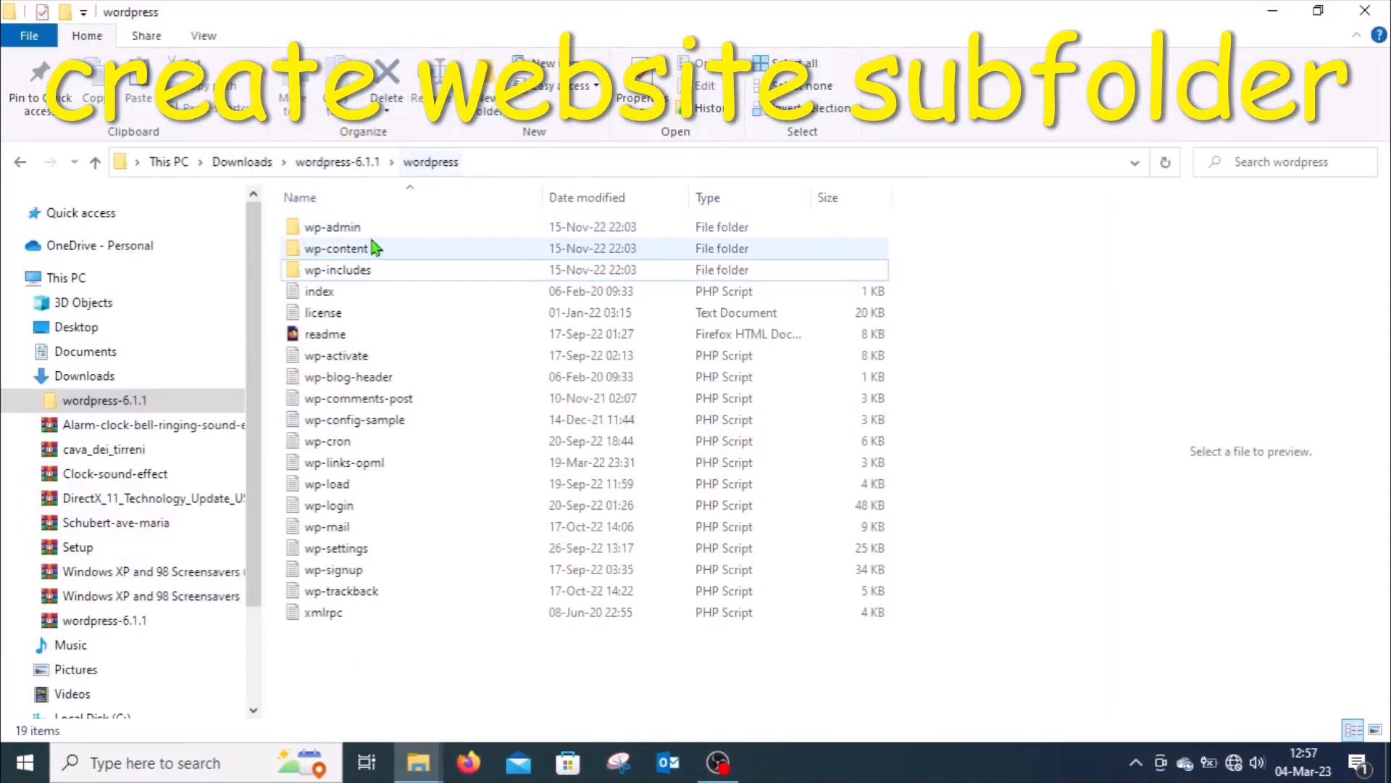
pyautogui.click(363, 230)
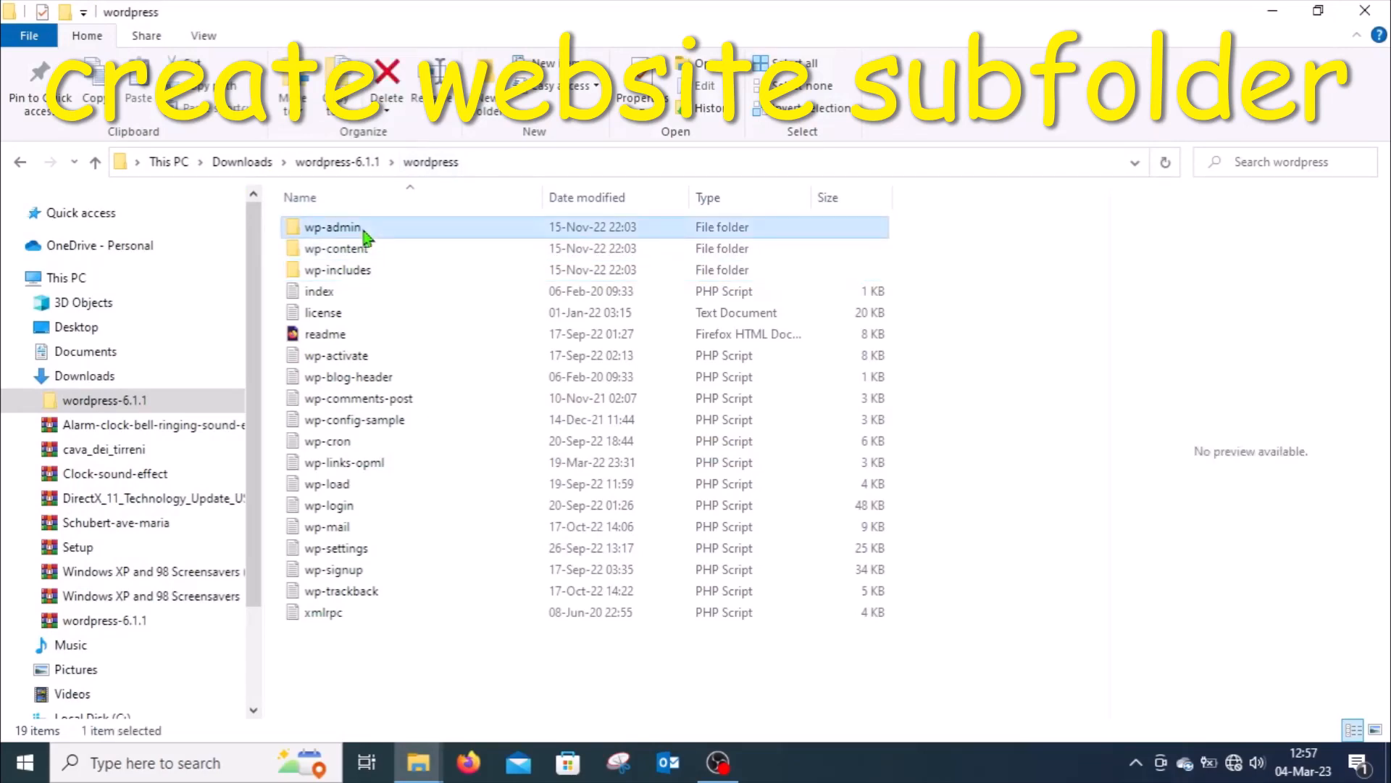
pyautogui.hotkey('shift', 'Down')
pyautogui.hotkey('shift', 'Down')
pyautogui.hotkey('shift', 'Down')
pyautogui.hotkey('shift', 'Down')
pyautogui.hotkey('shift', 'Down')
pyautogui.hotkey('shift', 'Down')
pyautogui.hotkey('shift', 'Down')
pyautogui.hotkey('shift', 'Down')
pyautogui.hotkey('shift', 'Down')
pyautogui.hotkey('shift', 'Down')
pyautogui.hotkey('shift', 'Down')
pyautogui.hotkey('shift', 'Down')
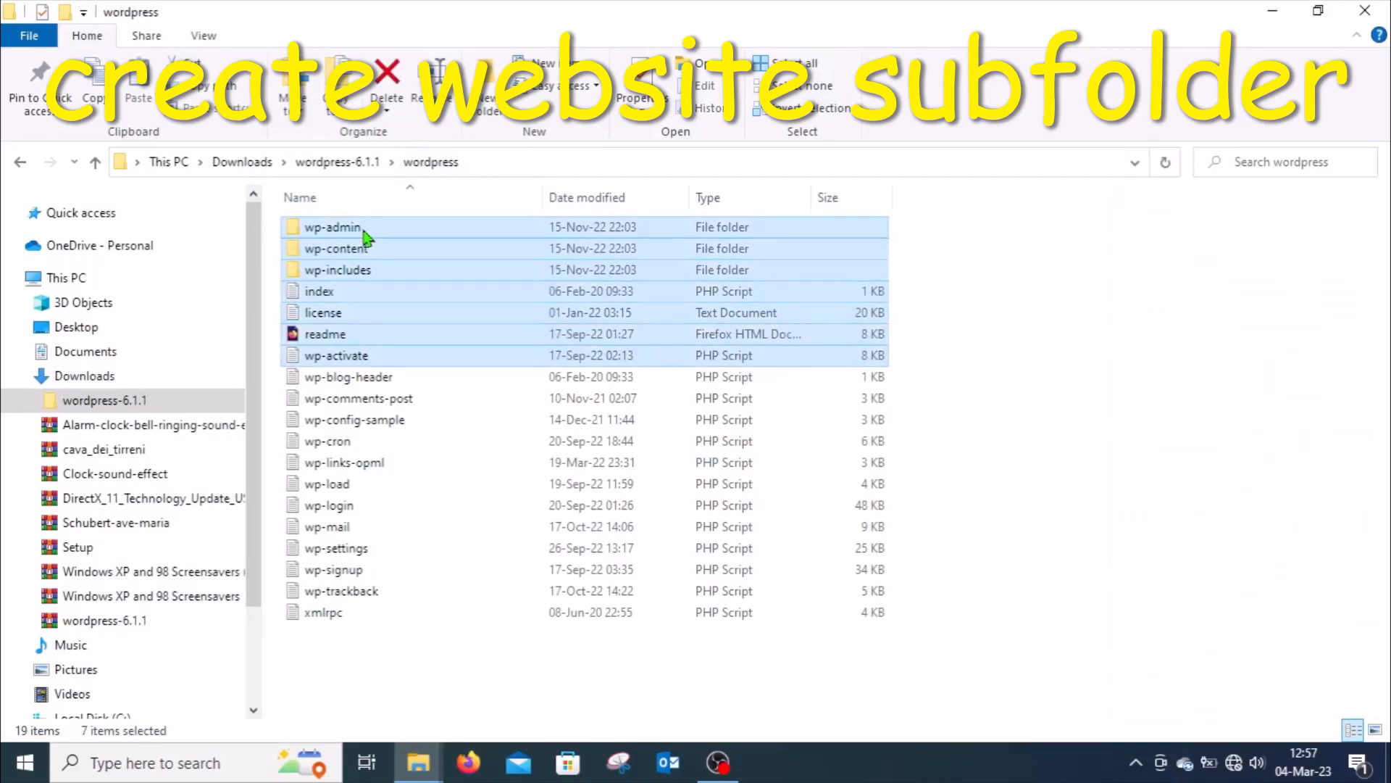
pyautogui.hotkey('shift', 'Down')
pyautogui.hotkey('shift', 'Down')
pyautogui.hotkey('shift', 'Down')
pyautogui.hotkey('shift', 'Down')
pyautogui.hotkey('shift', 'Down')
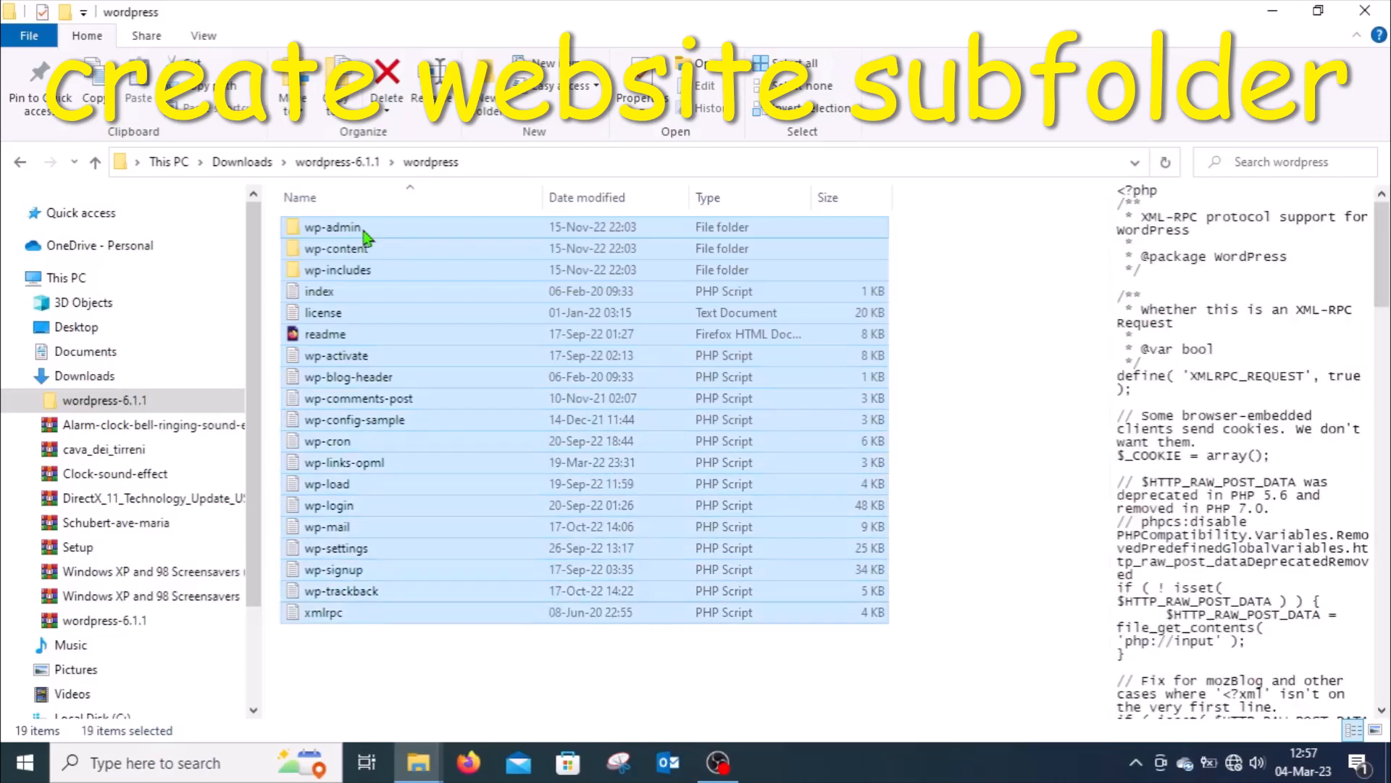
pyautogui.rightClick(425, 283)
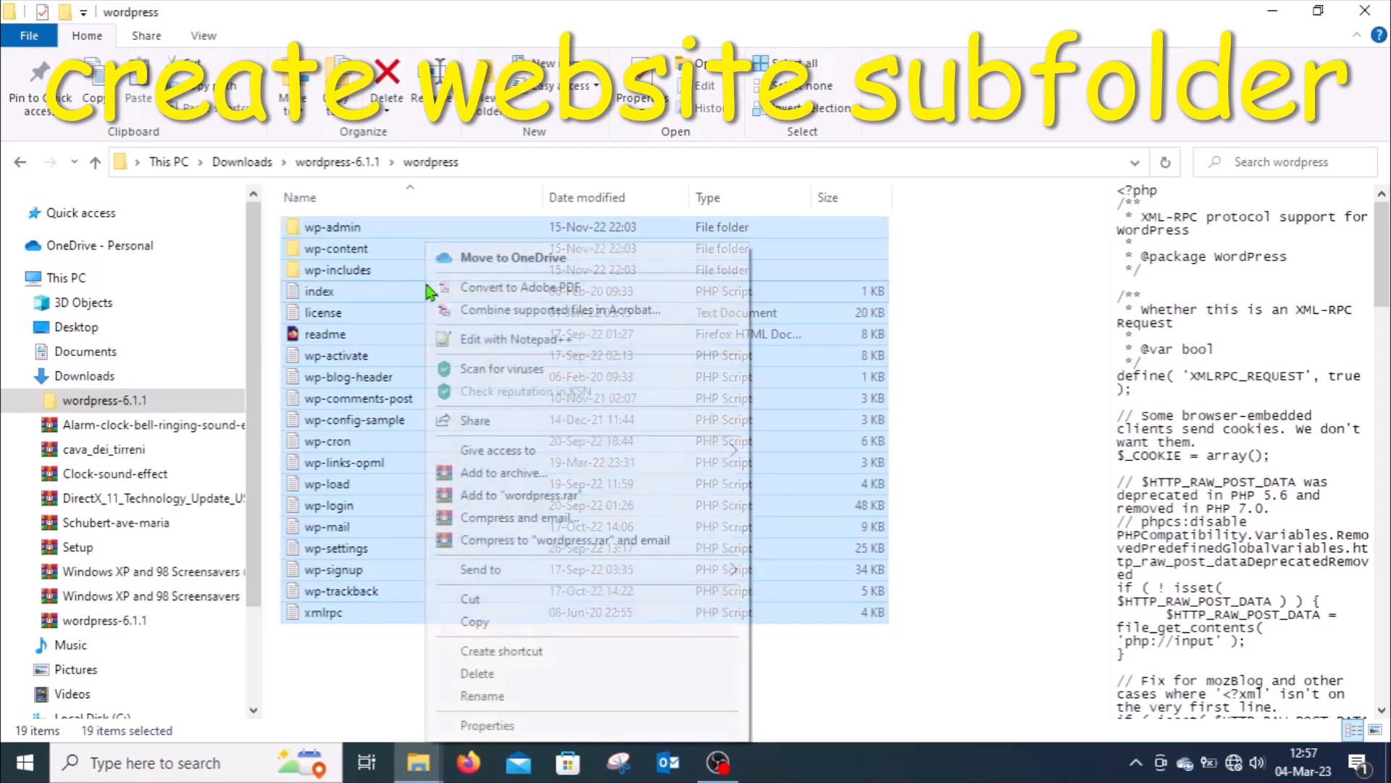
pyautogui.click(492, 623)
# Step: Paste the copied WordPress files into the wpsiteone folder
pyautogui.click(428, 766)
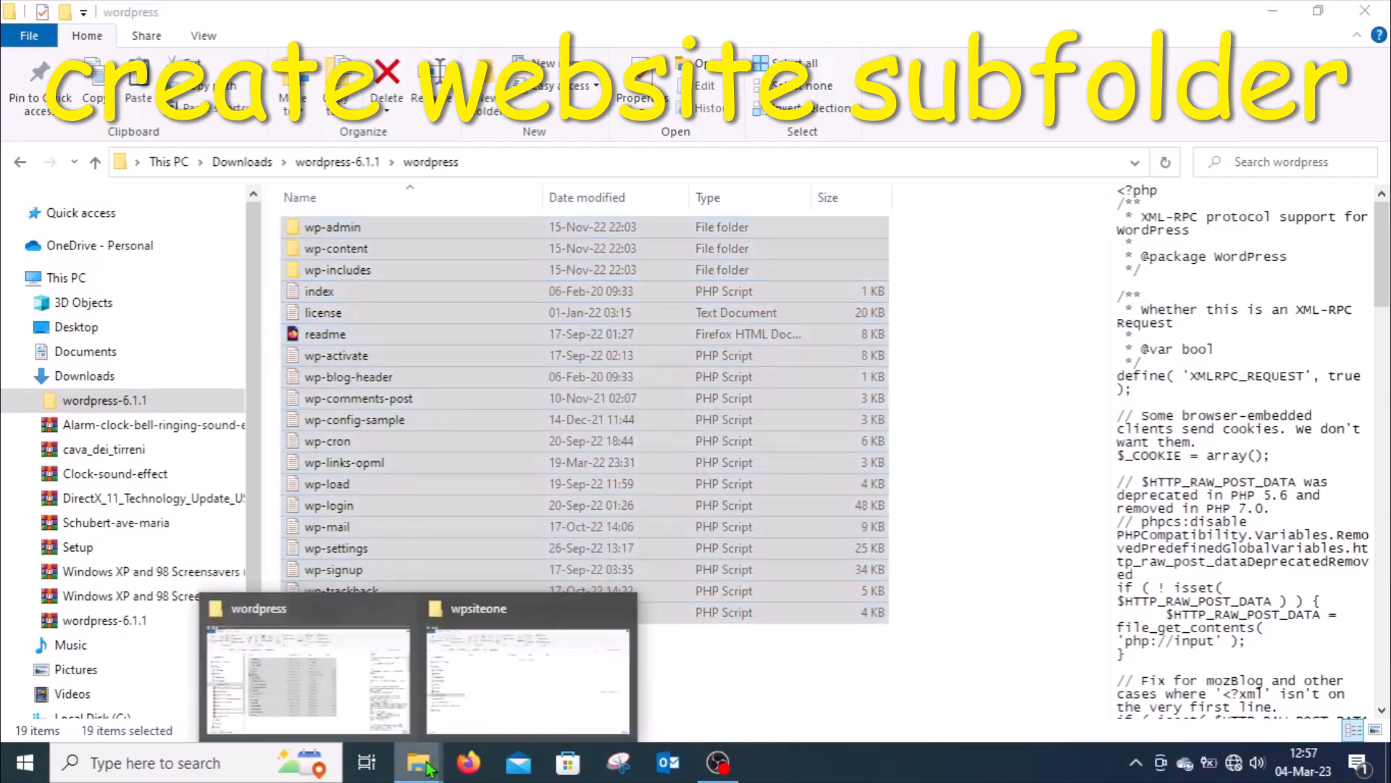
pyautogui.click(1273, 13)
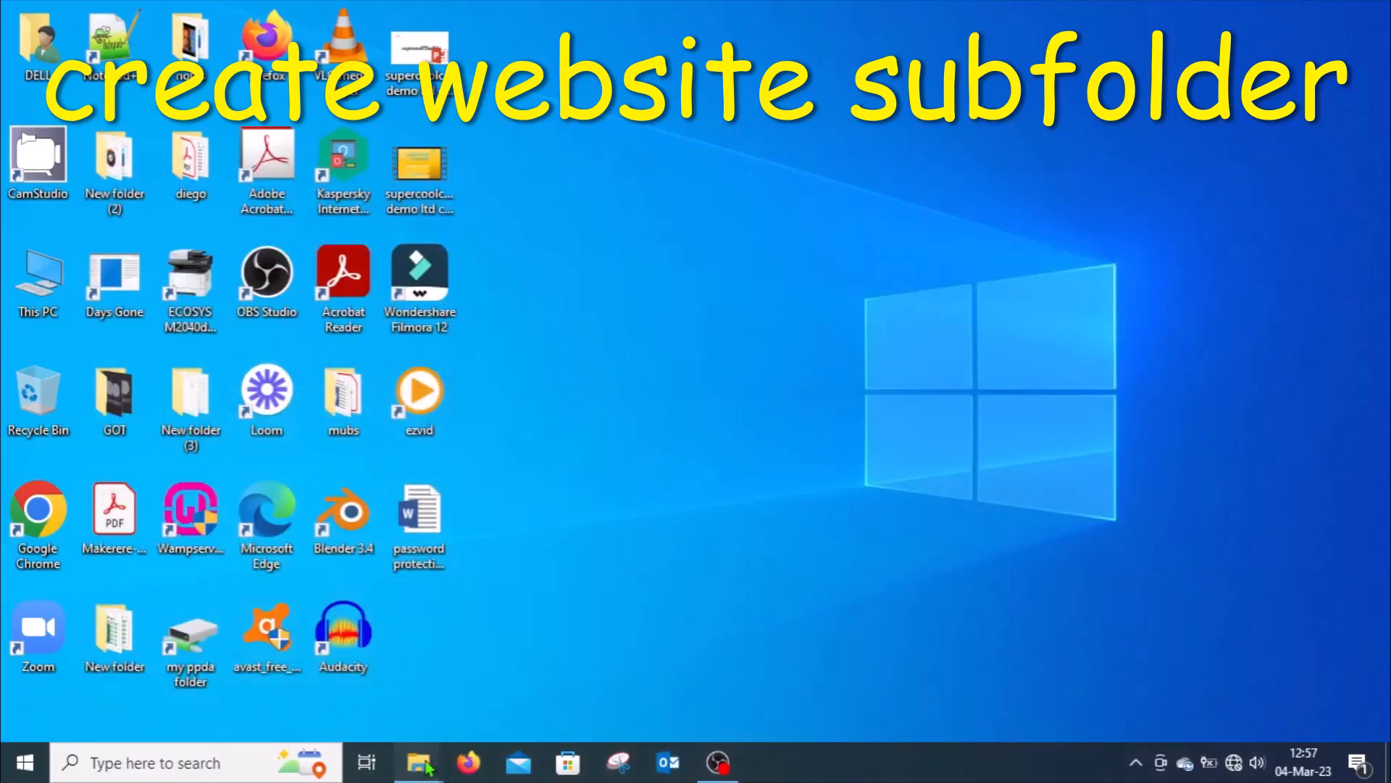
pyautogui.moveTo(420, 761)
pyautogui.click(537, 697)
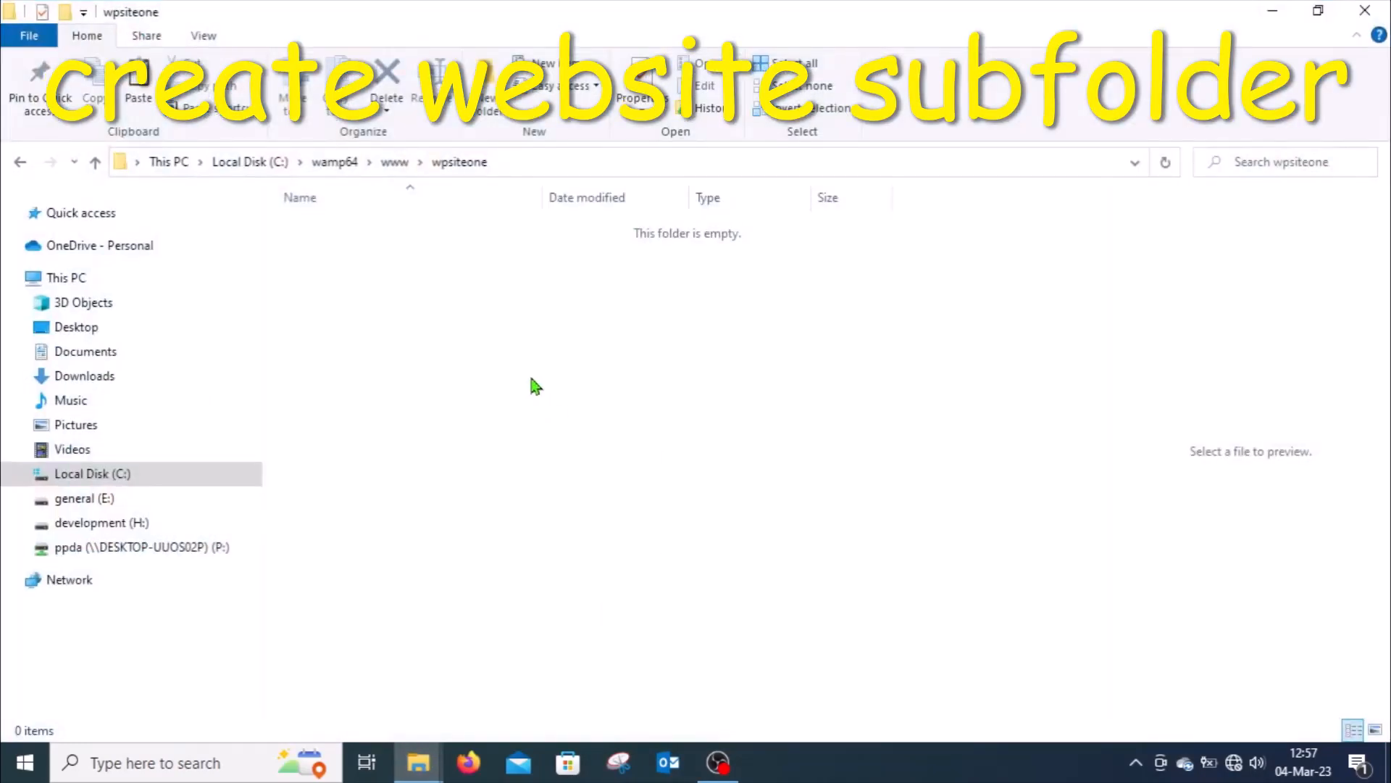
pyautogui.rightClick(531, 378)
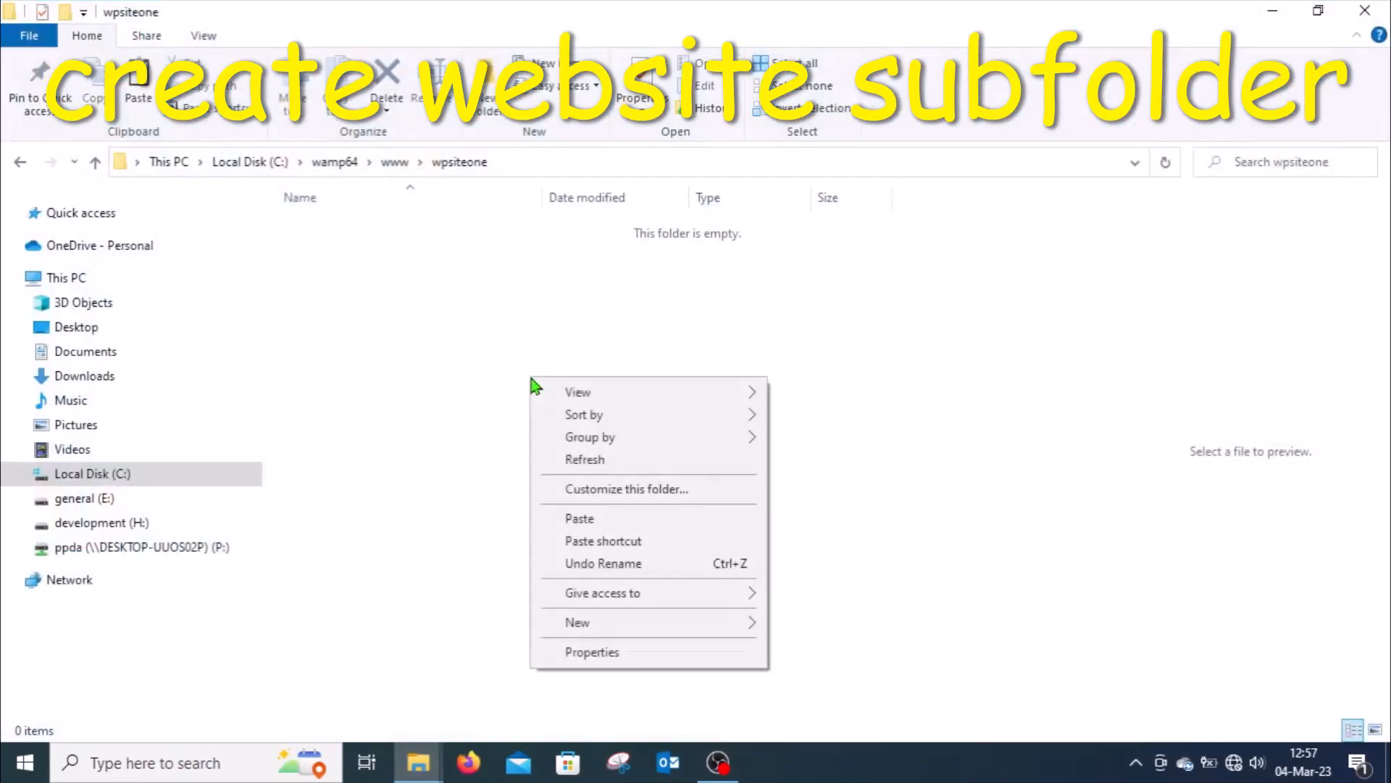
pyautogui.click(605, 518)
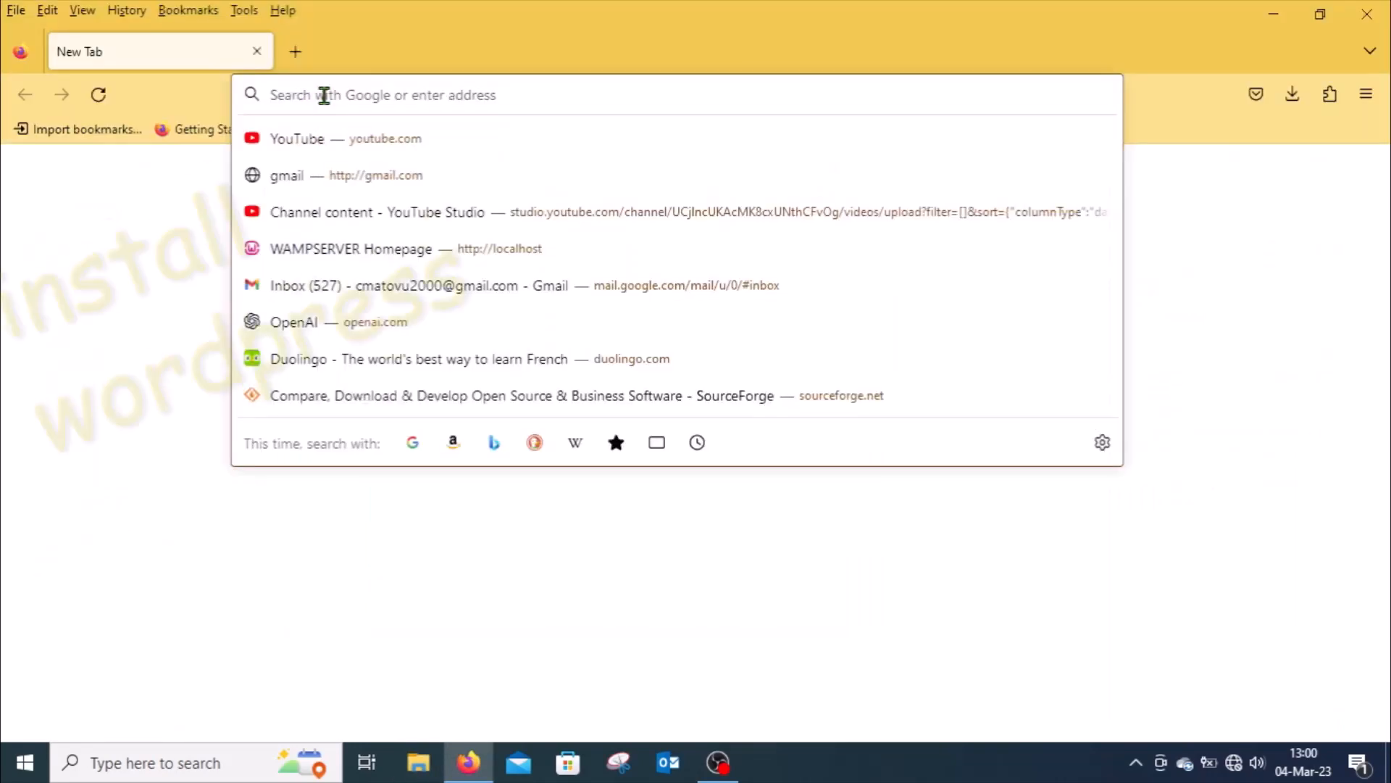
# Step: Open localhost/wpsiteone in the browser to launch the WordPress setup
pyautogui.write('localhost/')
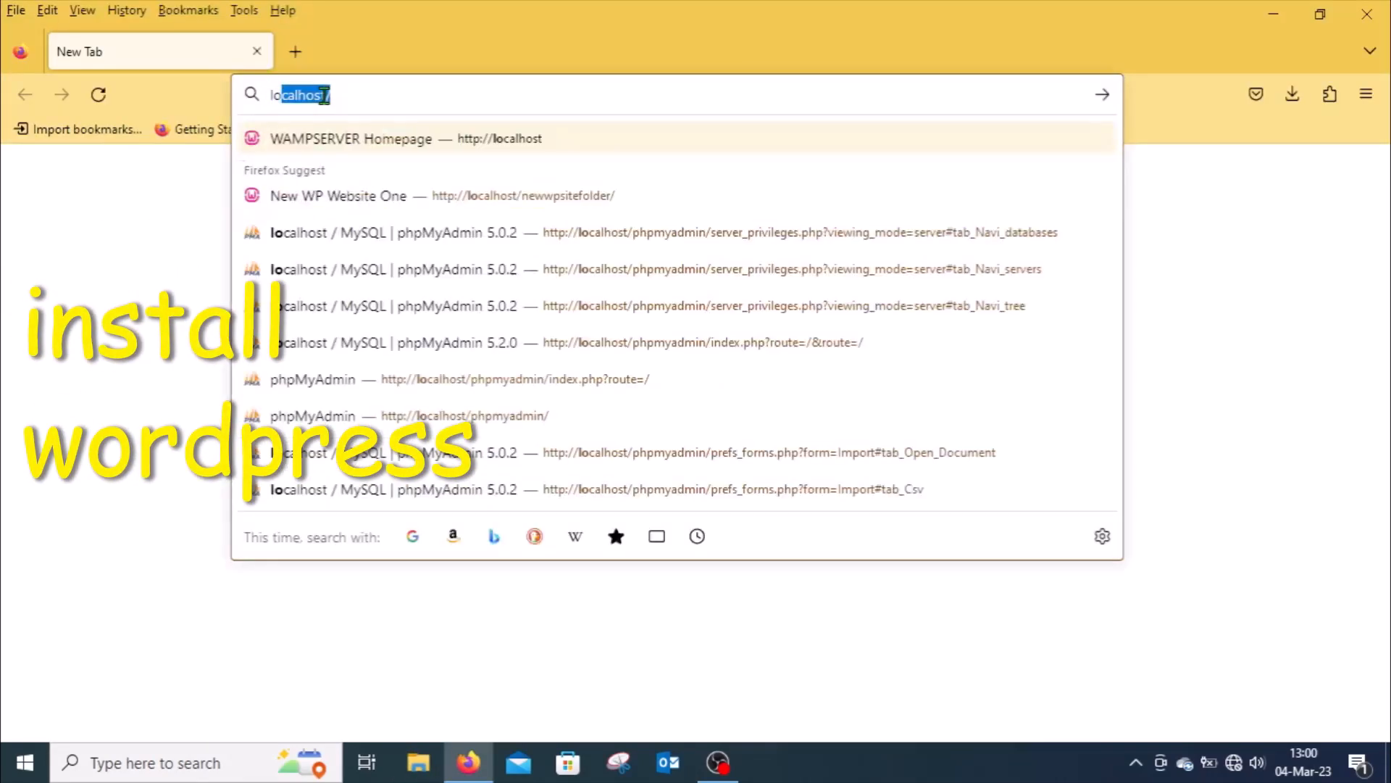
pyautogui.click(353, 96)
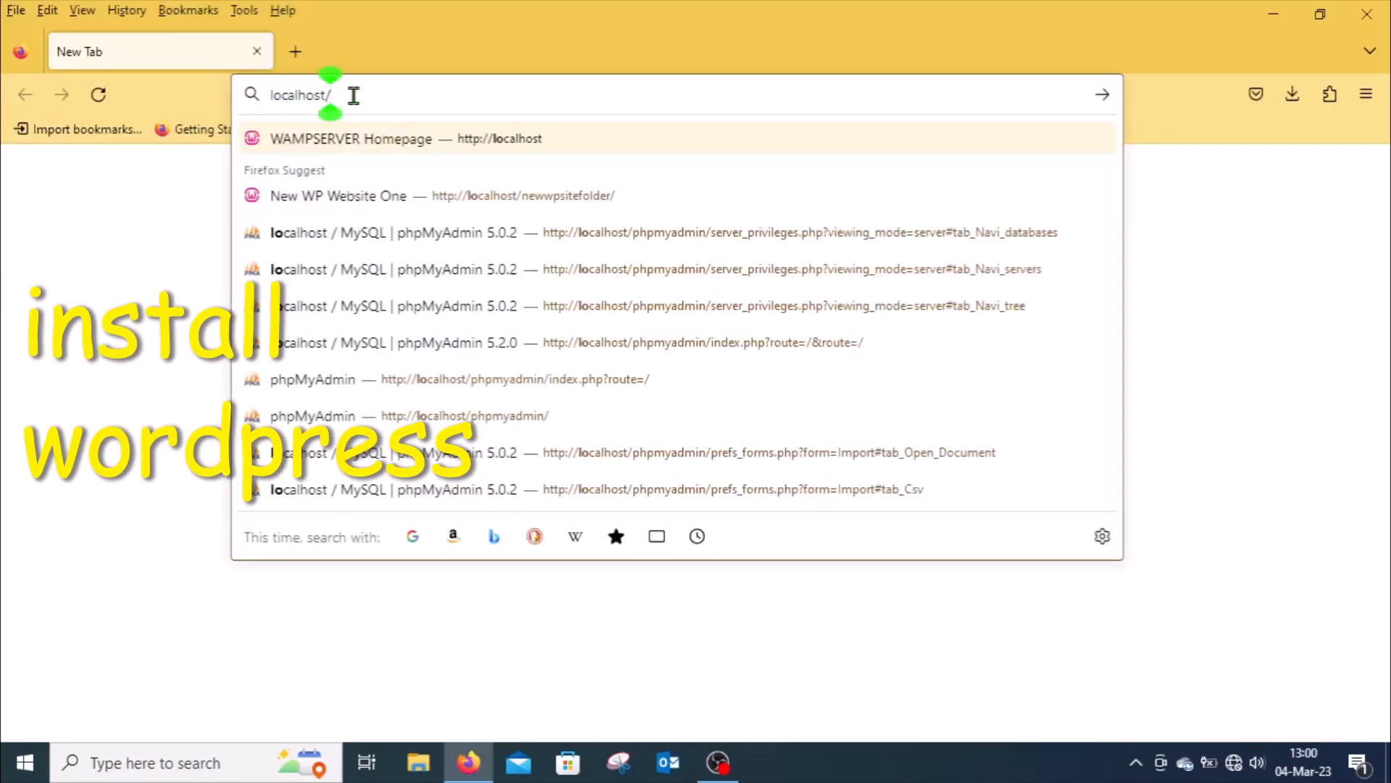
pyautogui.write('wpsiteone')
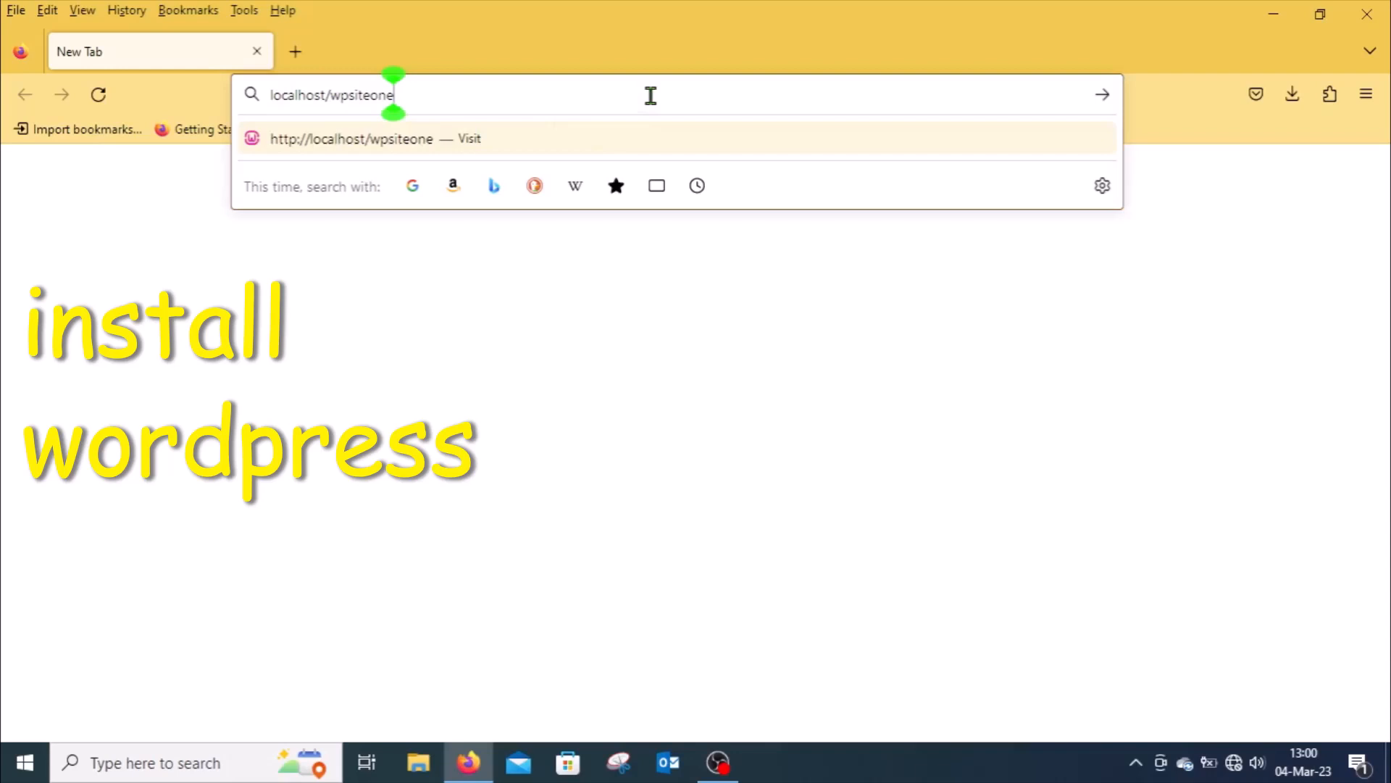
pyautogui.press('Return')
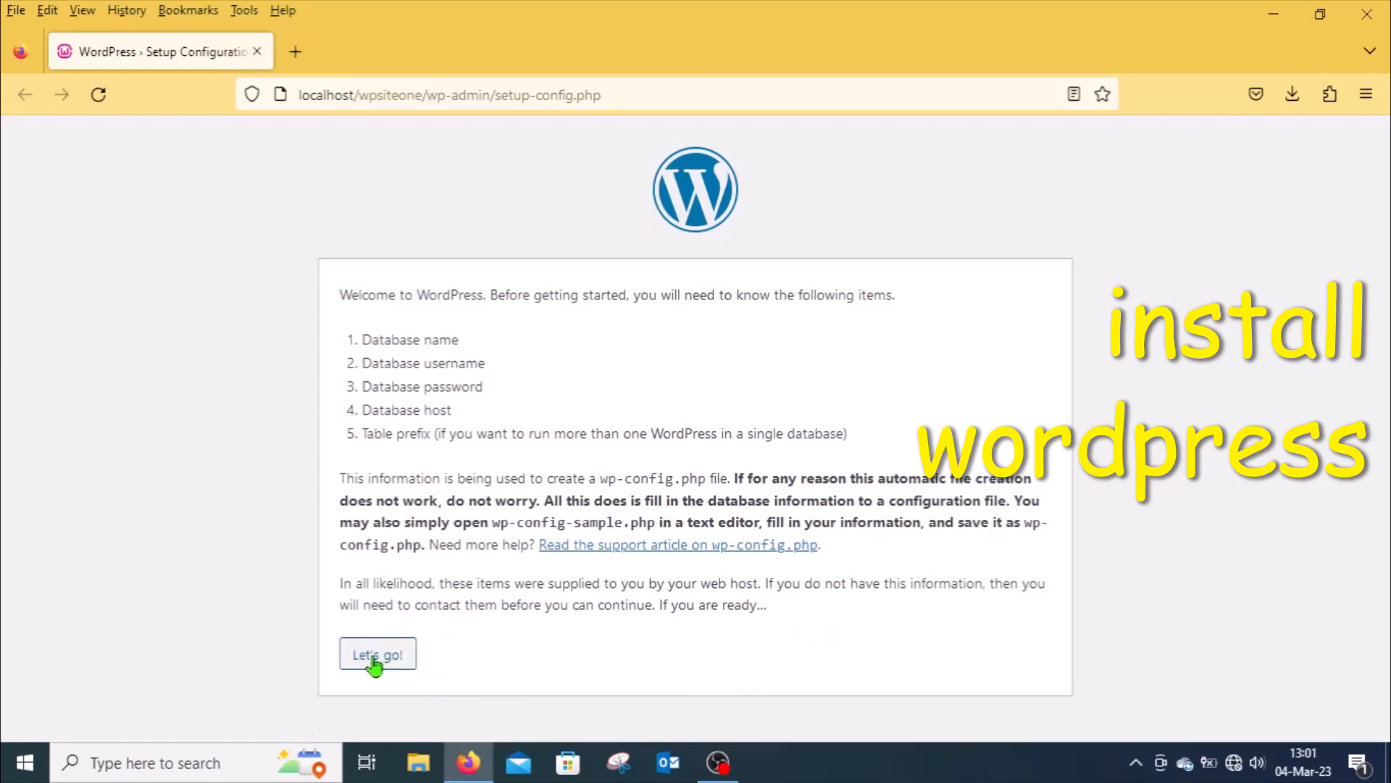
# Step: Start the setup and enter database name wpdatabase and username wpuser
pyautogui.click(398, 660)
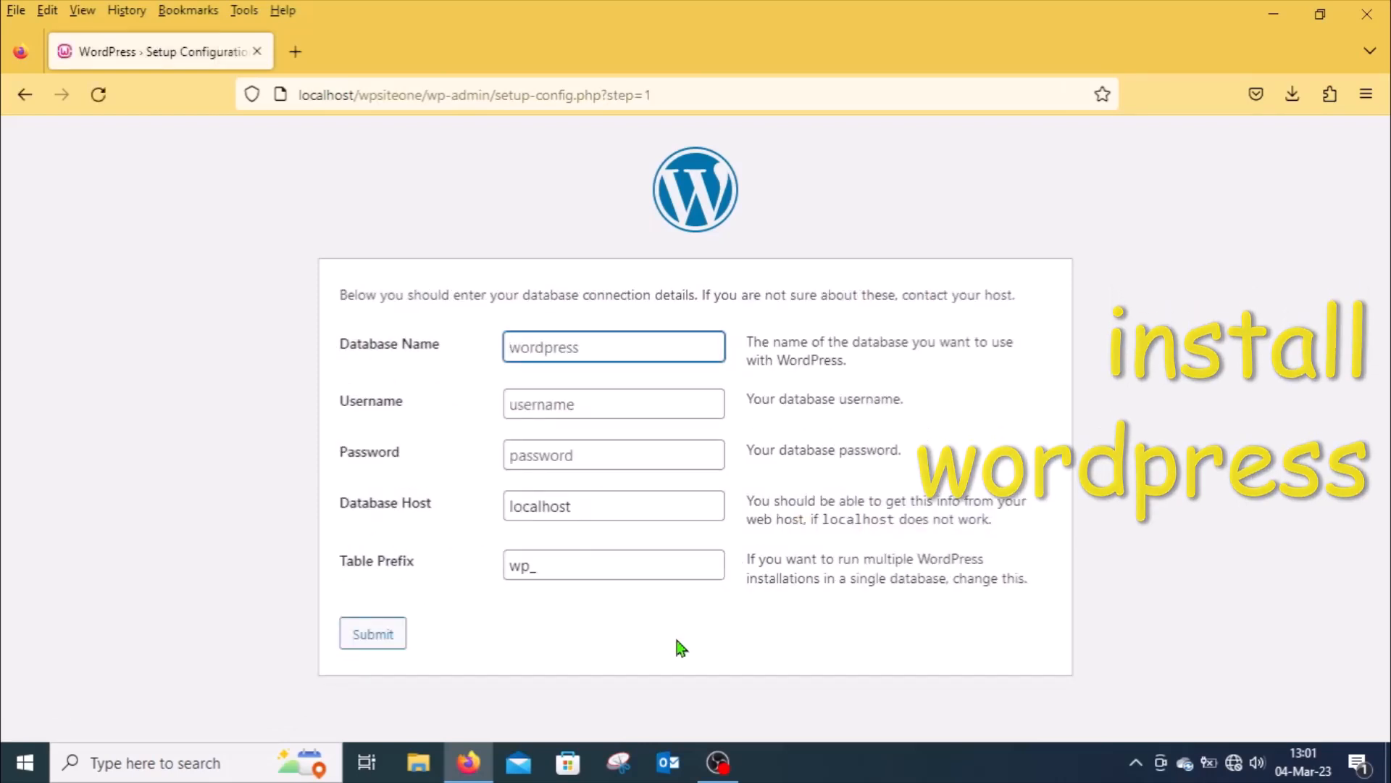
pyautogui.click(556, 345)
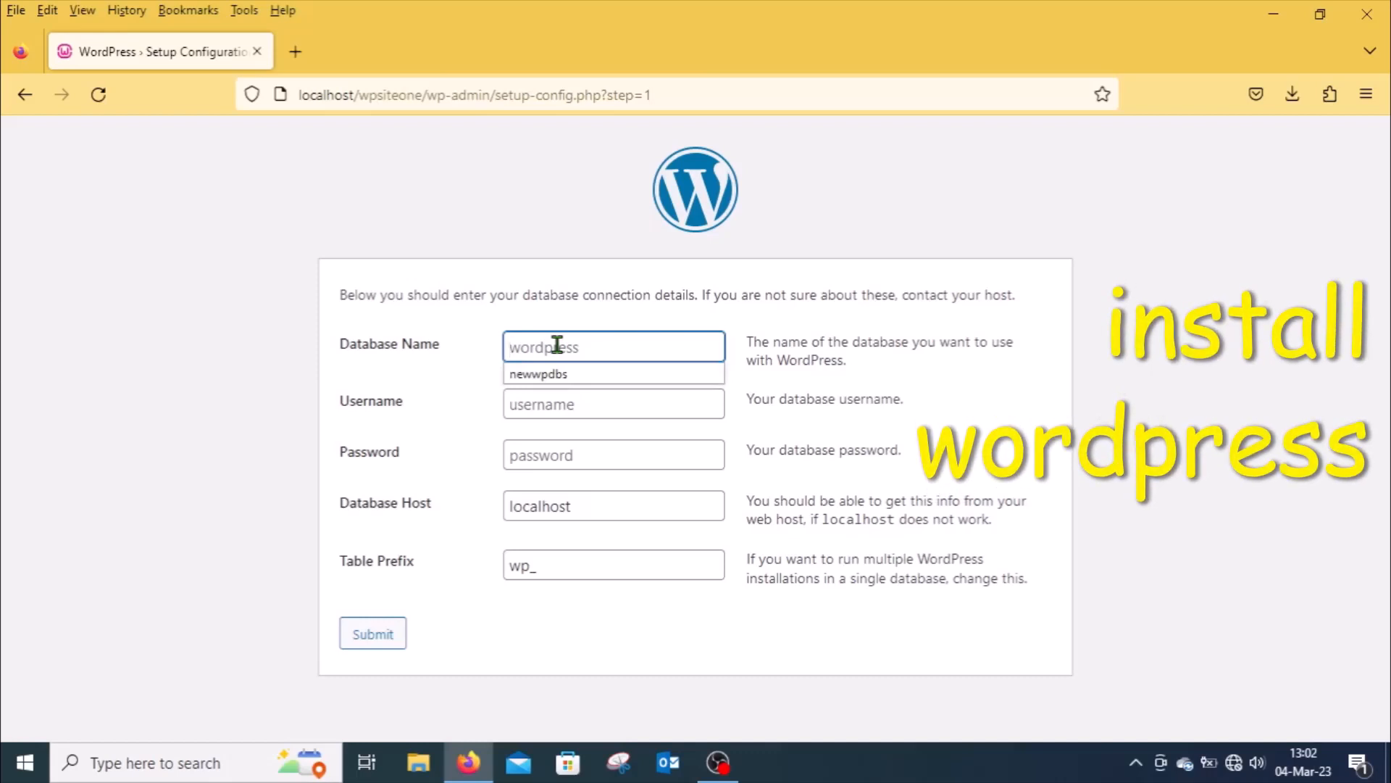
pyautogui.write('wpdatabase')
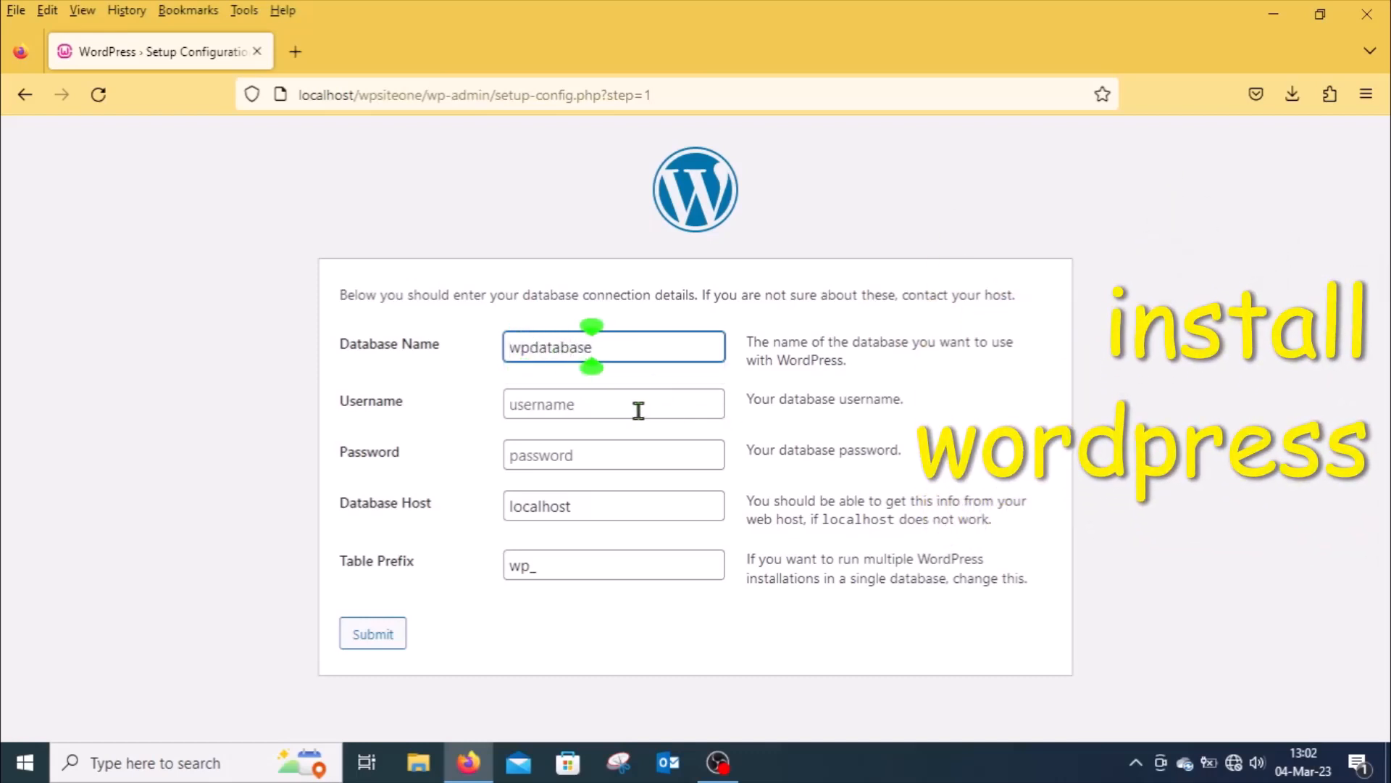
pyautogui.click(587, 407)
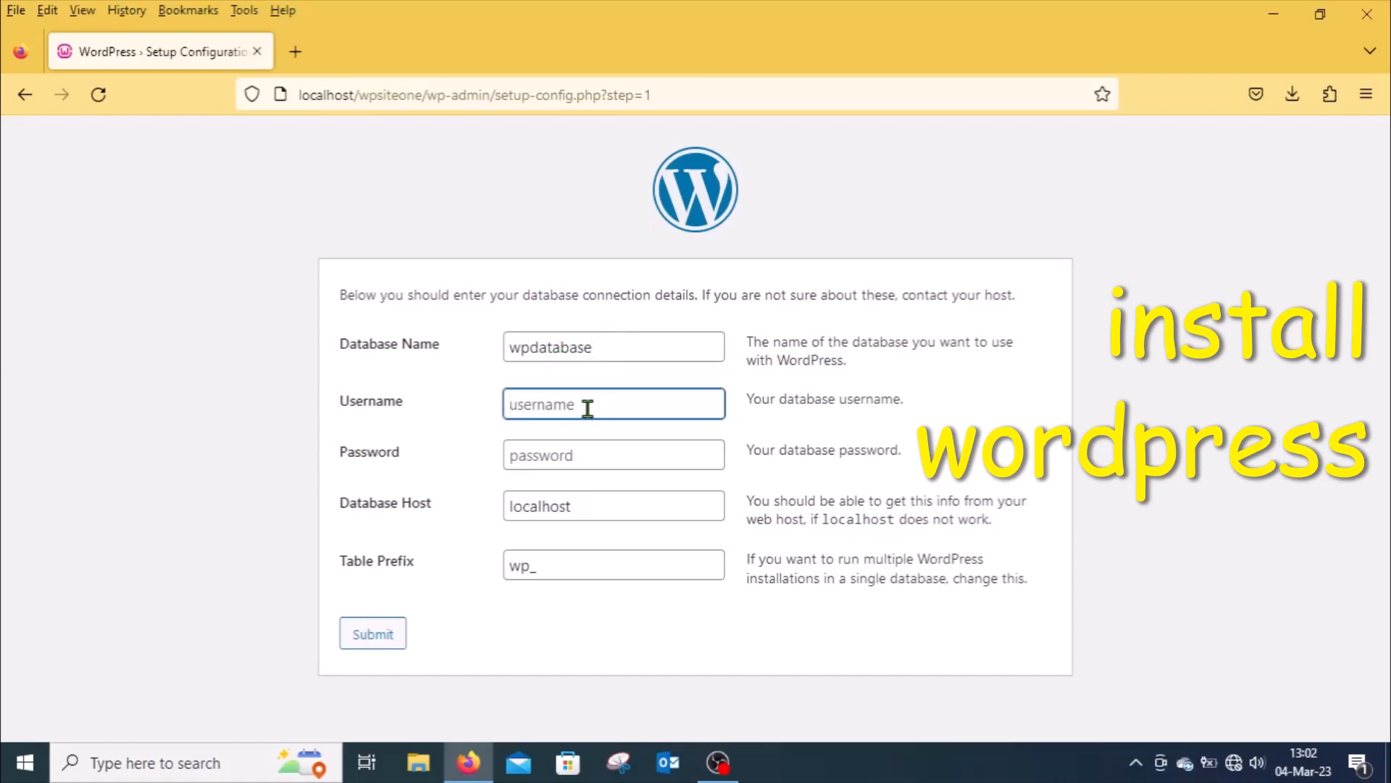
pyautogui.write('wpuser')
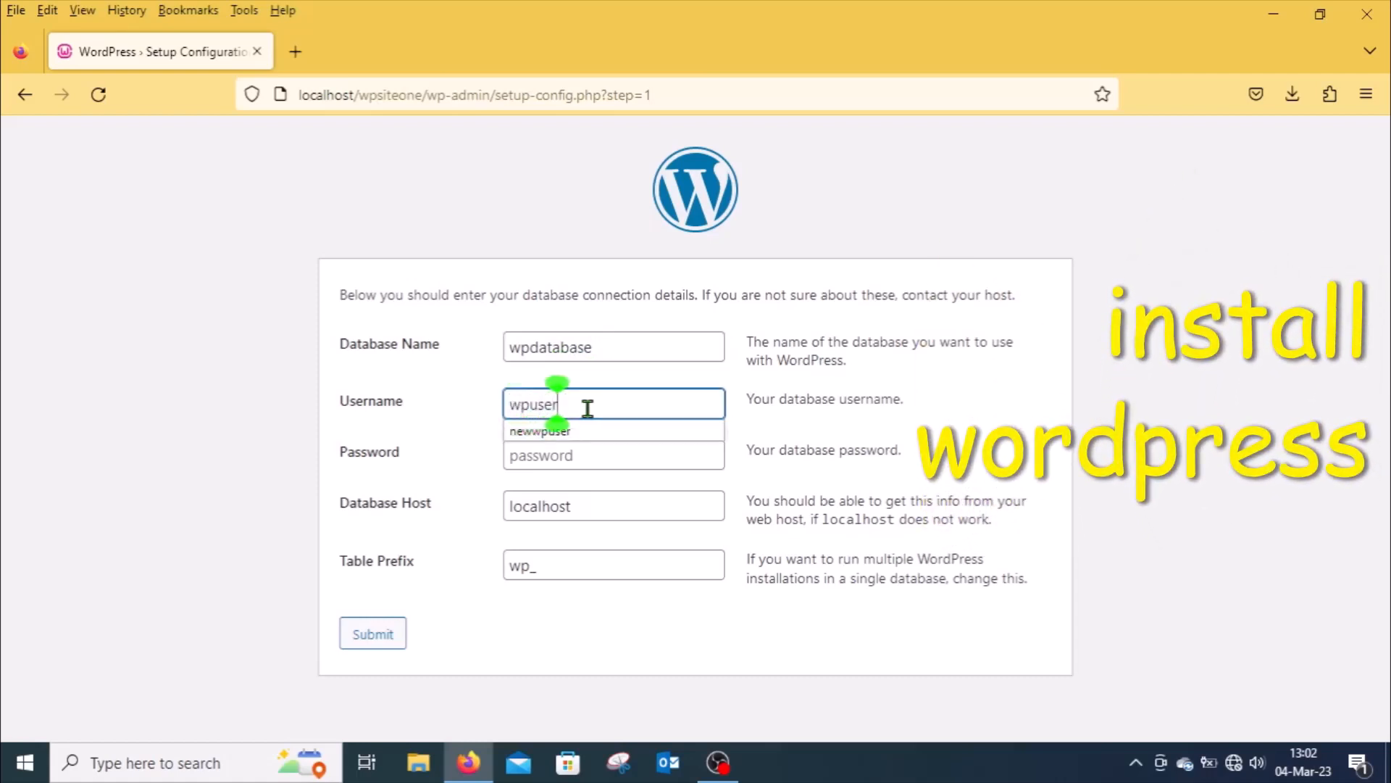
# Step: Enter the database user's password in the connection details
pyautogui.click(540, 452)
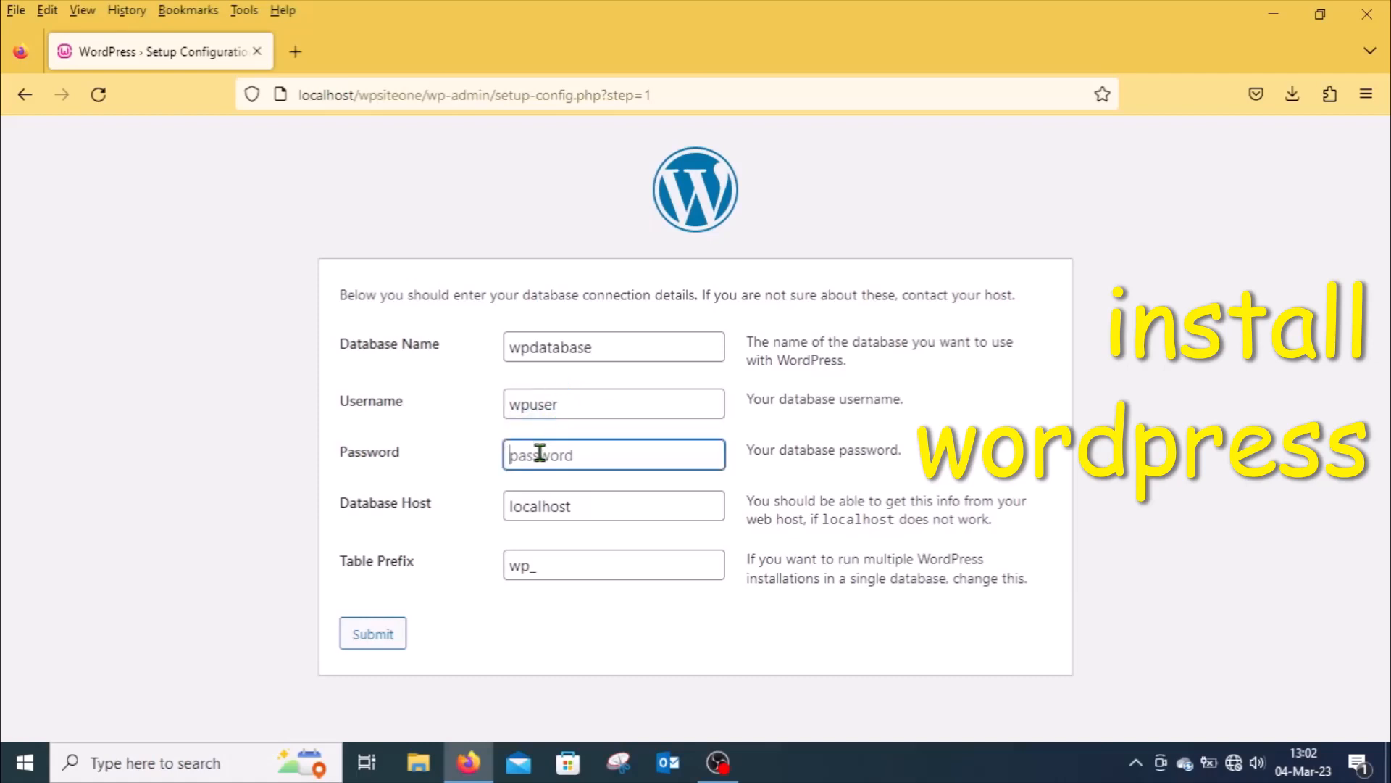
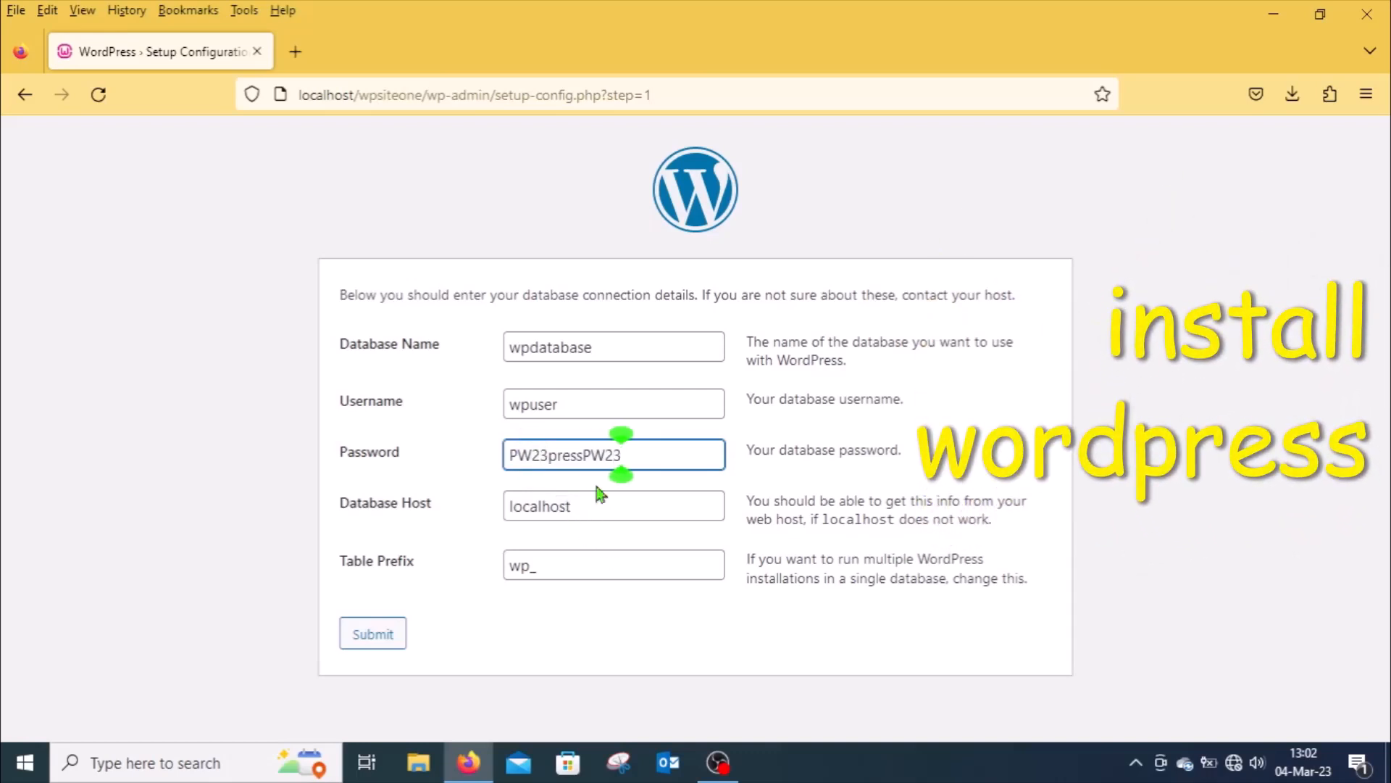
pyautogui.click(584, 455)
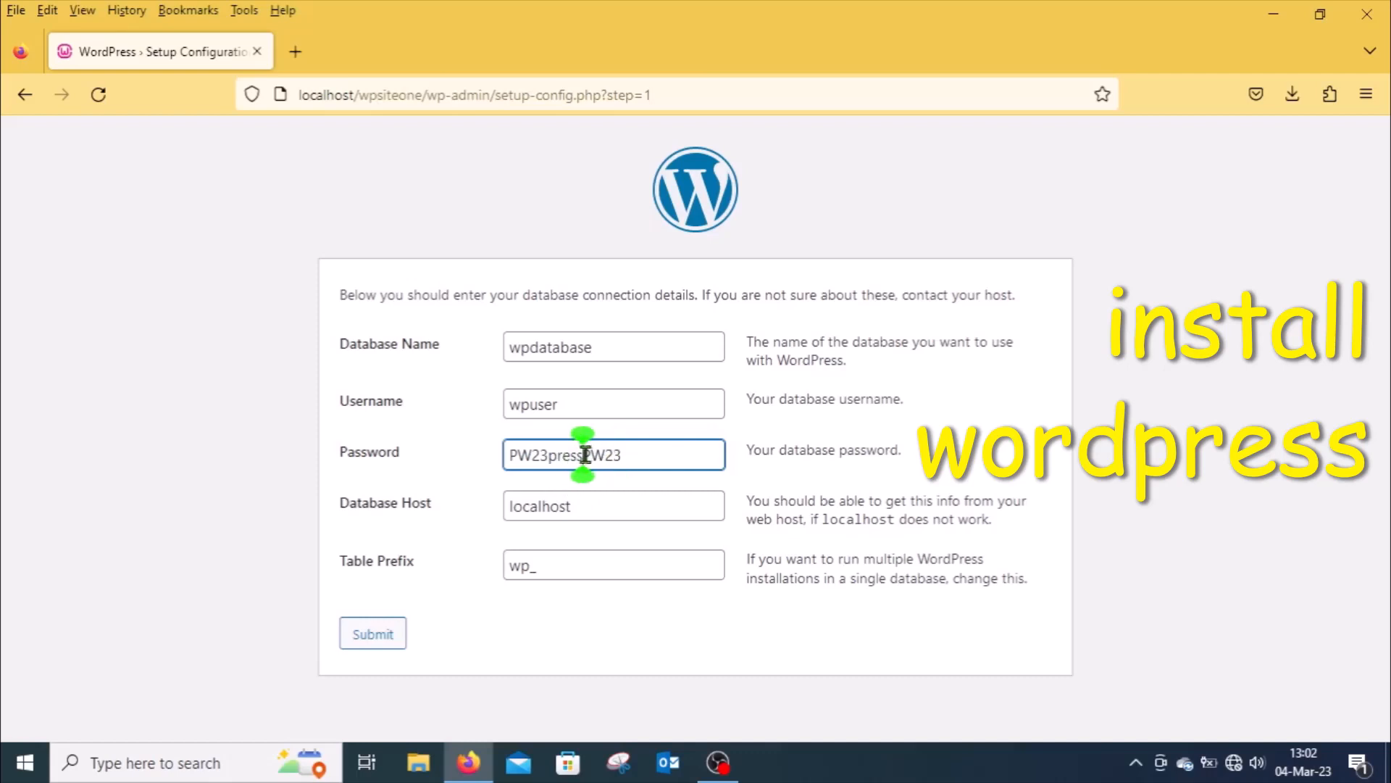
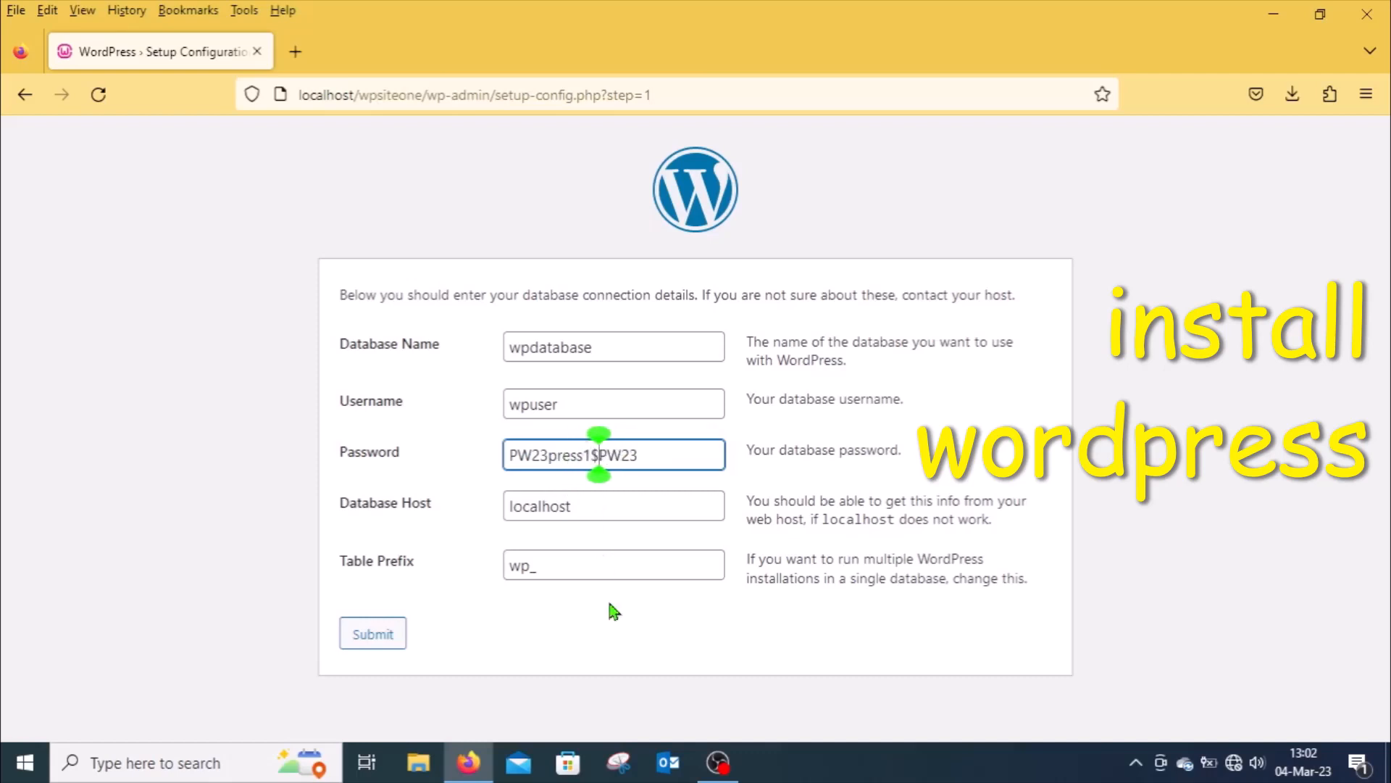
# Step: Submit the database connection details with host localhost and table prefix wp_
pyautogui.click(543, 505)
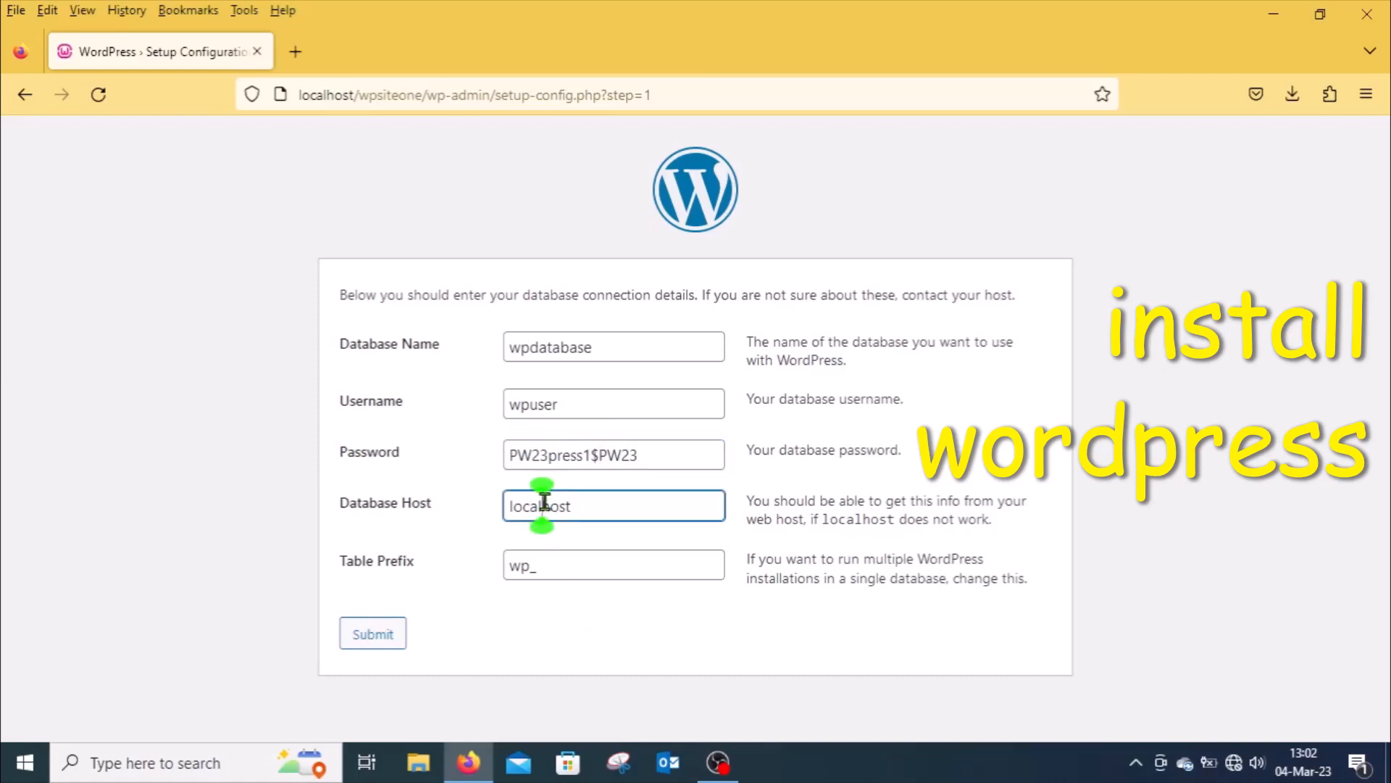
pyautogui.click(583, 504)
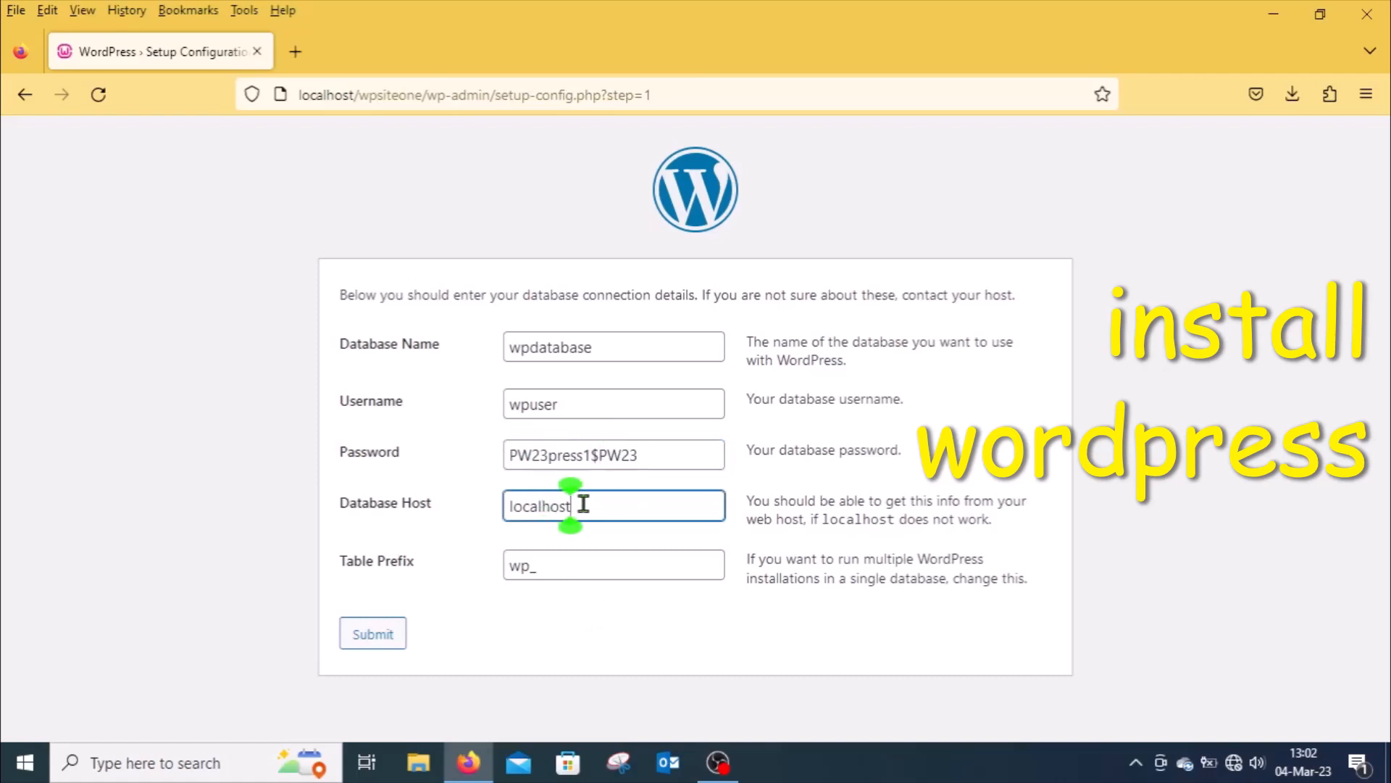
pyautogui.click(553, 570)
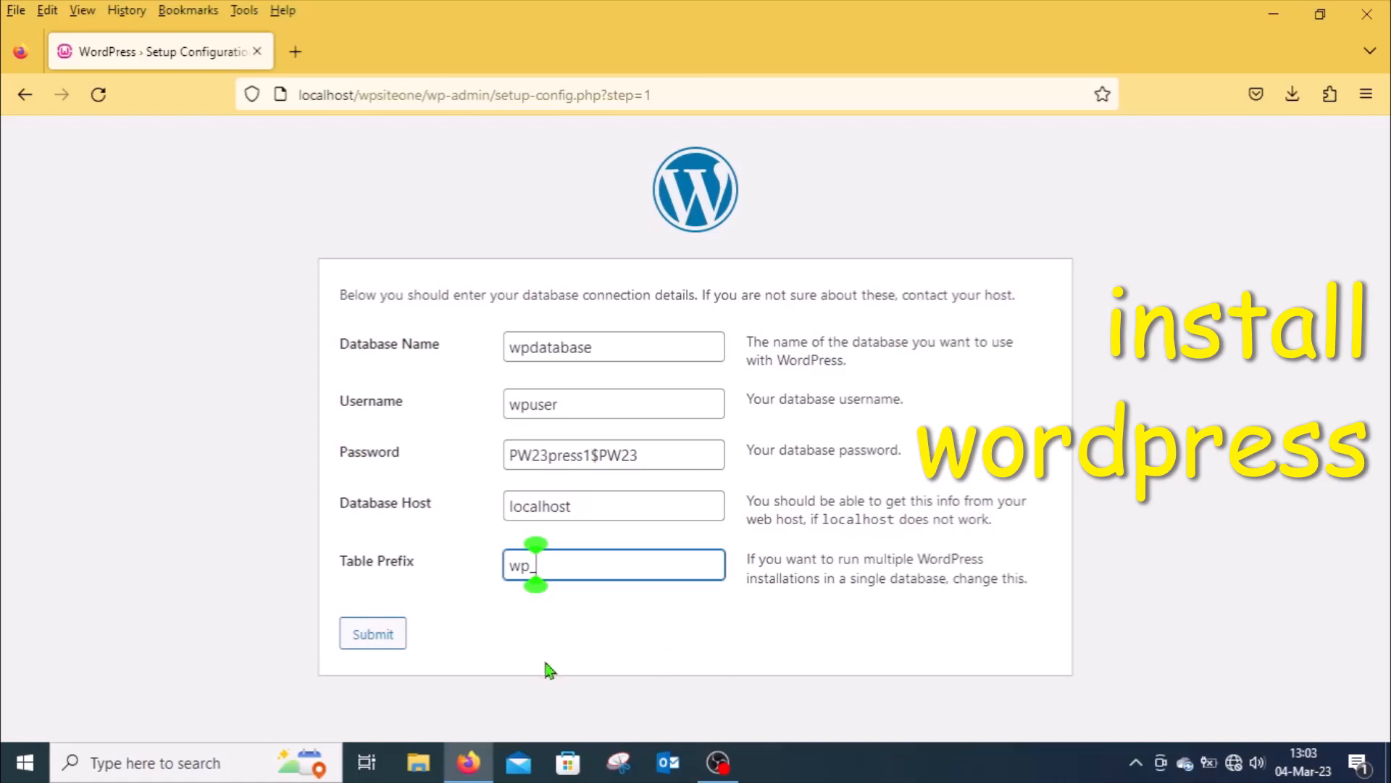
pyautogui.click(382, 635)
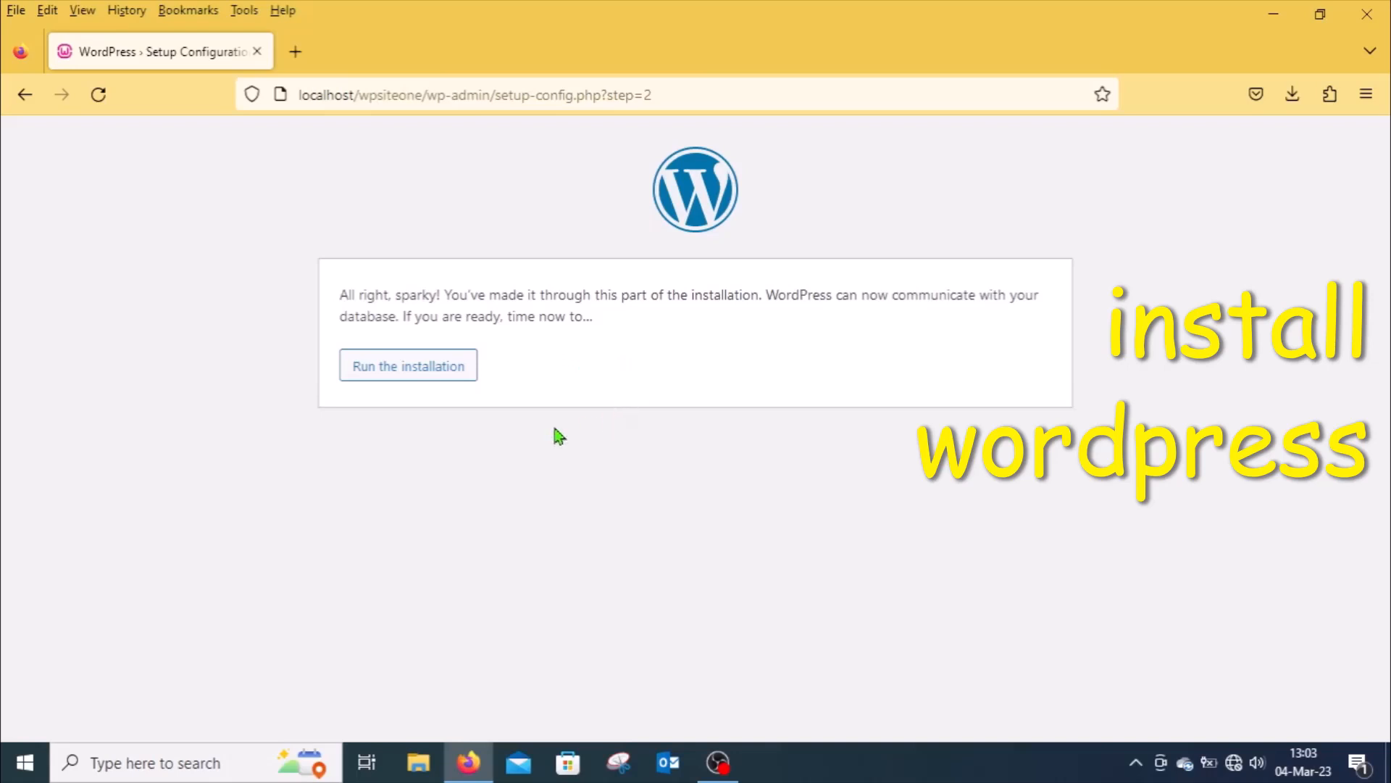
# Step: Run the installation and set the site title to WP Demo Website and the admin username to wpadmin
pyautogui.click(399, 370)
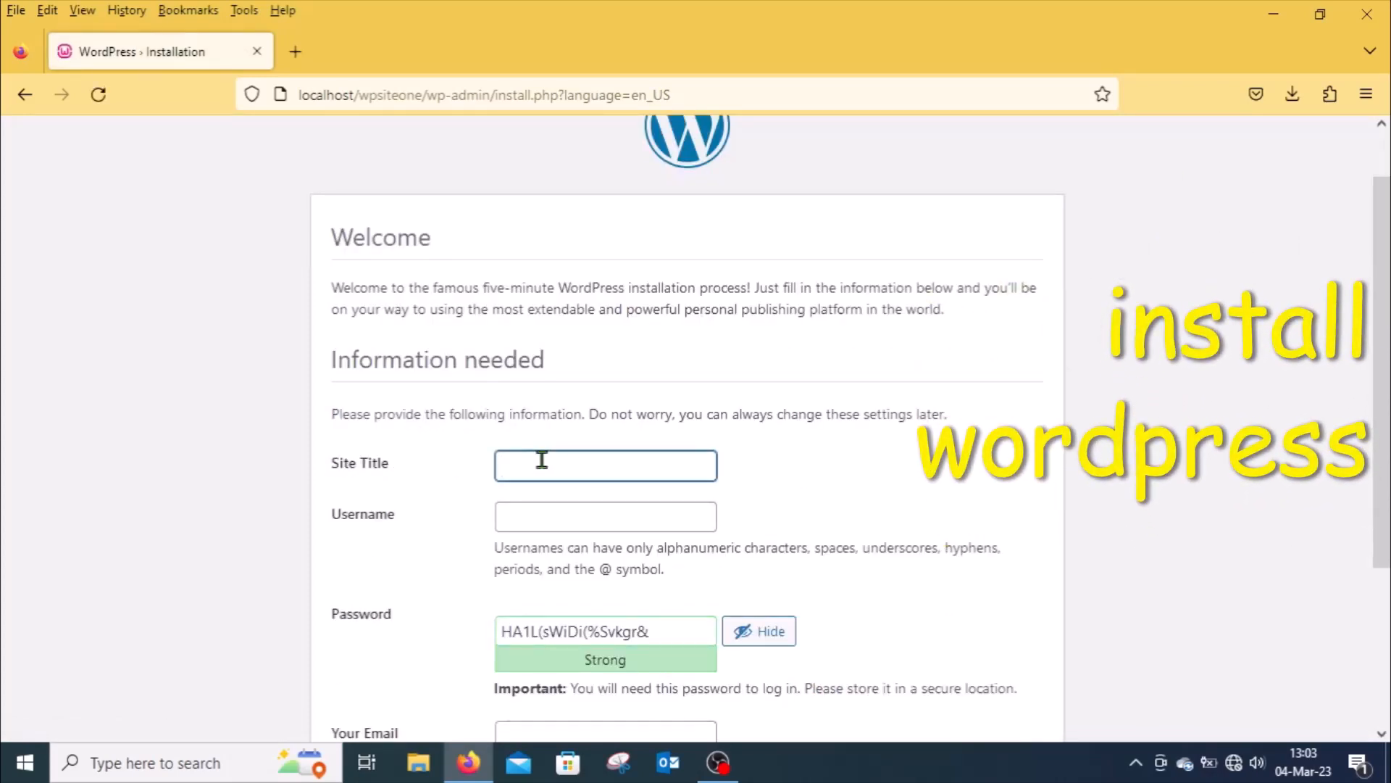
pyautogui.write('WP Demo We')
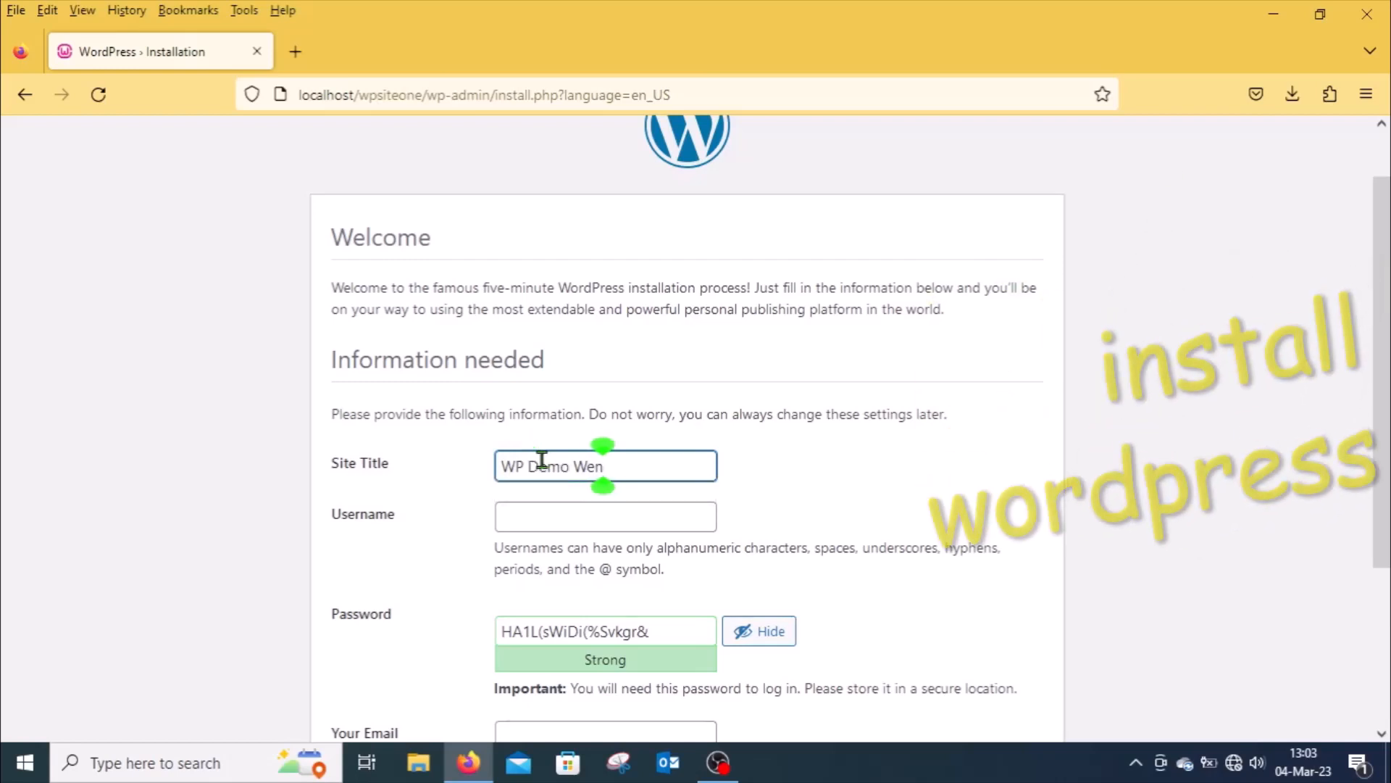
pyautogui.write('bsite')
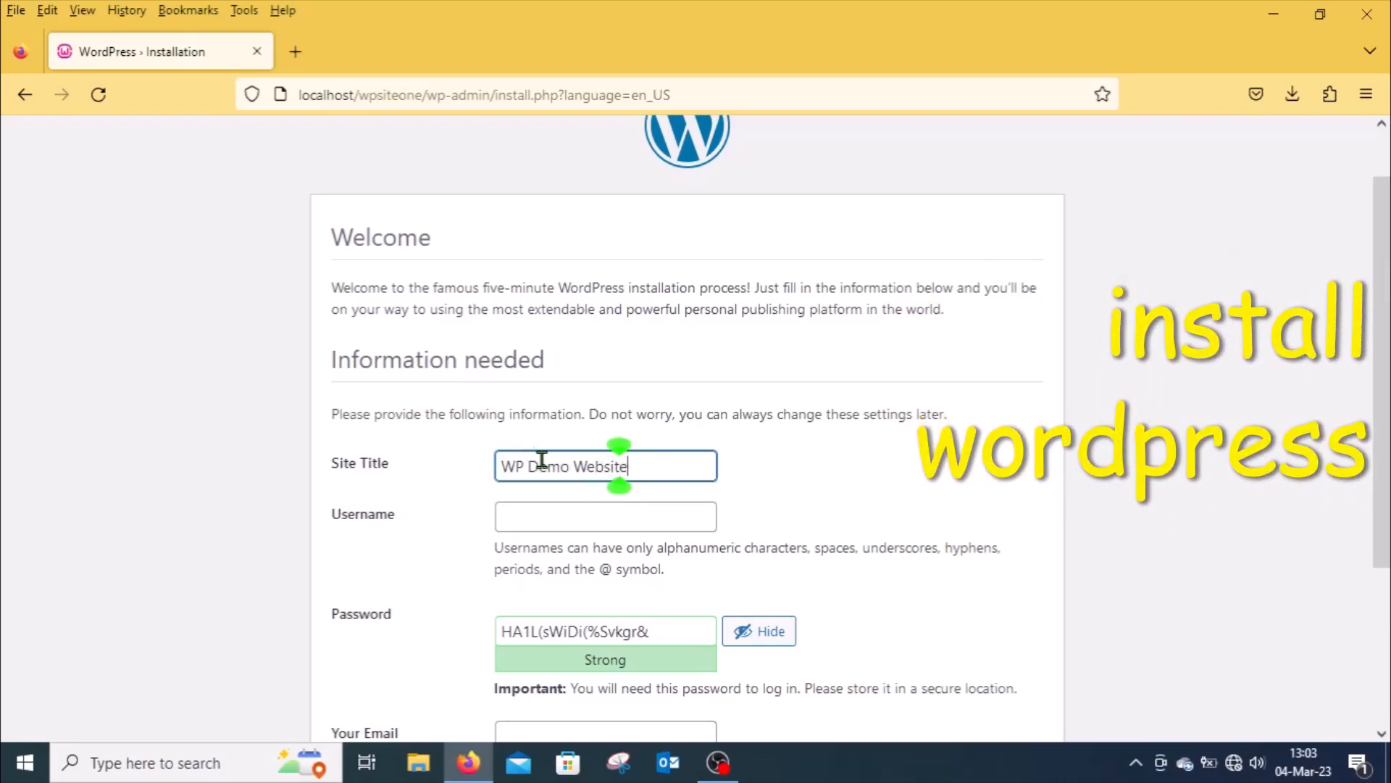
pyautogui.click(553, 519)
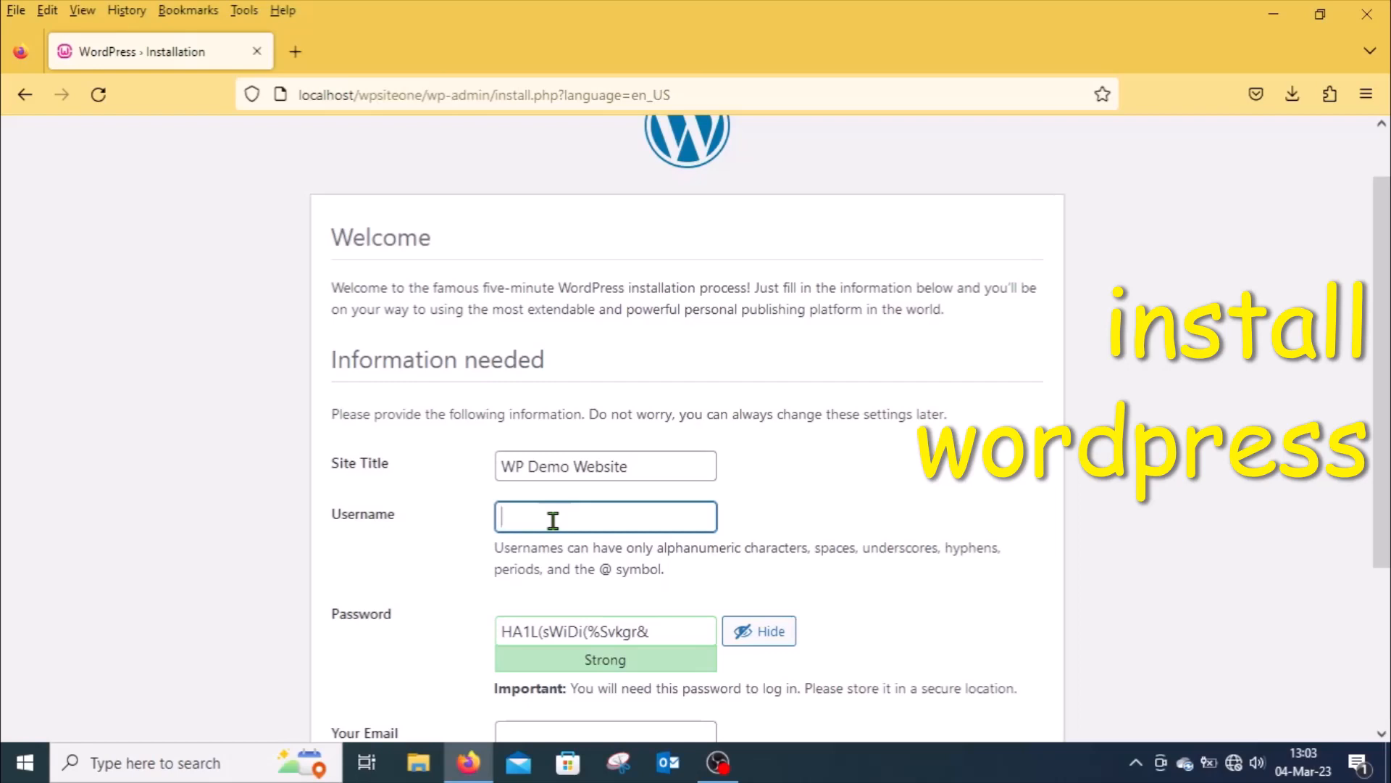
pyautogui.write('wpadmin')
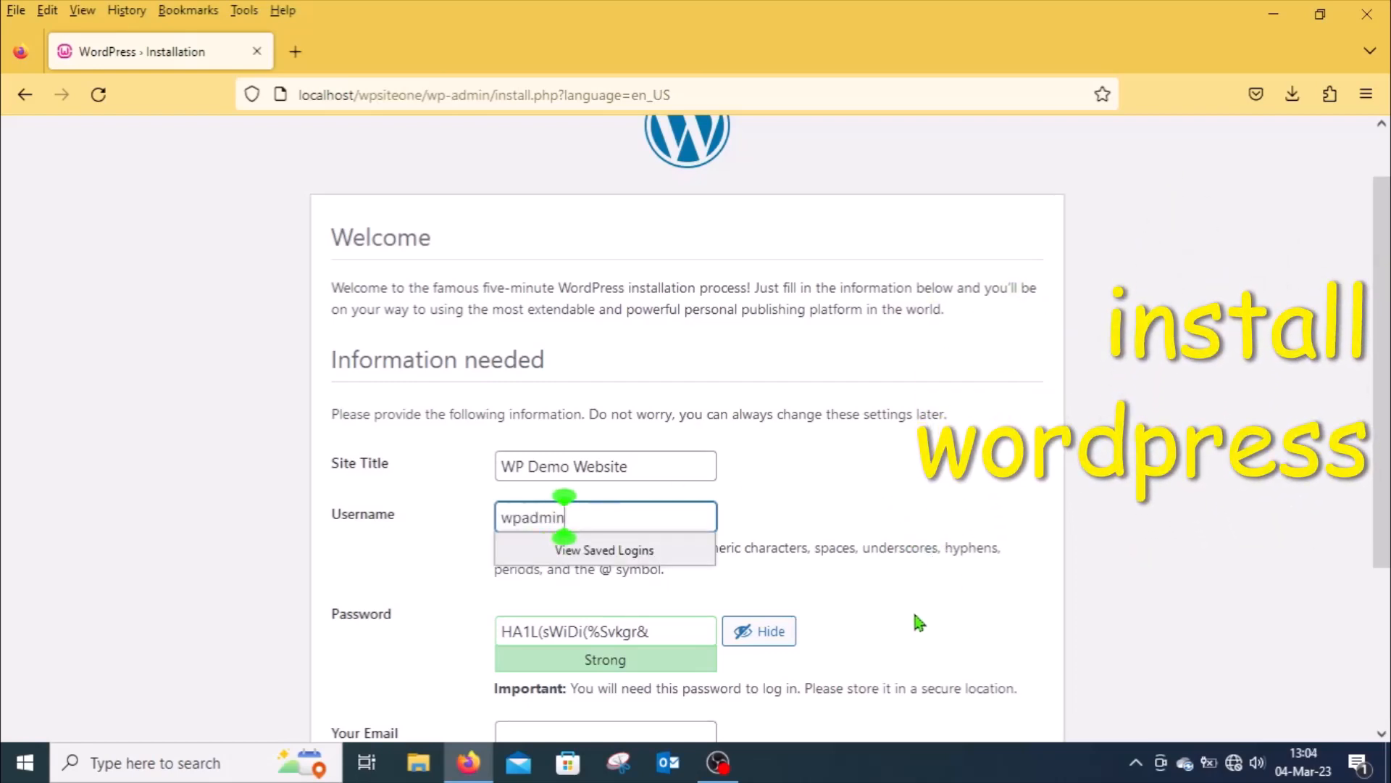
pyautogui.click(993, 602)
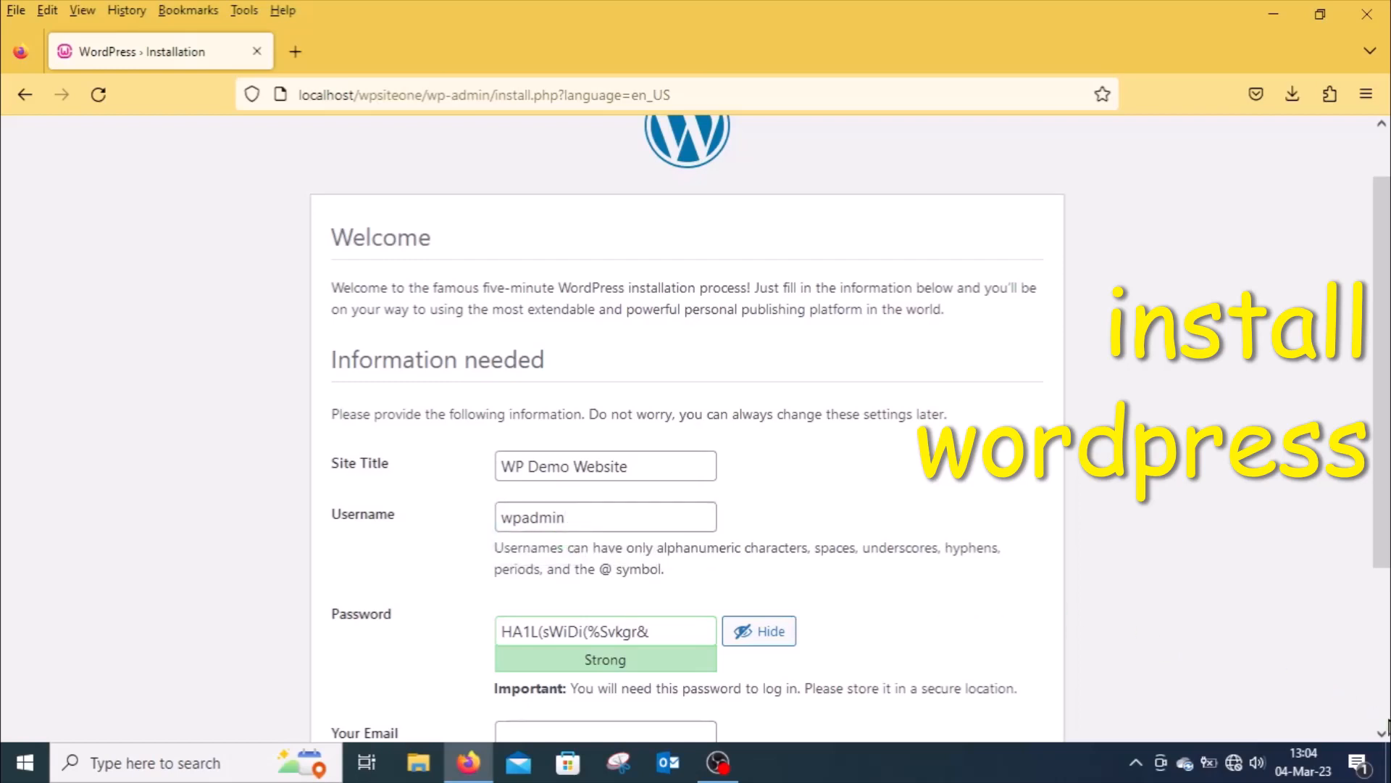
# Step: Replace the generated admin password with a custom password
pyautogui.scroll(-3, 1385, 734)
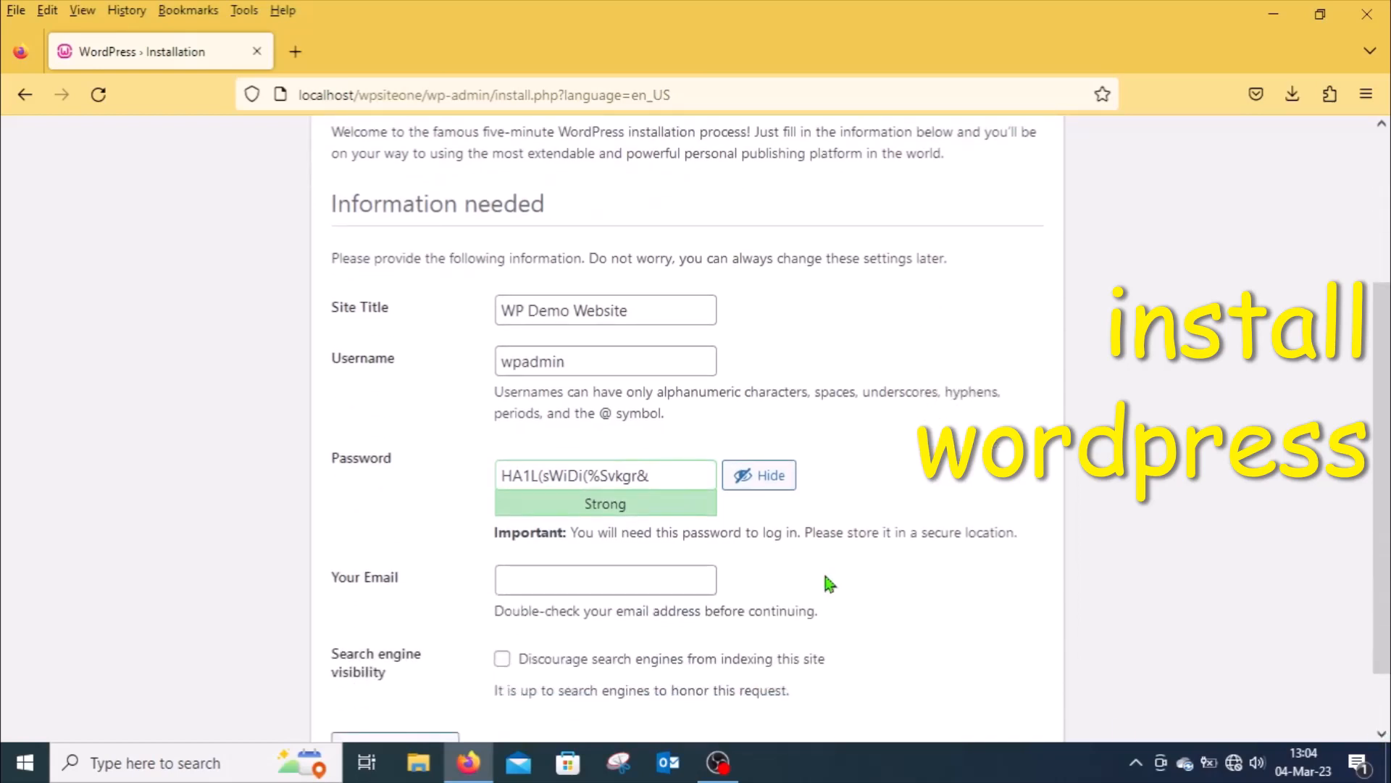
pyautogui.click(763, 481)
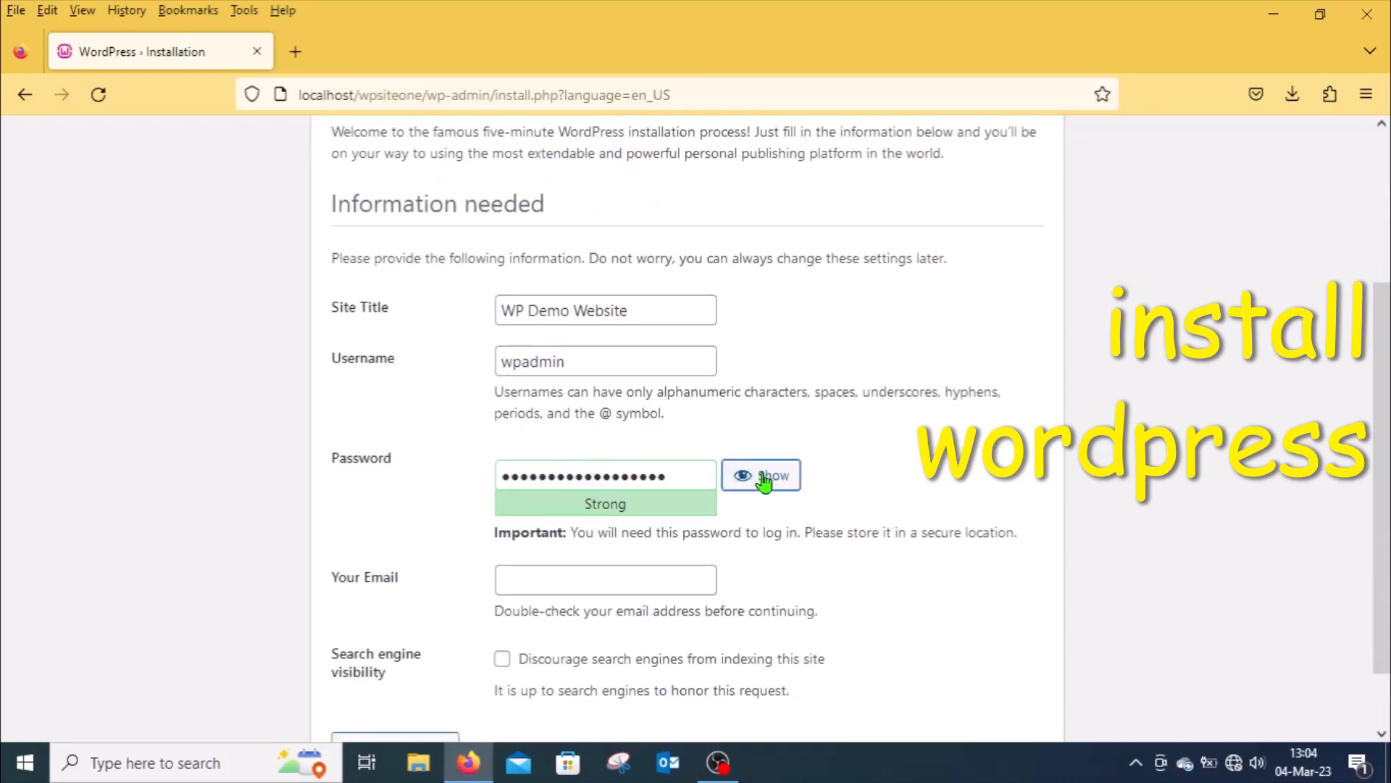
pyautogui.moveTo(676, 472); pyautogui.dragTo(462, 460)
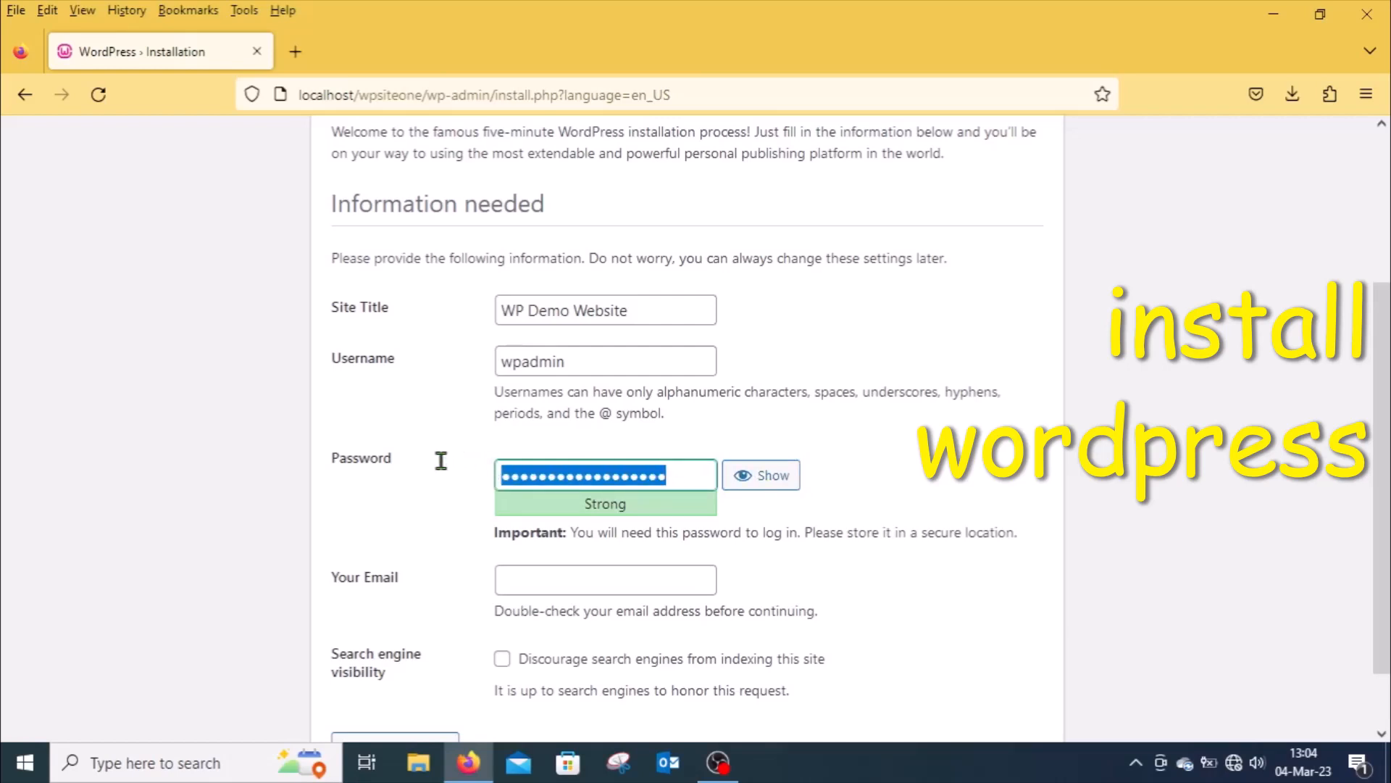
pyautogui.write('•')
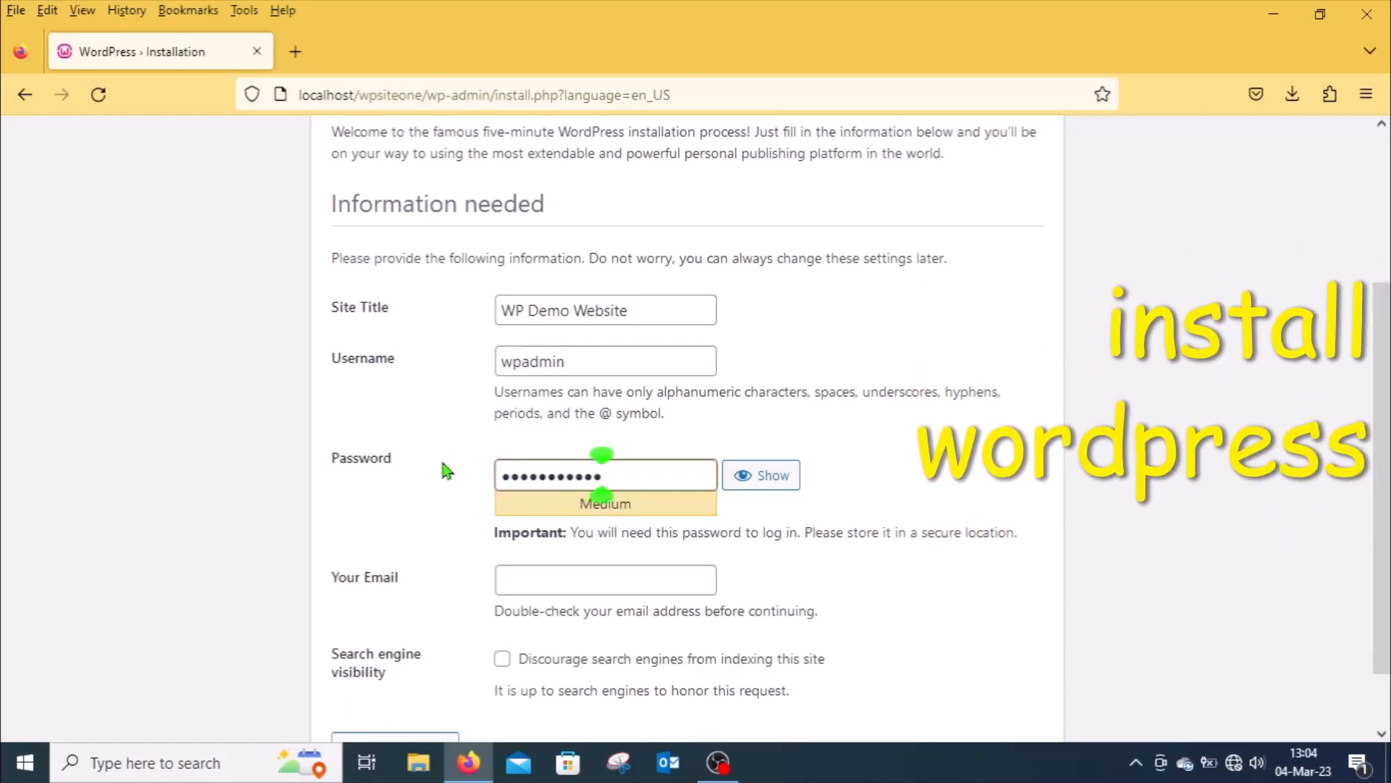
pyautogui.write('••')
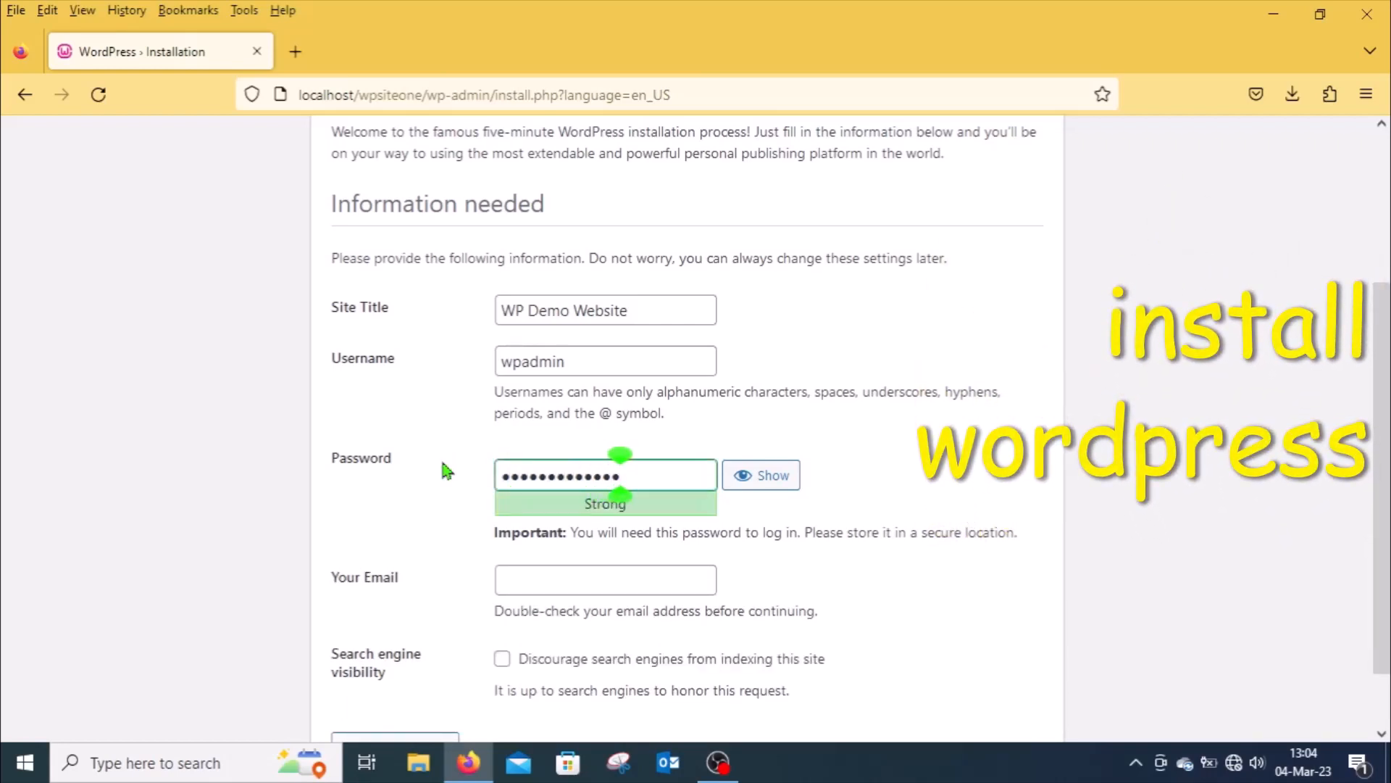
pyautogui.write('••')
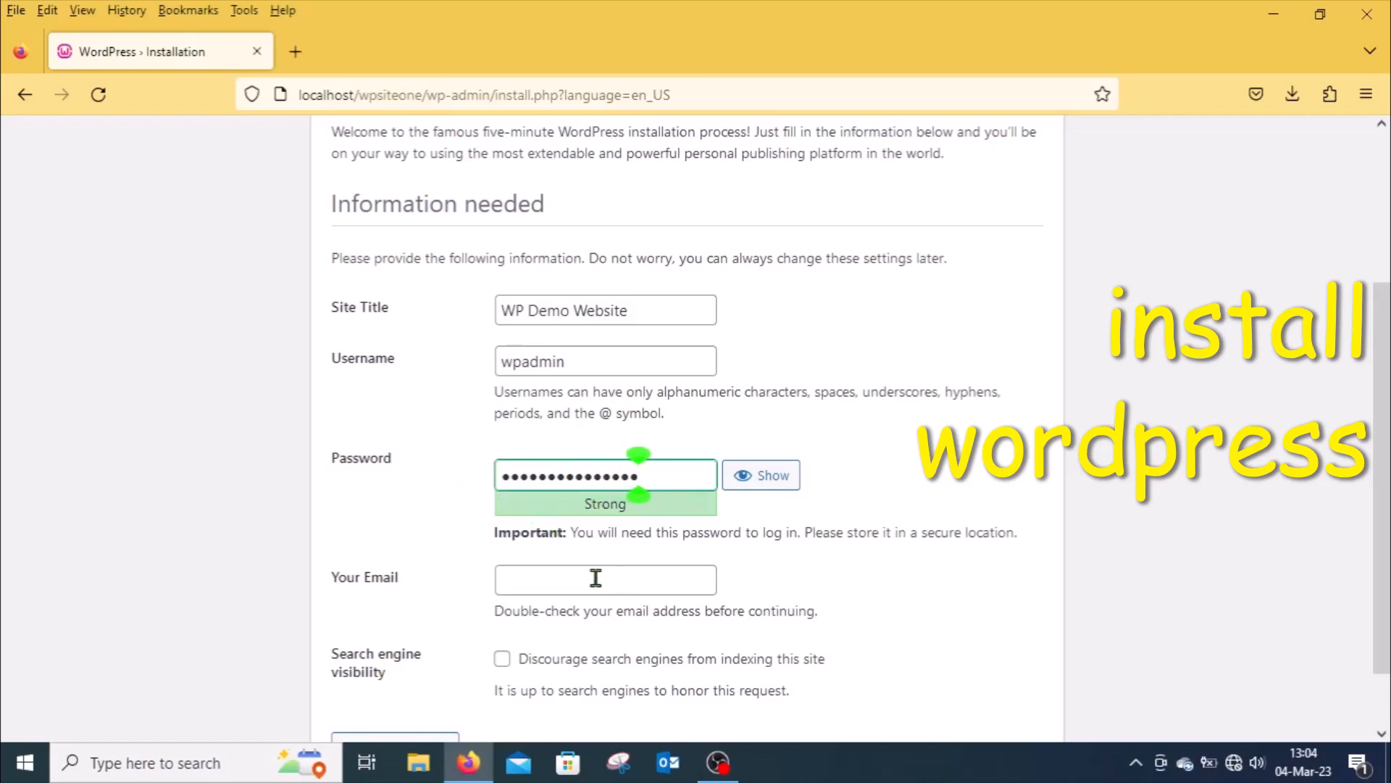
# Step: Fill in the admin's e-mail address
pyautogui.click(563, 578)
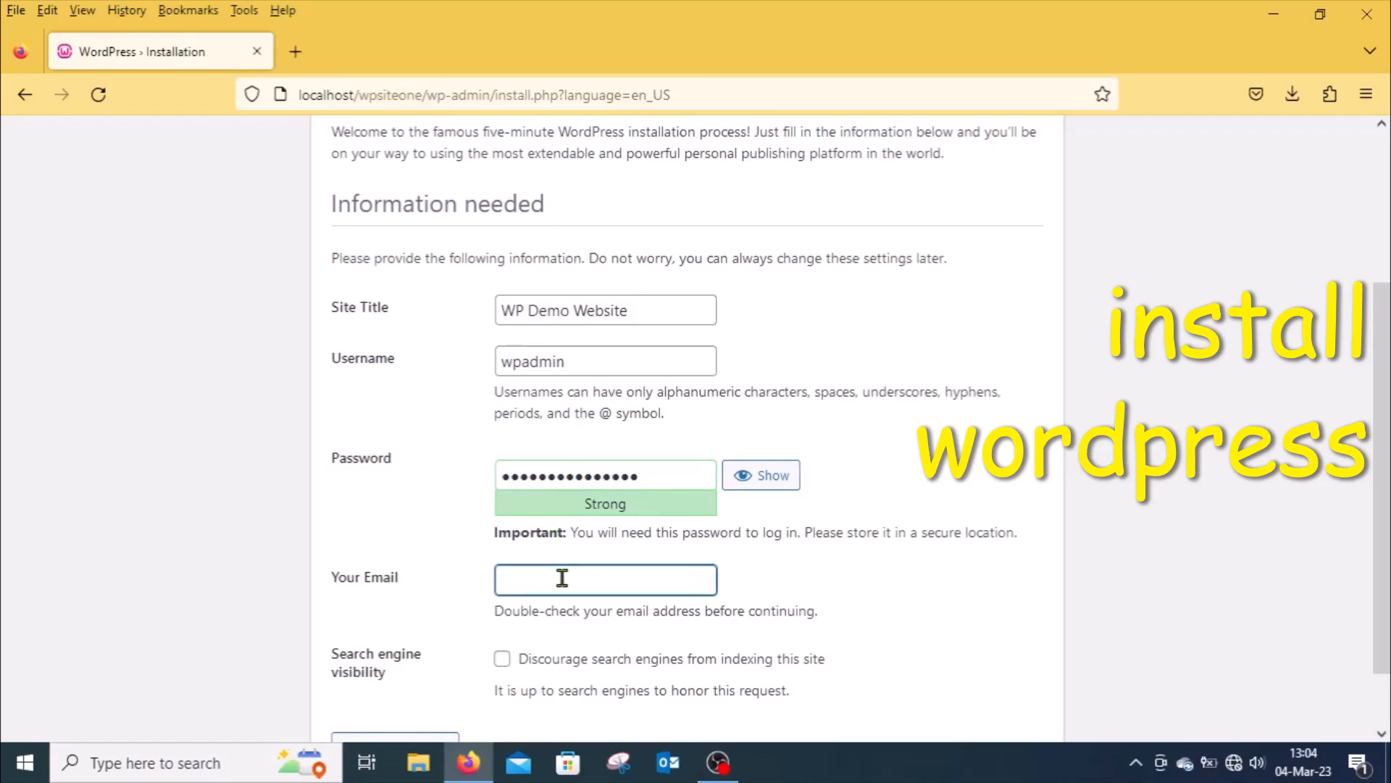
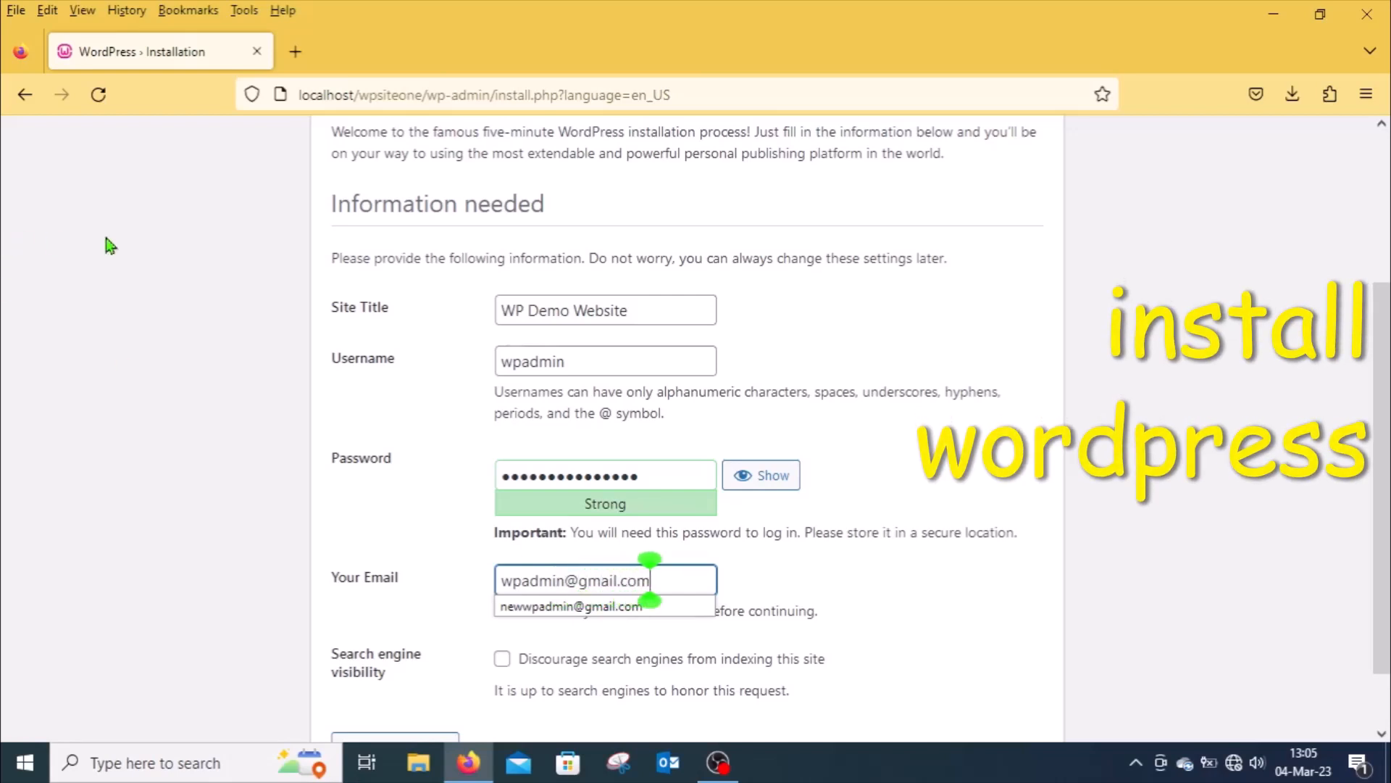
# Step: Enable discouraging search engines from indexing the site and run the WordPress installation
pyautogui.click(940, 586)
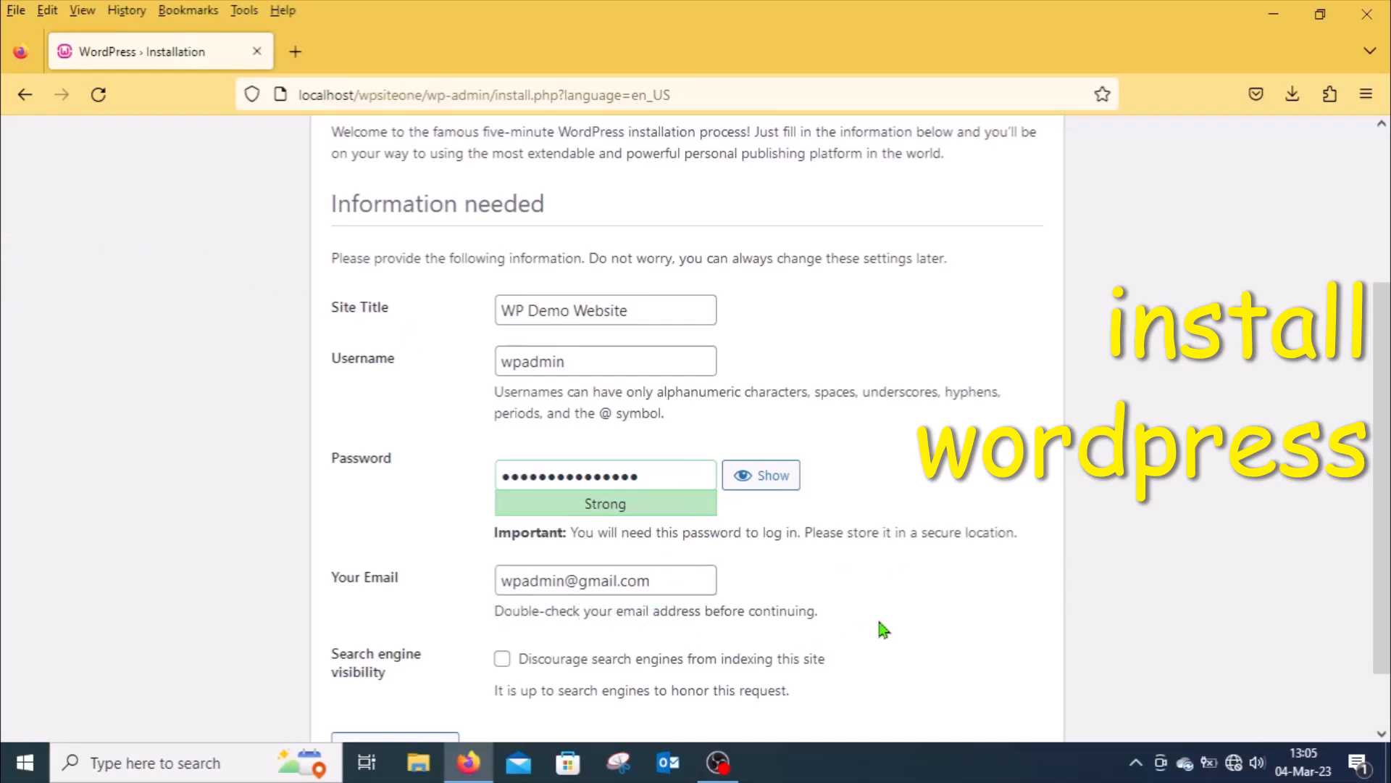
pyautogui.click(1382, 735)
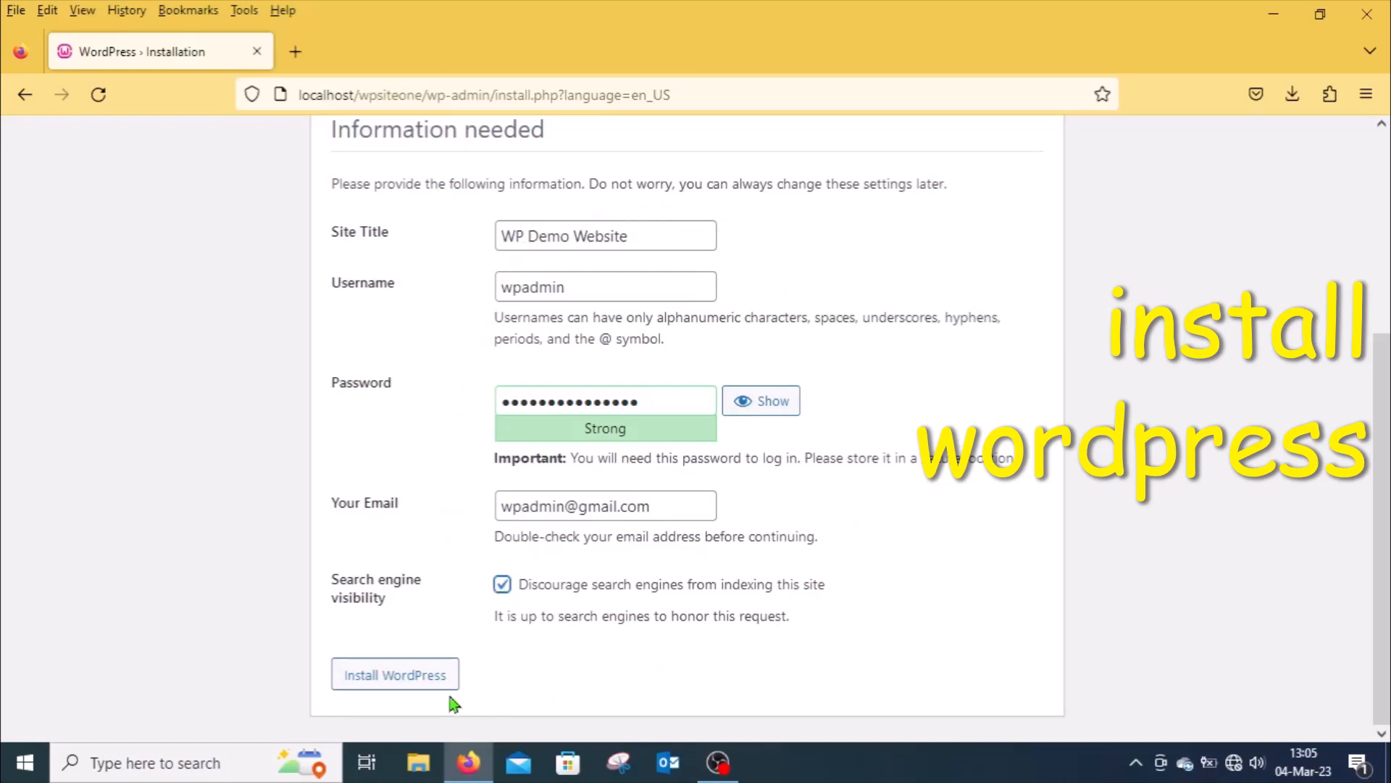
pyautogui.click(391, 677)
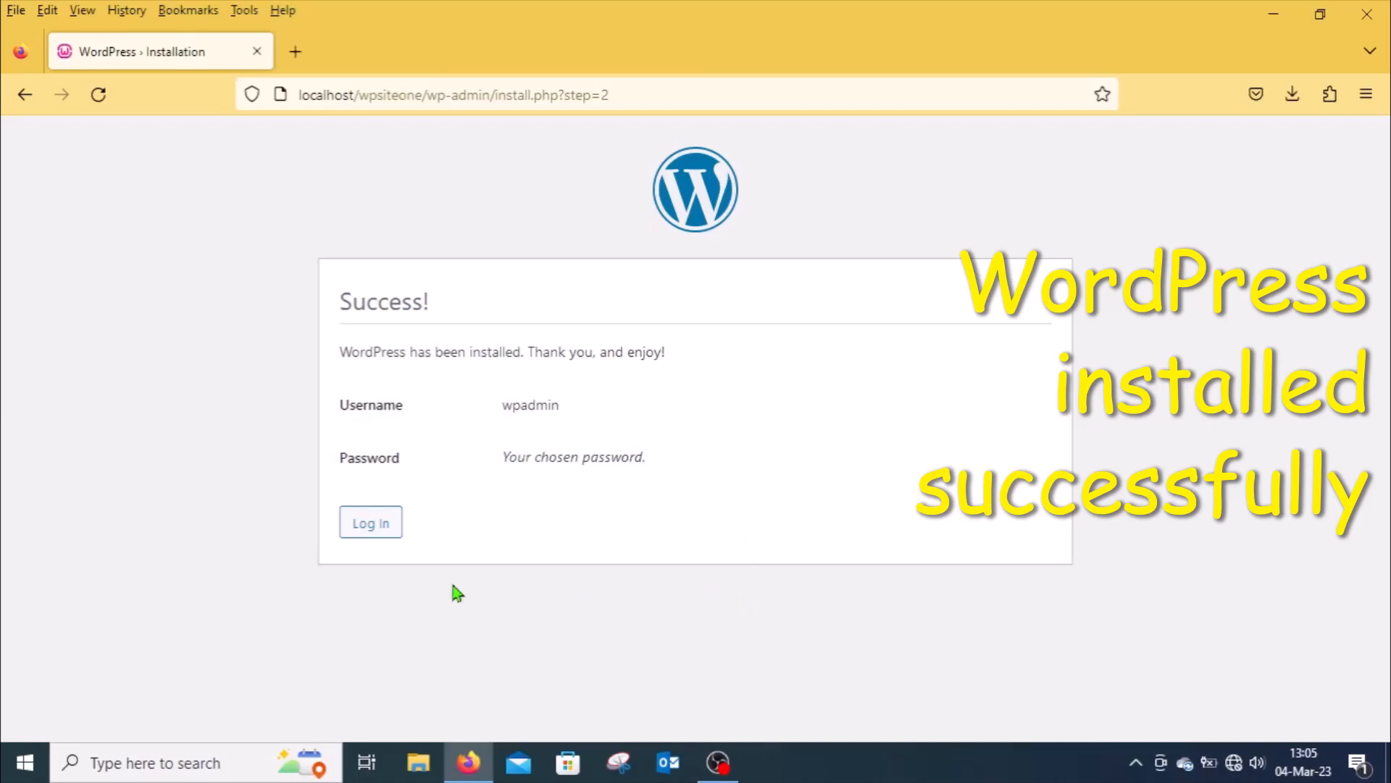
# Step: Go to the login page and sign in as wpadmin with the admin password
pyautogui.click(369, 528)
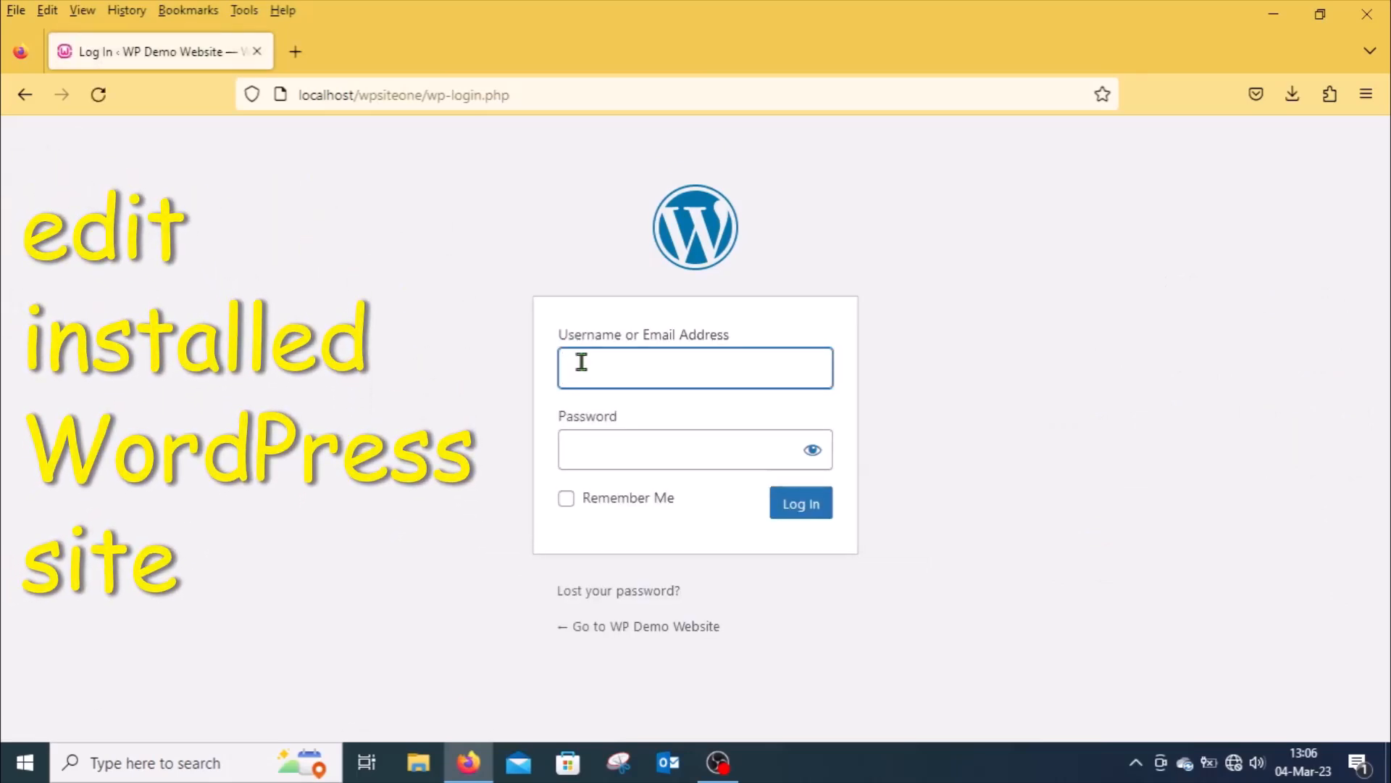
pyautogui.write('wpadmin')
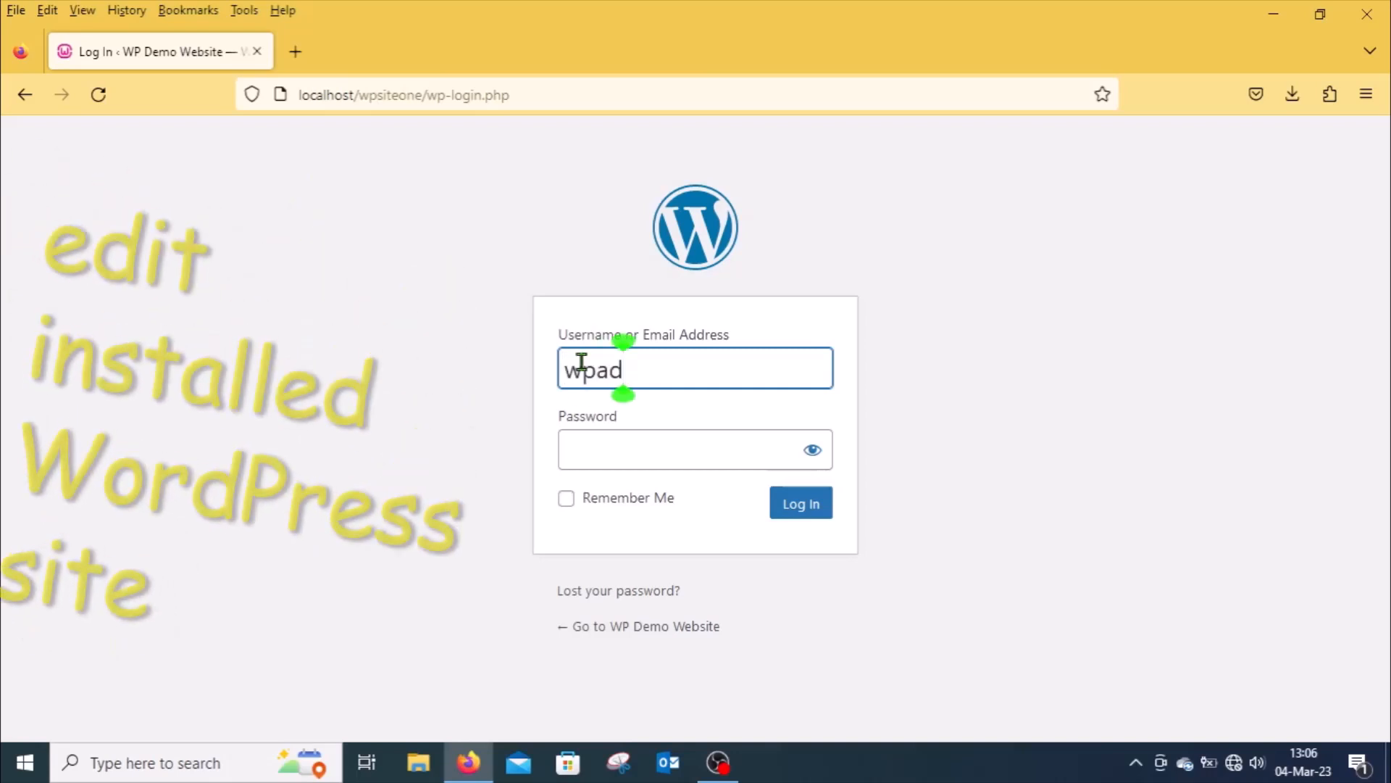
pyautogui.click(613, 449)
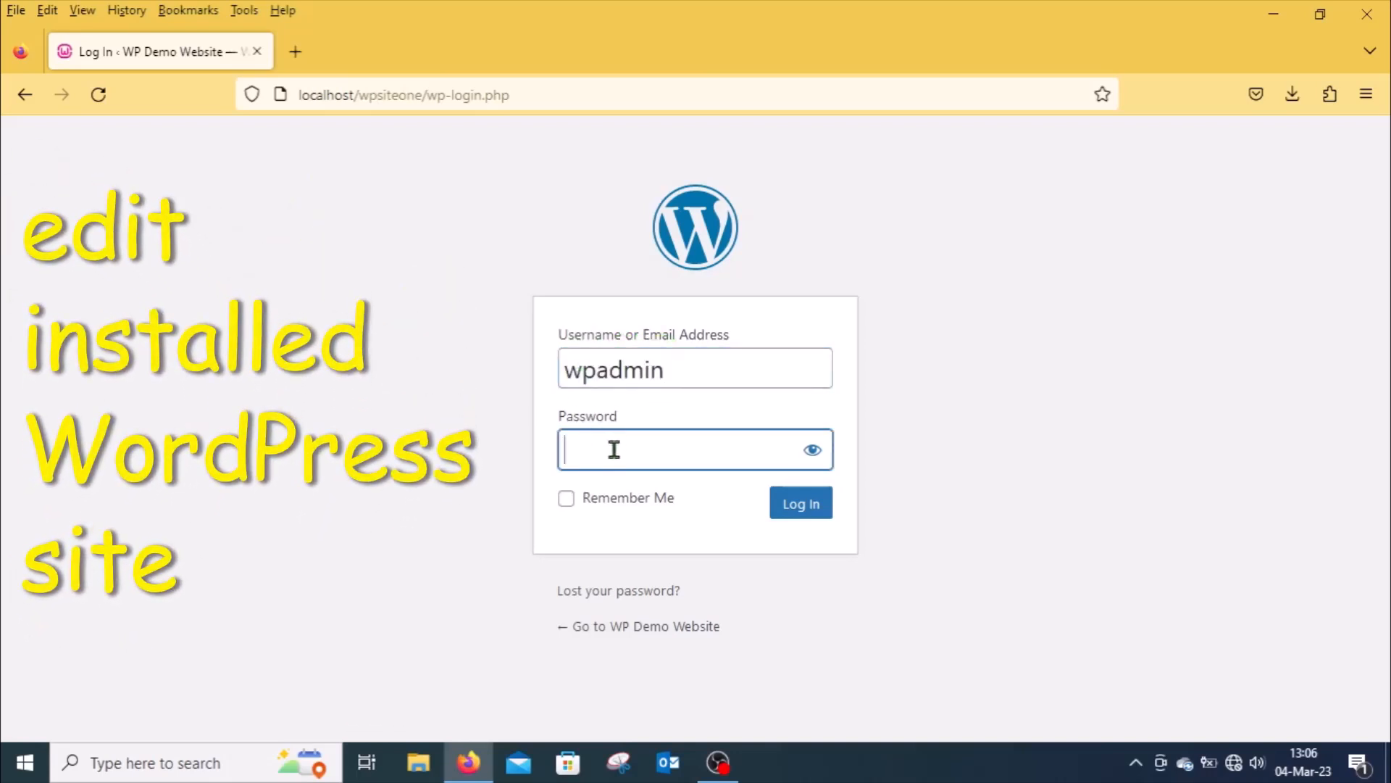
pyautogui.write('**********')
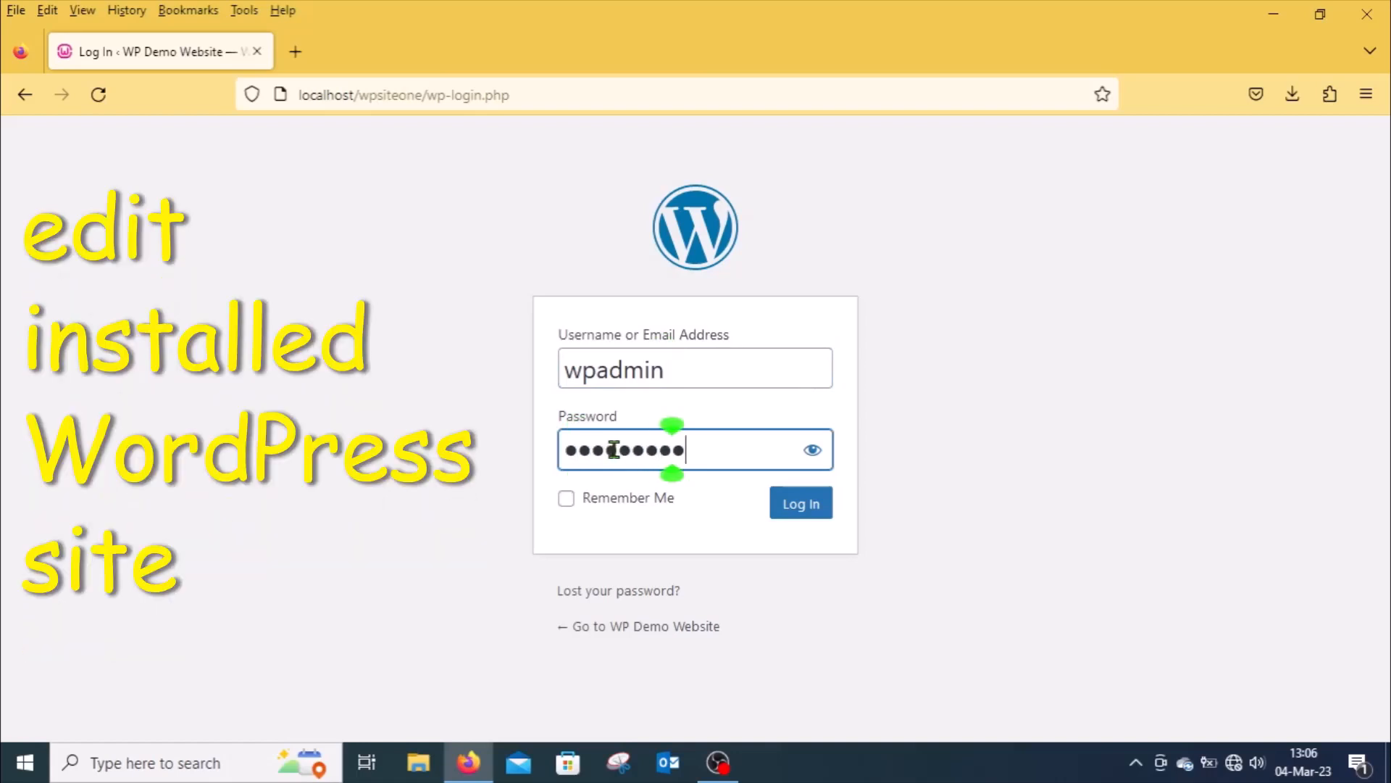
pyautogui.write('*****')
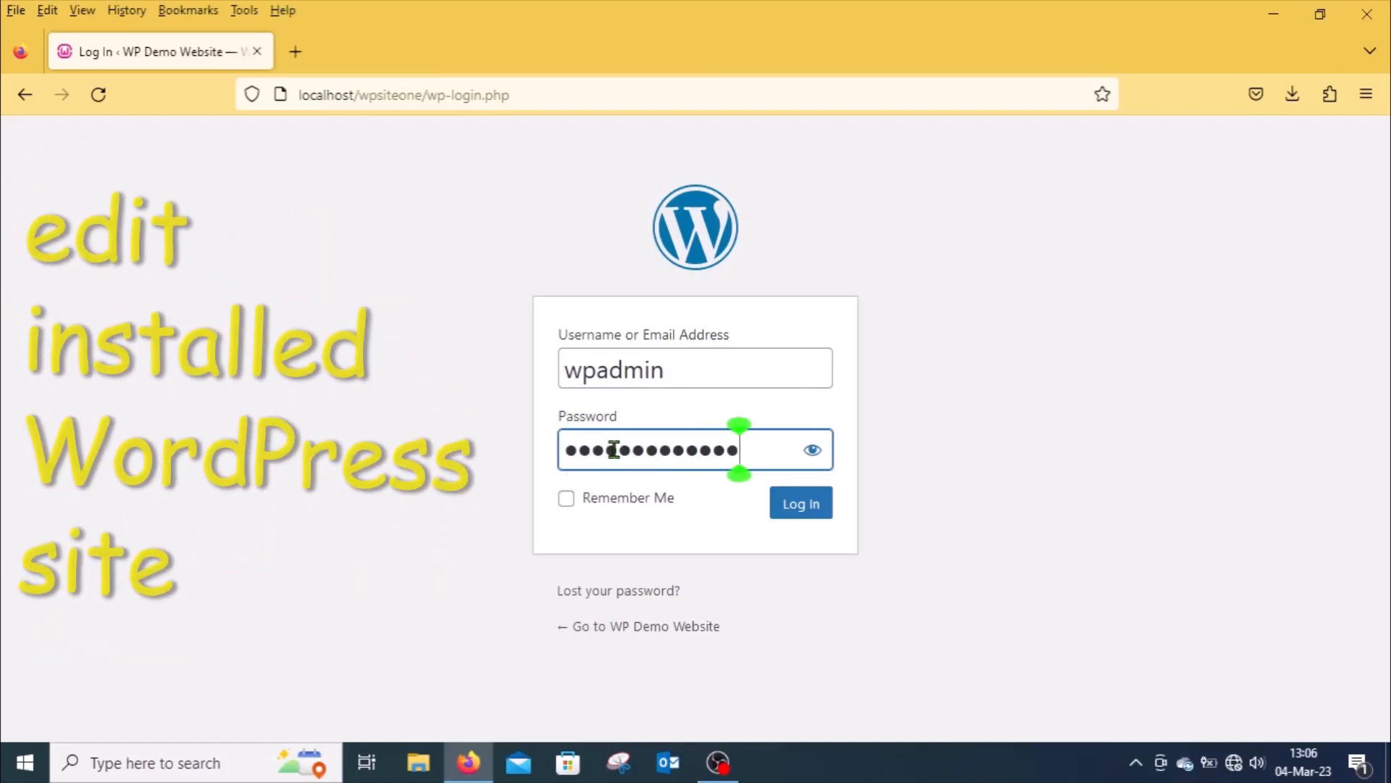
pyautogui.write('*')
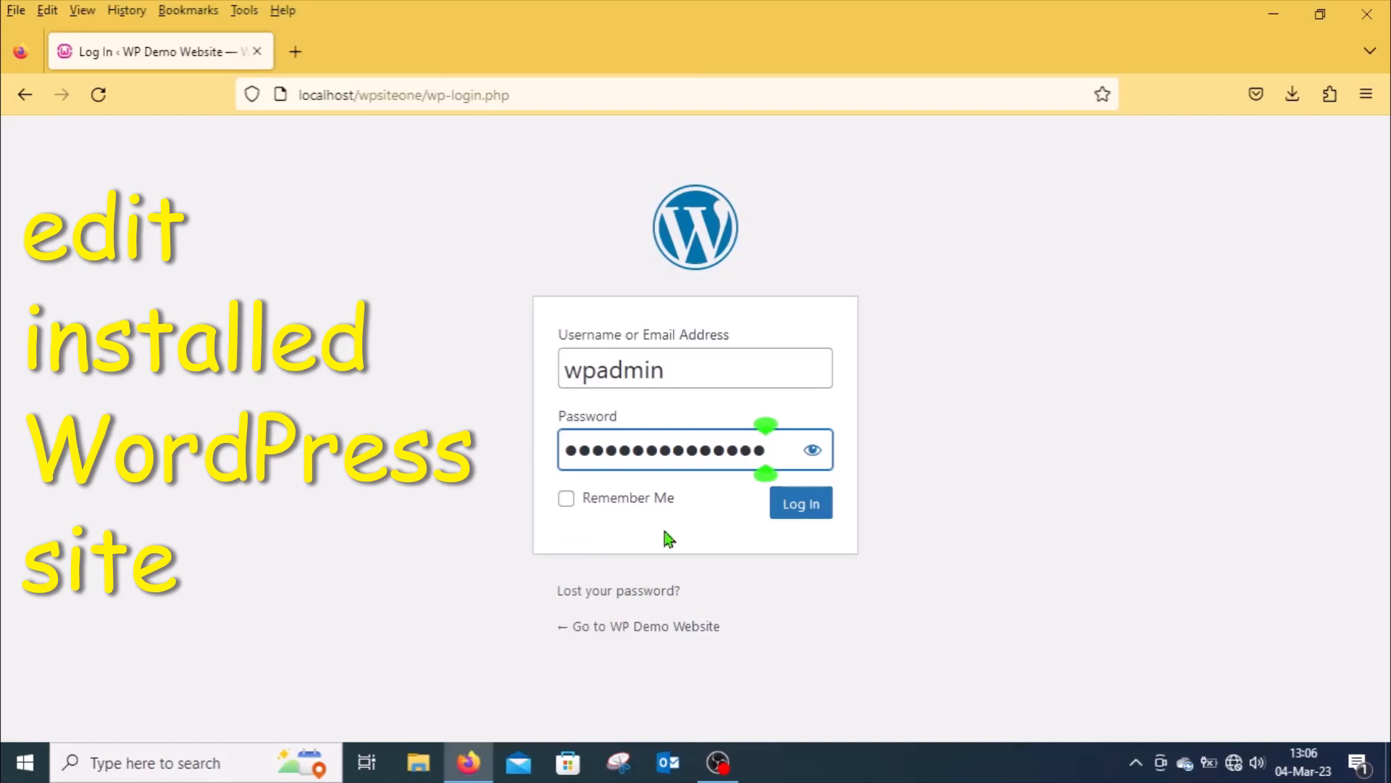
pyautogui.click(807, 506)
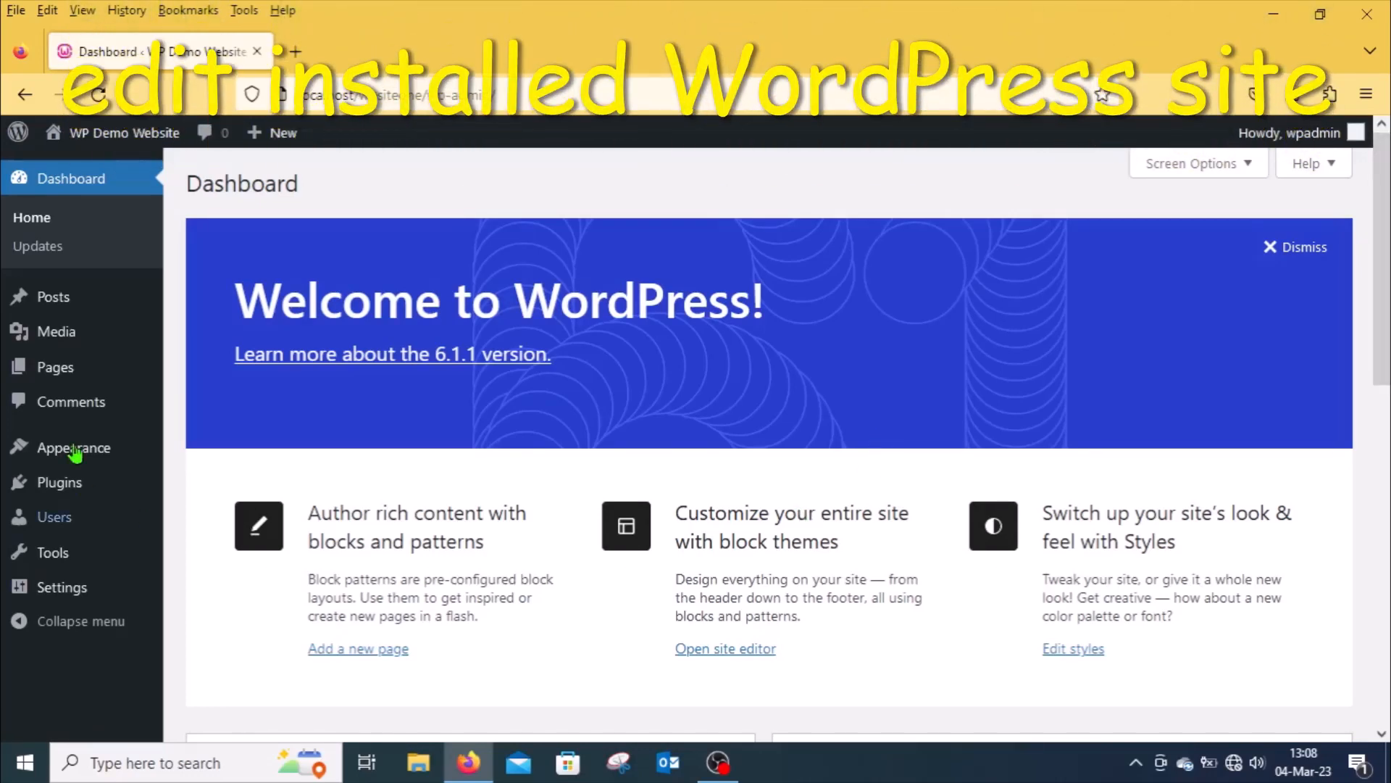
# Step: Open the installed themes, live-preview Twenty Twenty-One, and activate and publish it
pyautogui.moveTo(115, 457)
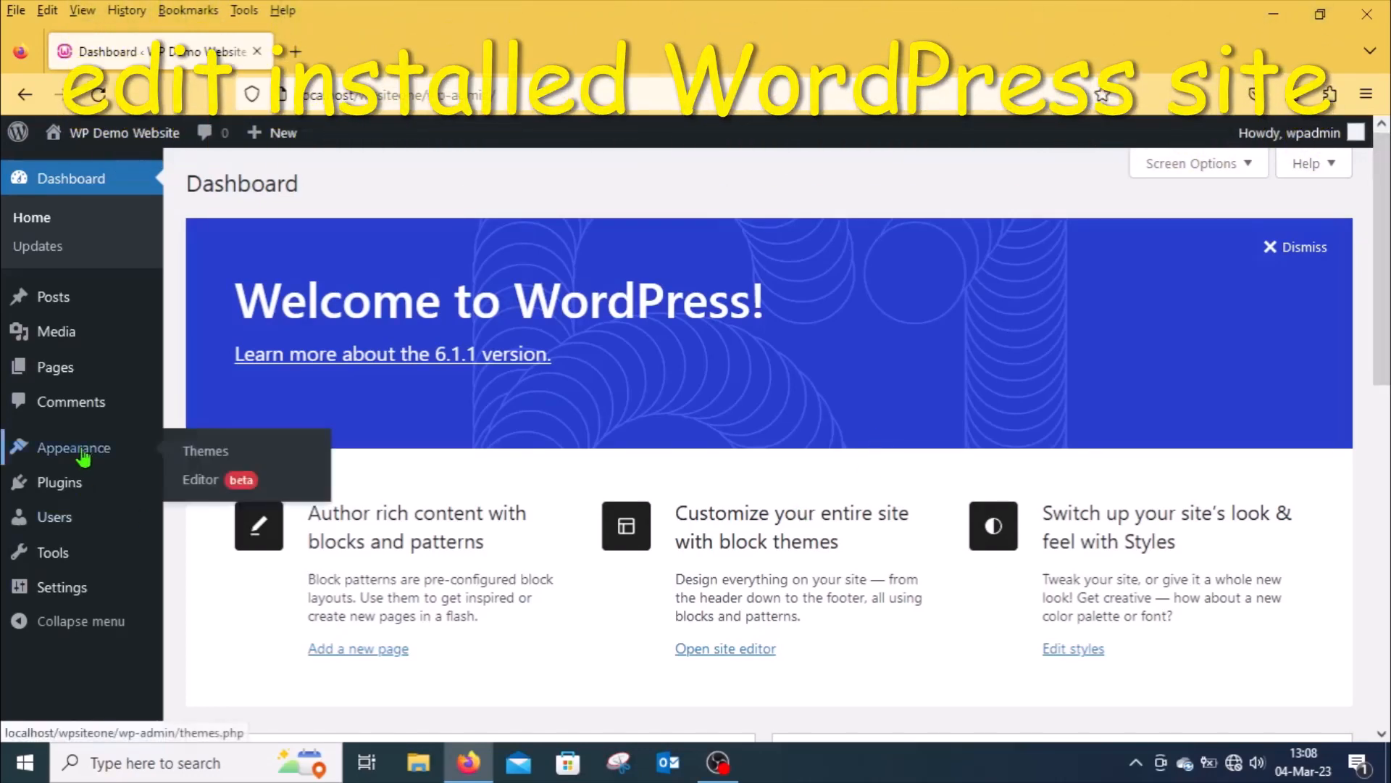
pyautogui.click(206, 452)
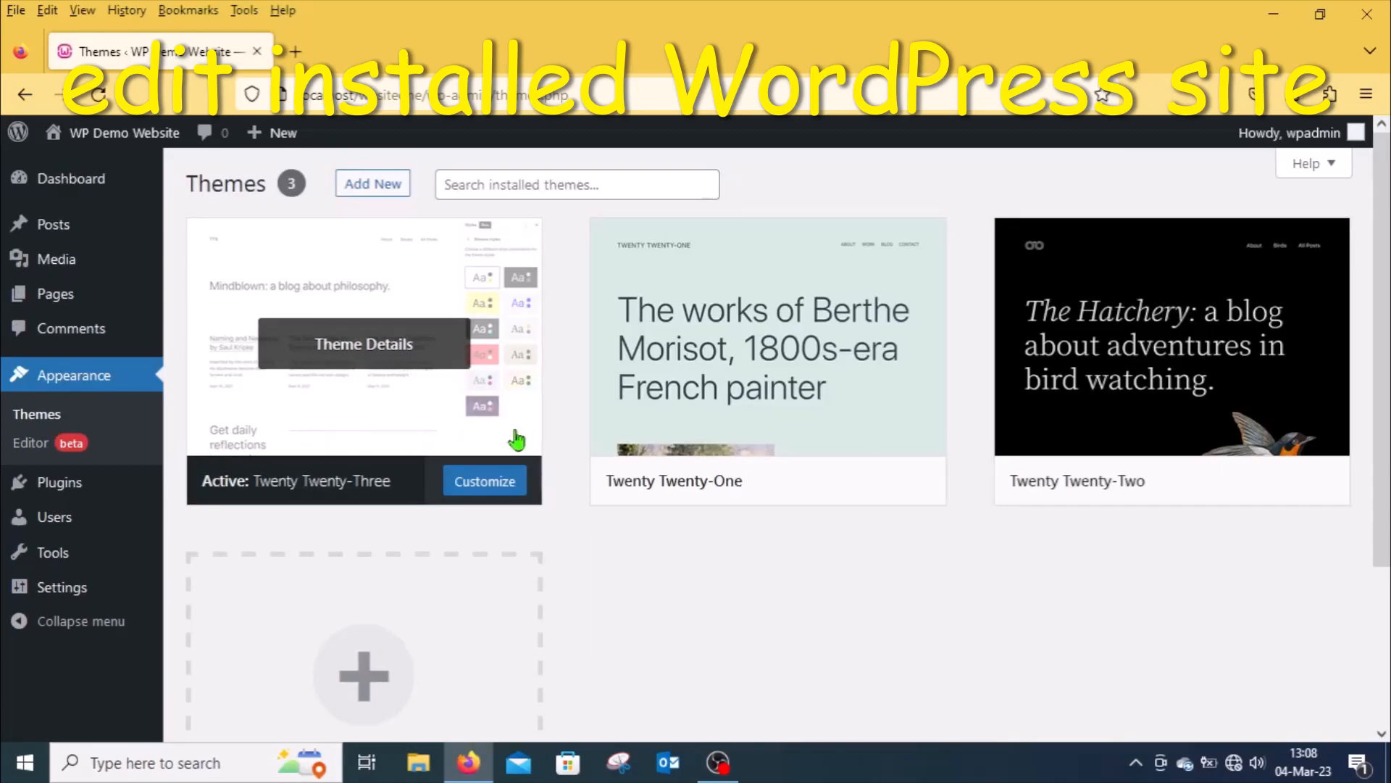
pyautogui.moveTo(917, 395)
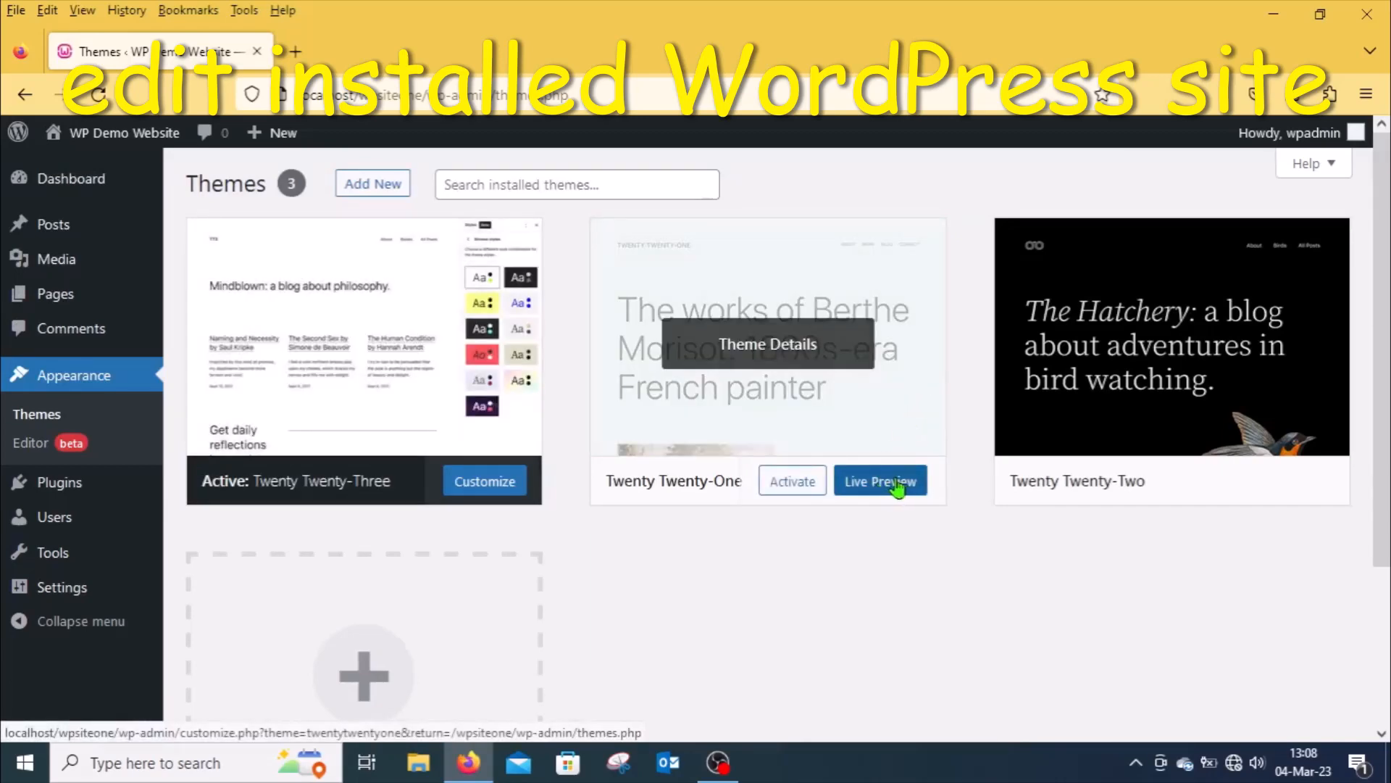
pyautogui.click(893, 490)
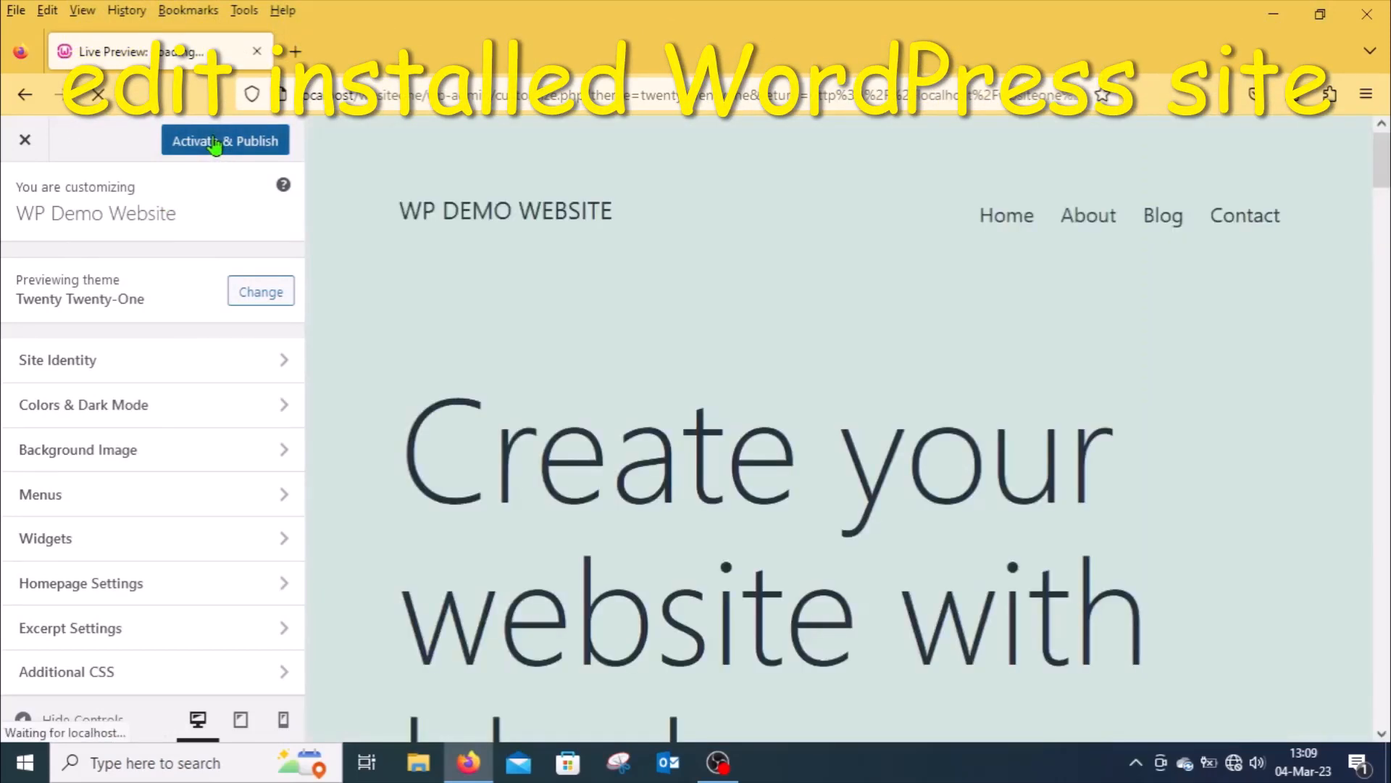
pyautogui.click(214, 144)
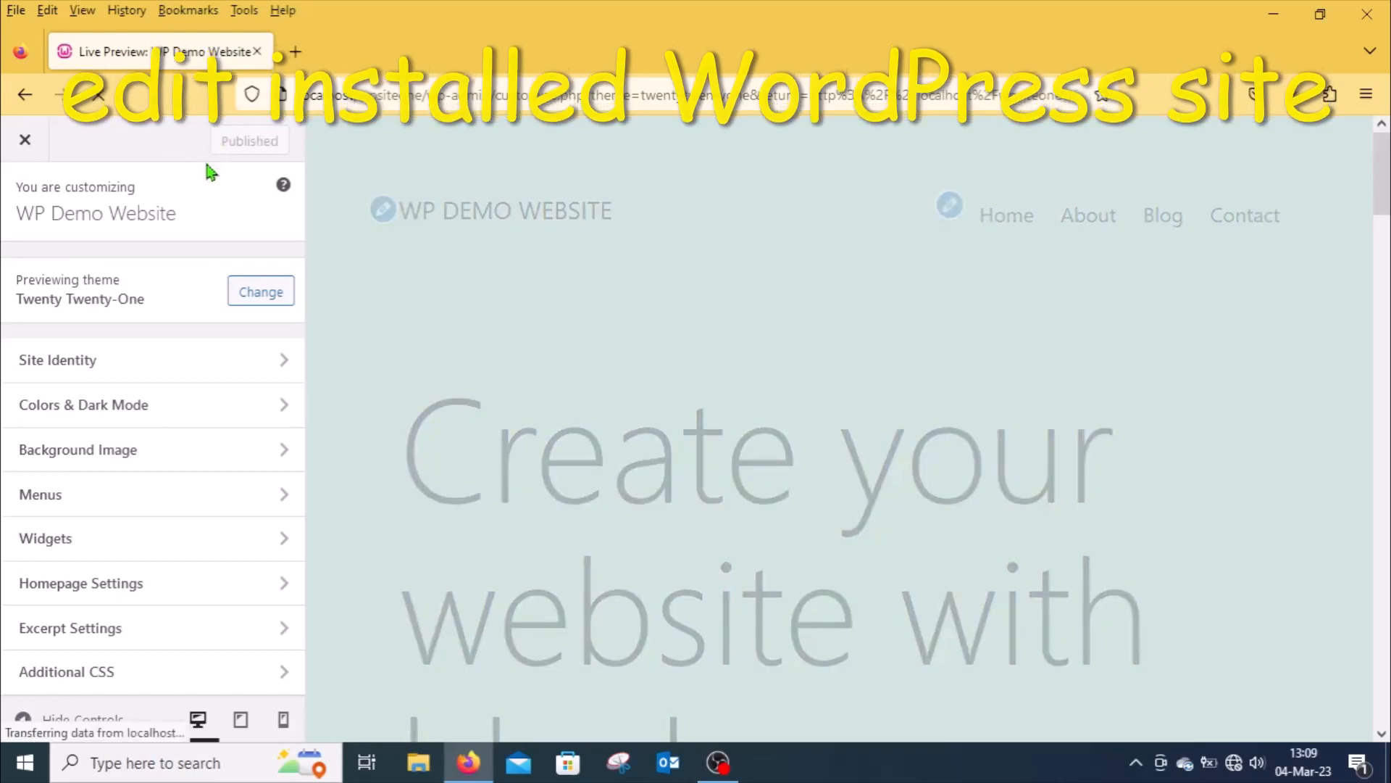
# Step: Return to the themes page and log out of the admin dashboard
pyautogui.click(27, 94)
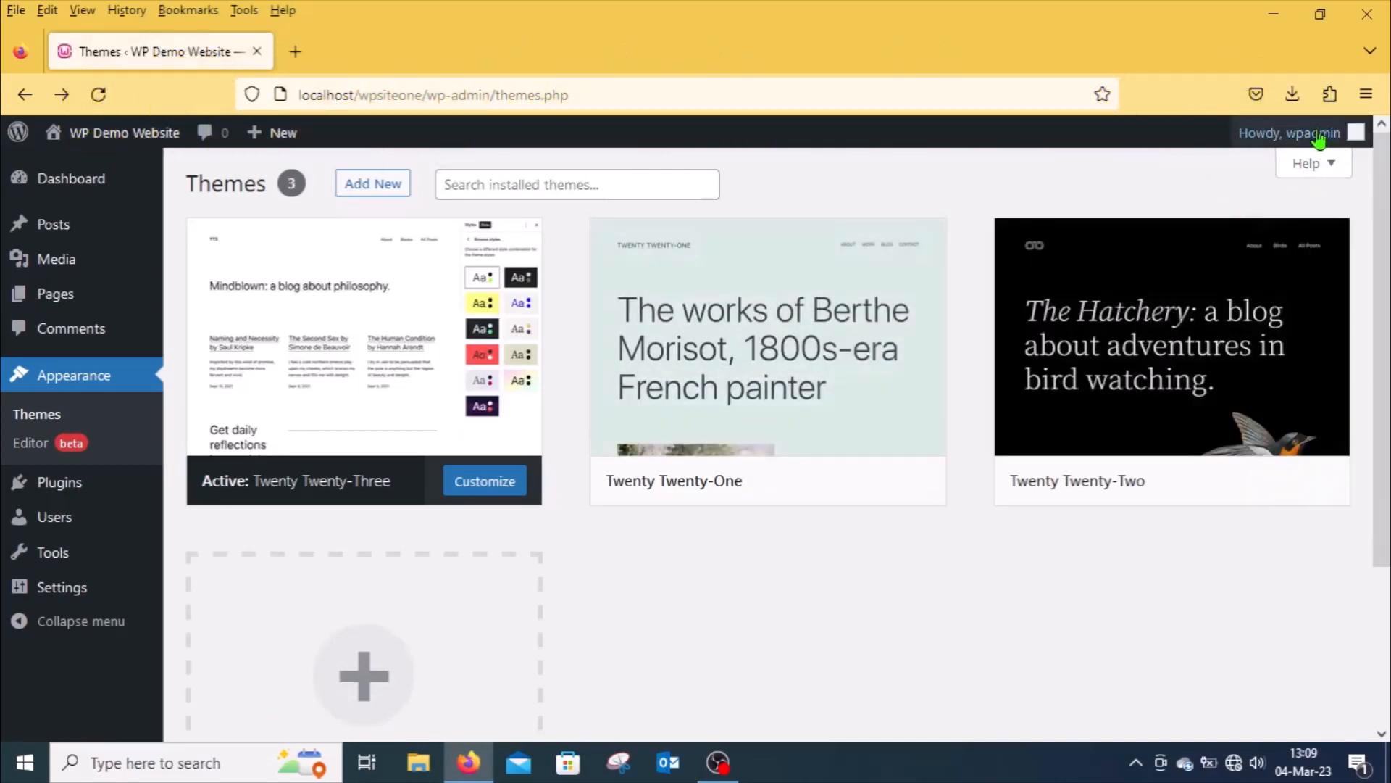
pyautogui.moveTo(1320, 138)
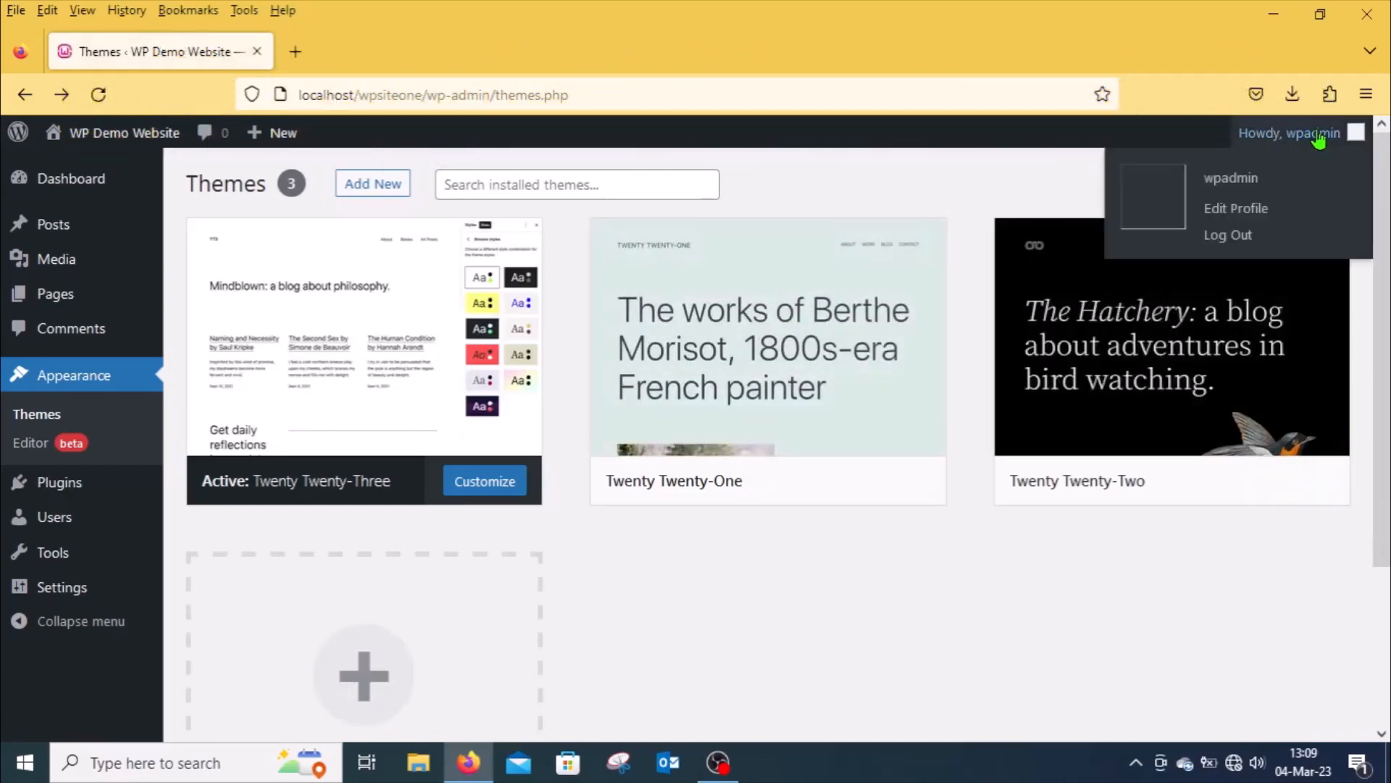
pyautogui.click(1222, 236)
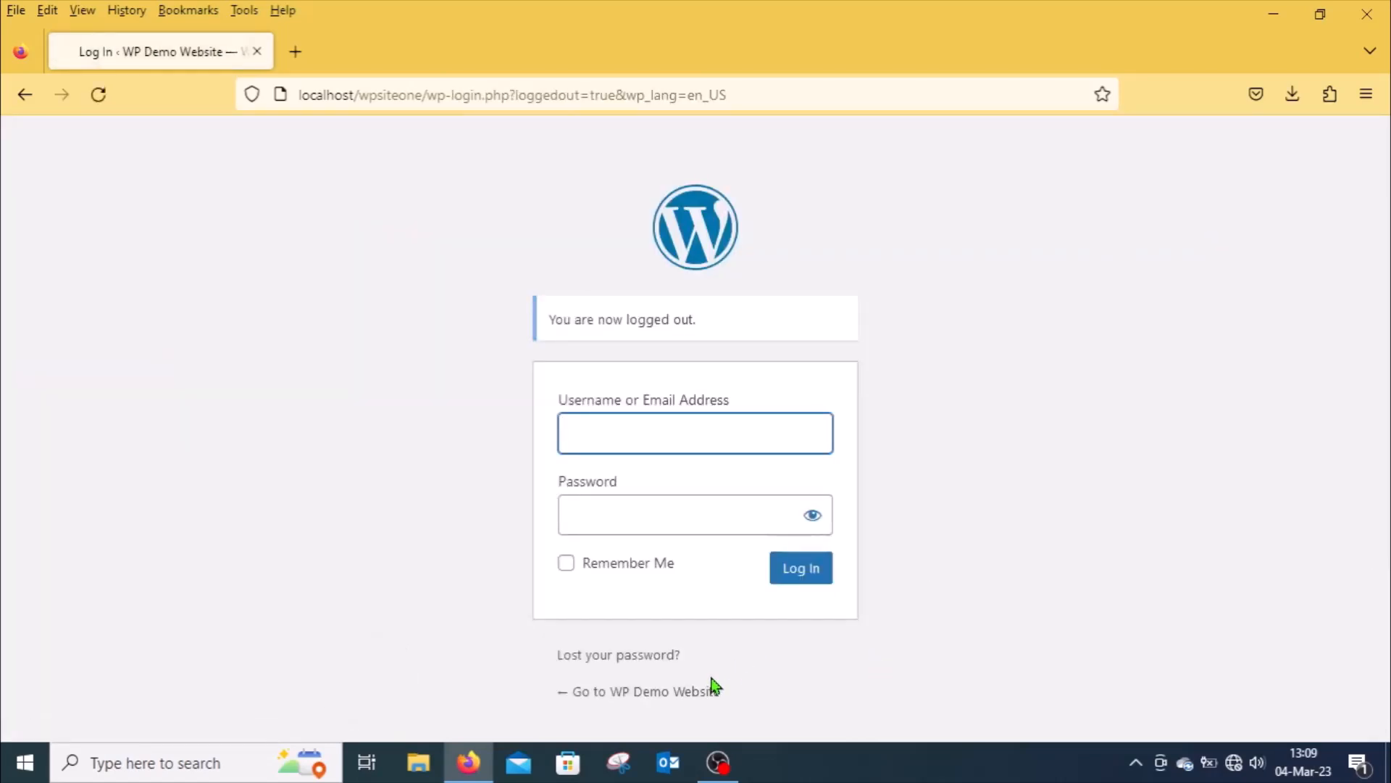
# Step: Visit the WP Demo Website front end from the login page to view the site
pyautogui.click(636, 697)
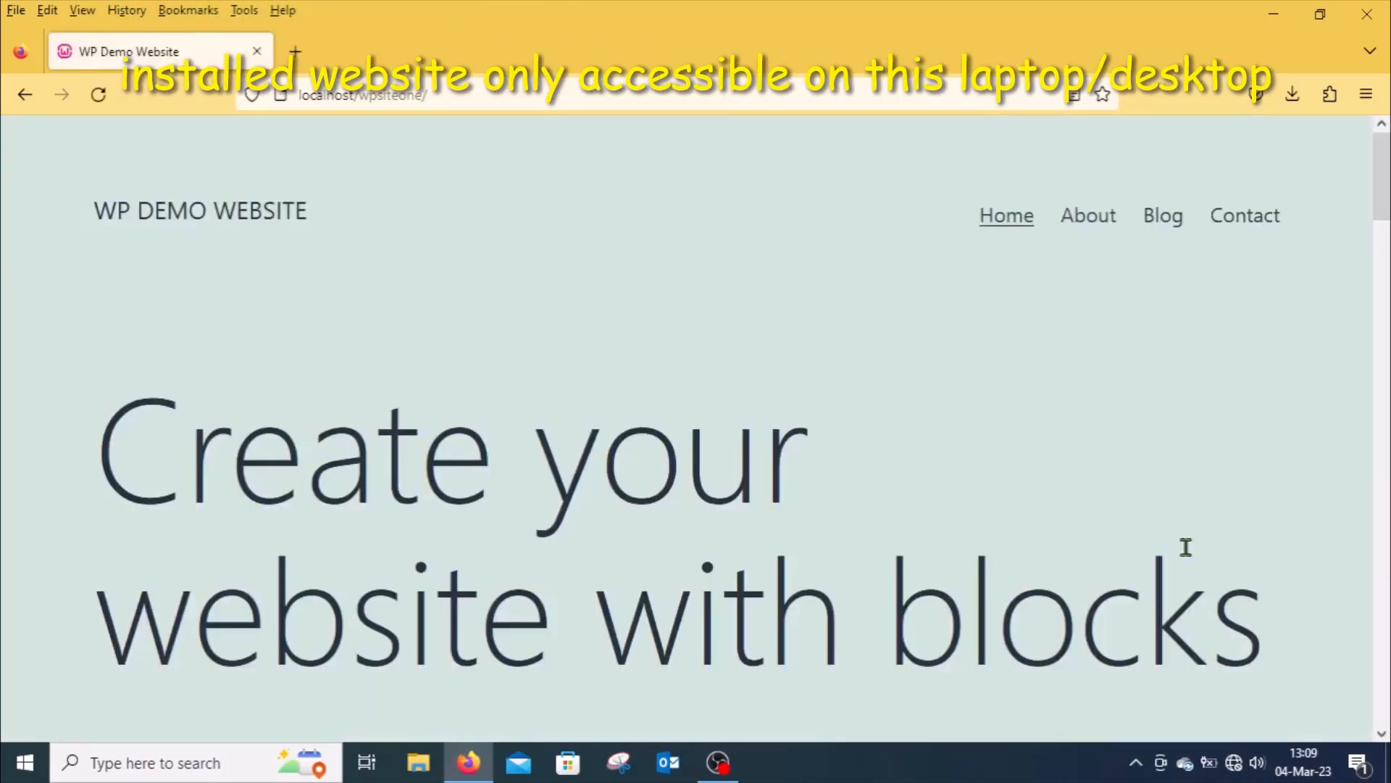
pyautogui.moveTo(1385, 225)
pyautogui.mouseDown()
pyautogui.moveTo(1384, 703)
pyautogui.moveTo(1384, 196)
pyautogui.mouseUp()
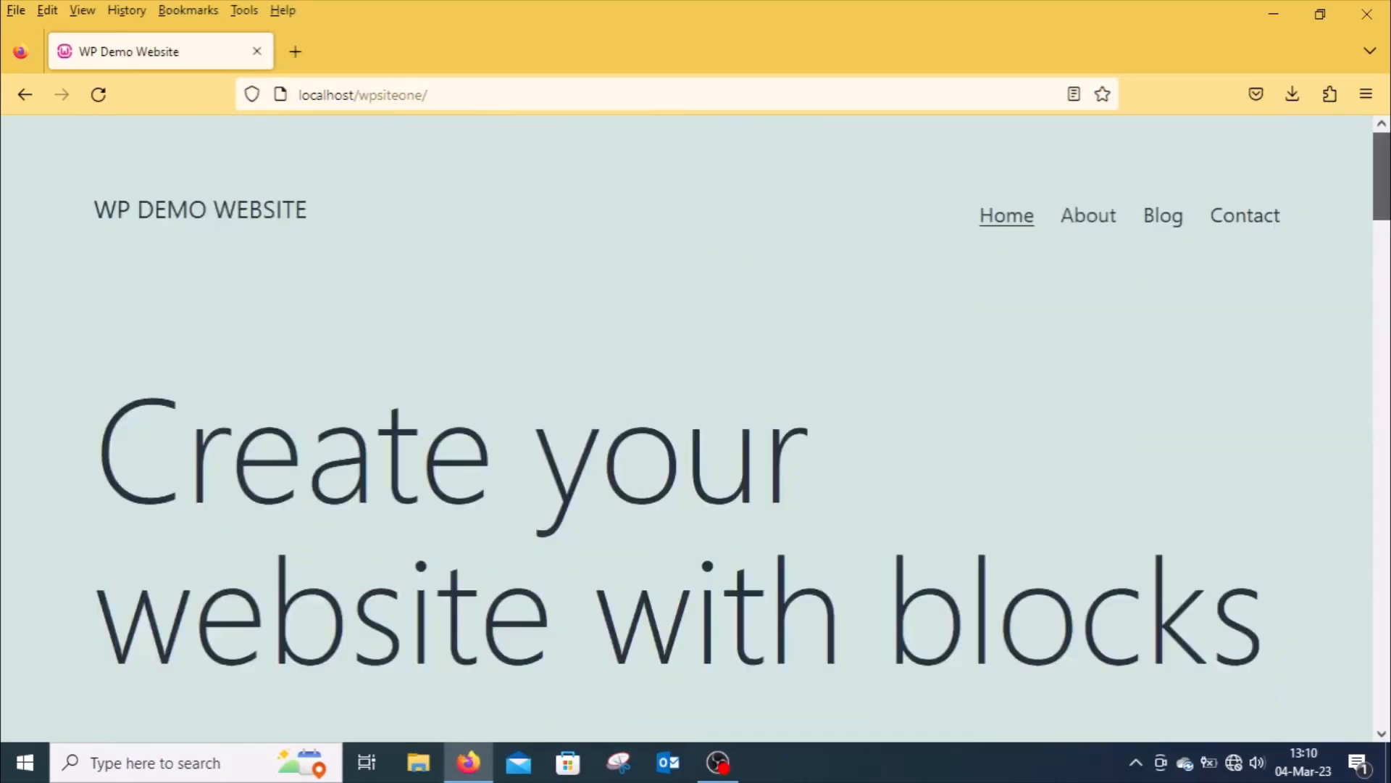